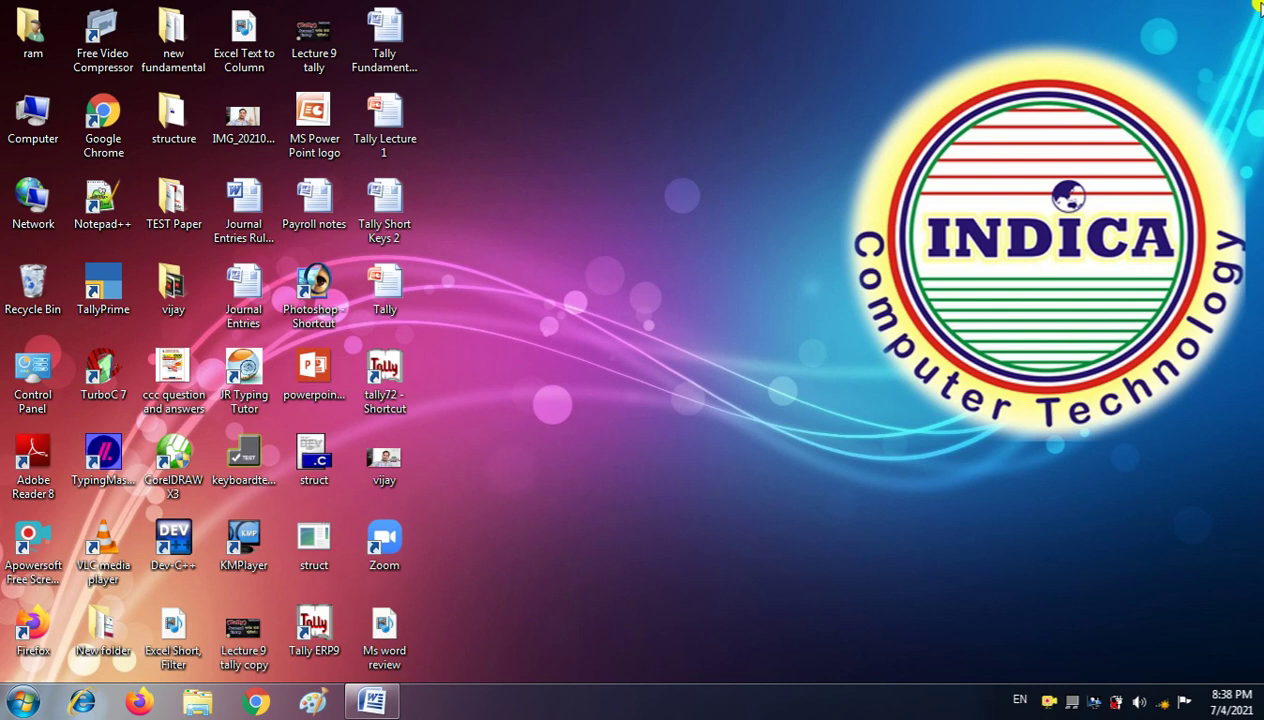
Step: Restore the minimized Word document window from its taskbar button
click(365, 704)
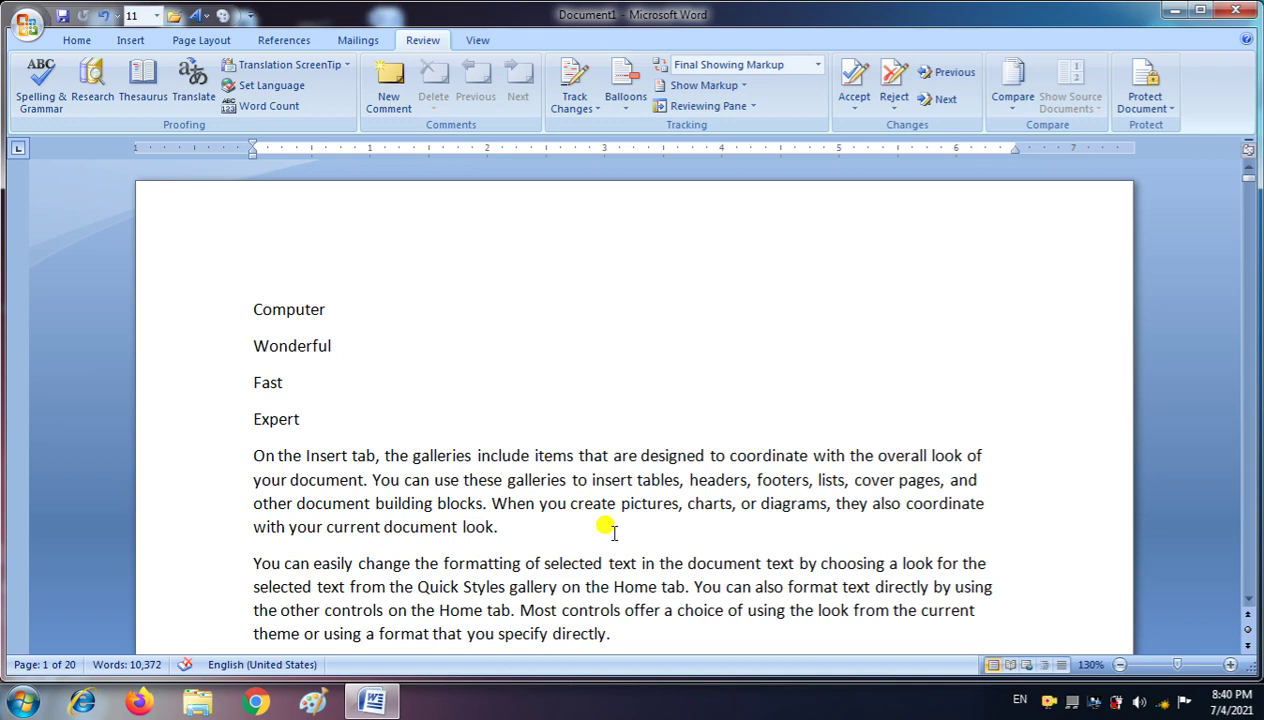
Step: Delete the Wonderful line and the last line of the first paragraph as a trial
scroll(530, 570, down, 1)
scroll(537, 568, down, 2)
scroll(537, 570, down, 2)
scroll(537, 575, down, 3)
scroll(537, 604, down, 3)
scroll(541, 612, down, 3)
scroll(541, 610, up, 5)
scroll(541, 612, up, 6)
drag(334, 346, 253, 345)
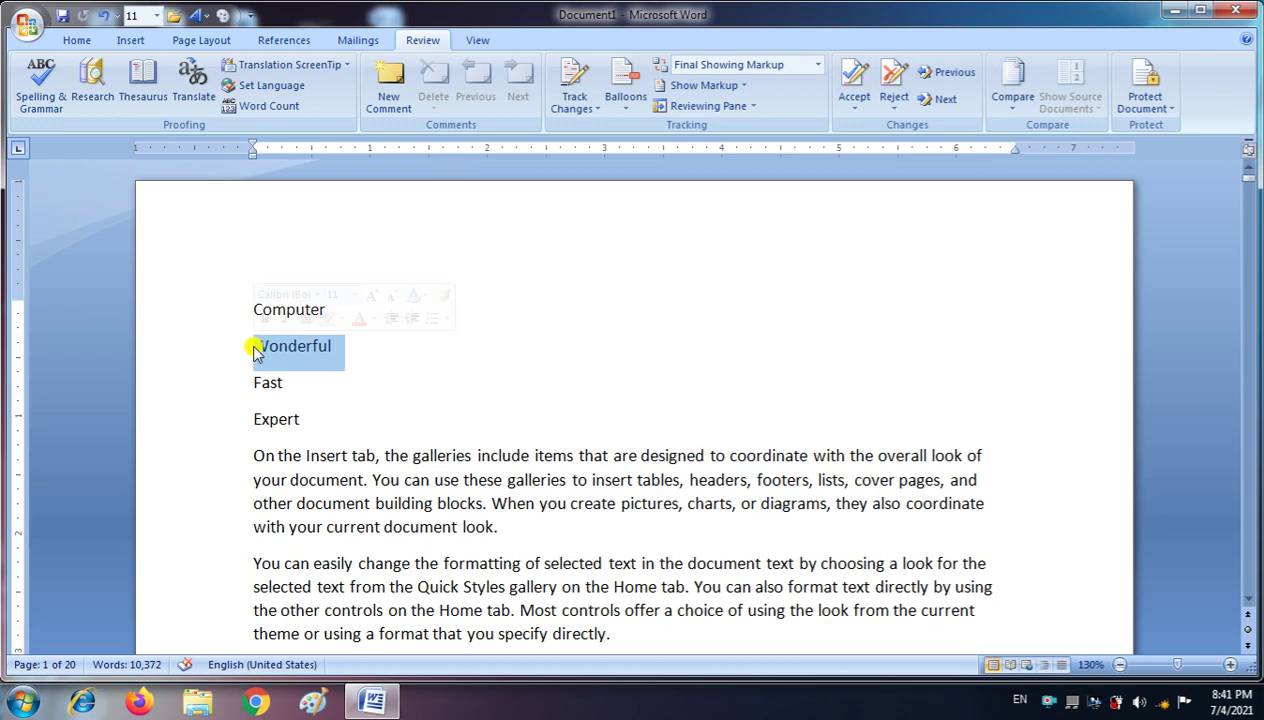
key(Delete)
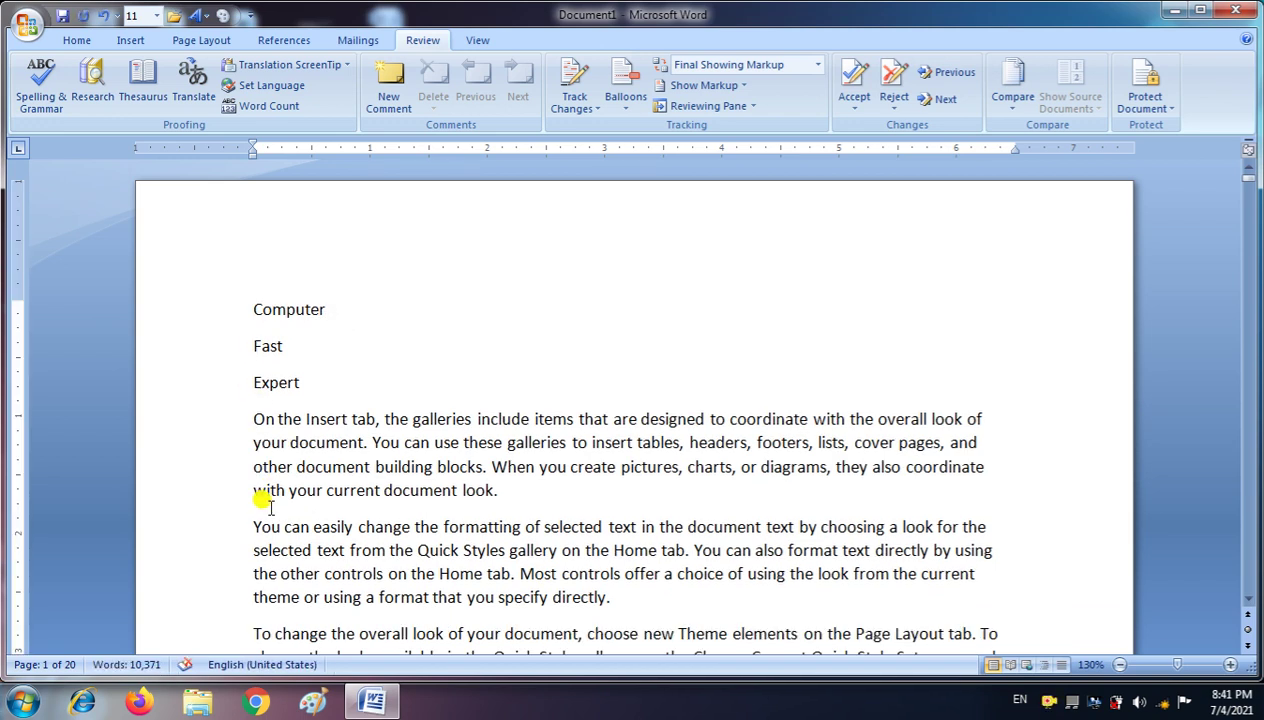
mouse_move(564, 480)
mouse_down()
mouse_move(262, 494)
mouse_move(220, 446)
mouse_up()
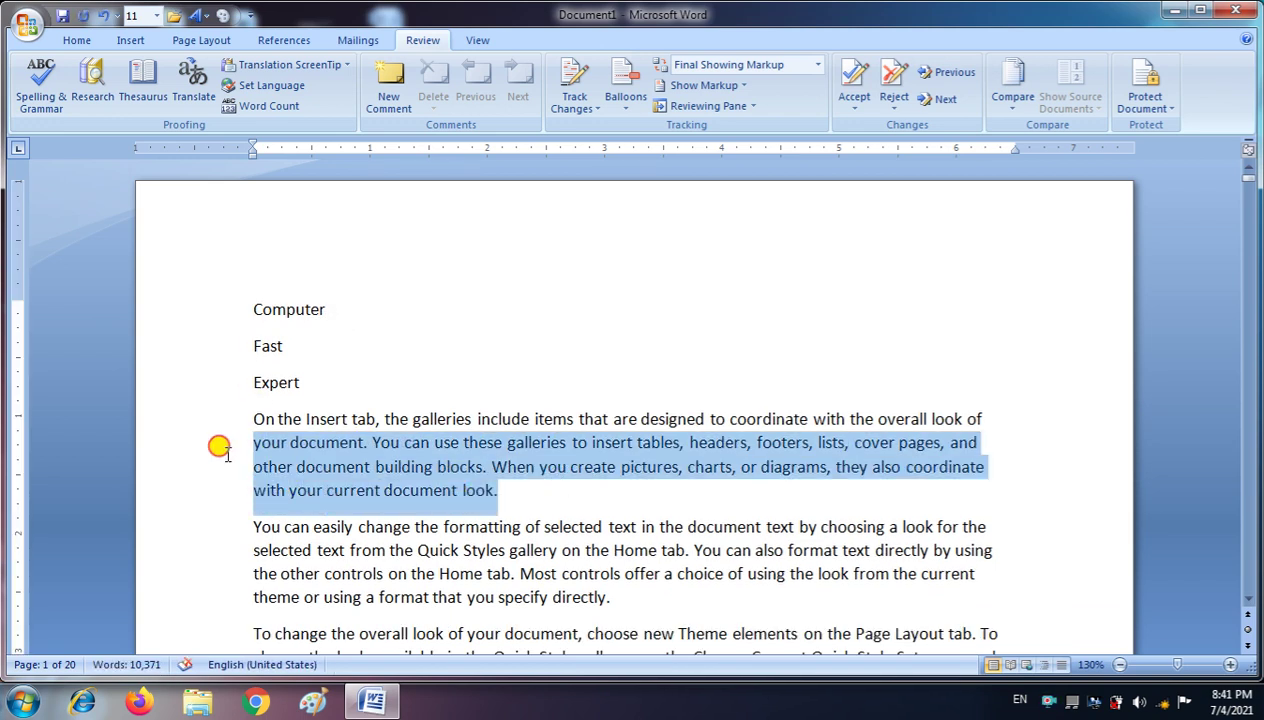
key(Delete)
Step: Undo both deletions with Ctrl+Z and switch Track Changes on
scroll(221, 457, down, 1)
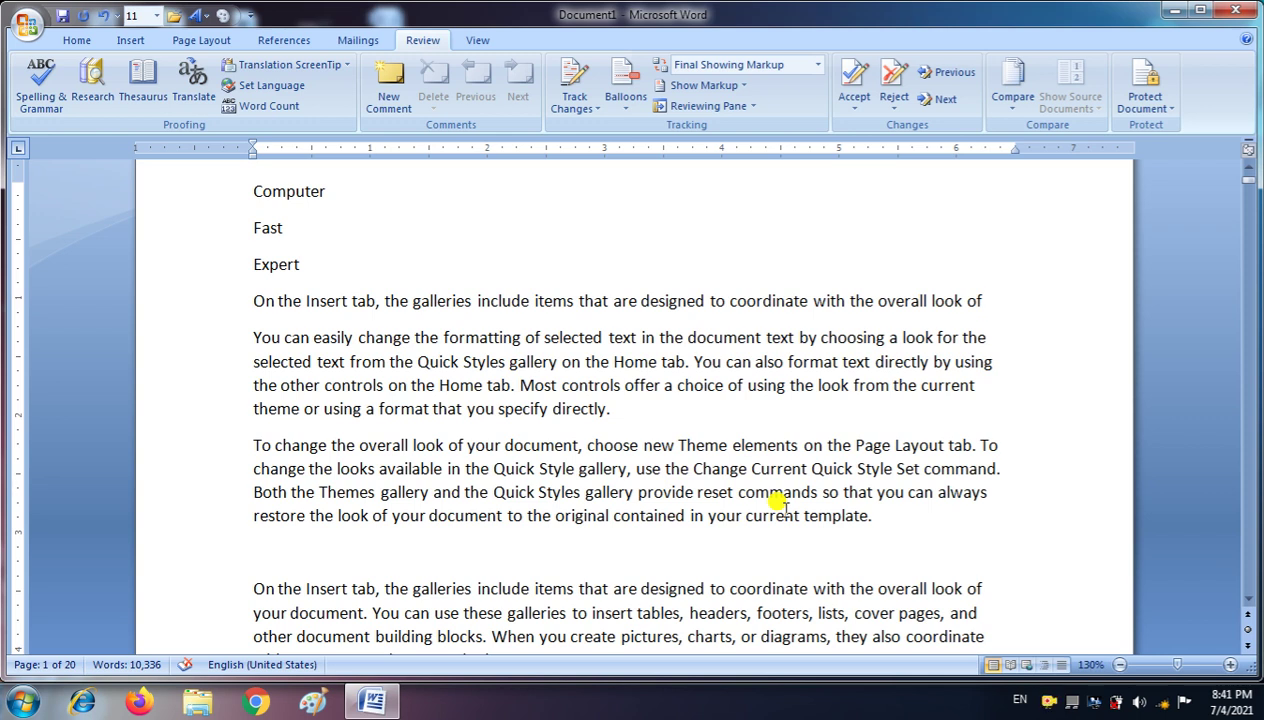
key(ctrl+z)
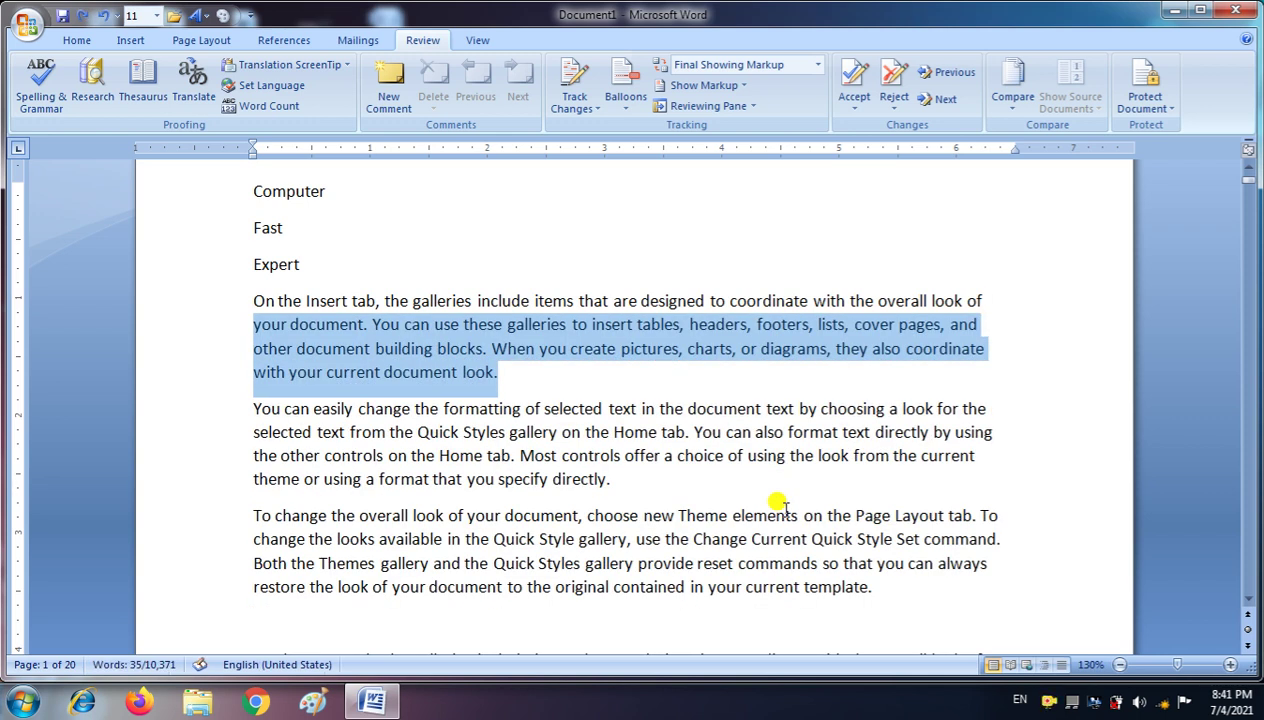
key(ctrl+z)
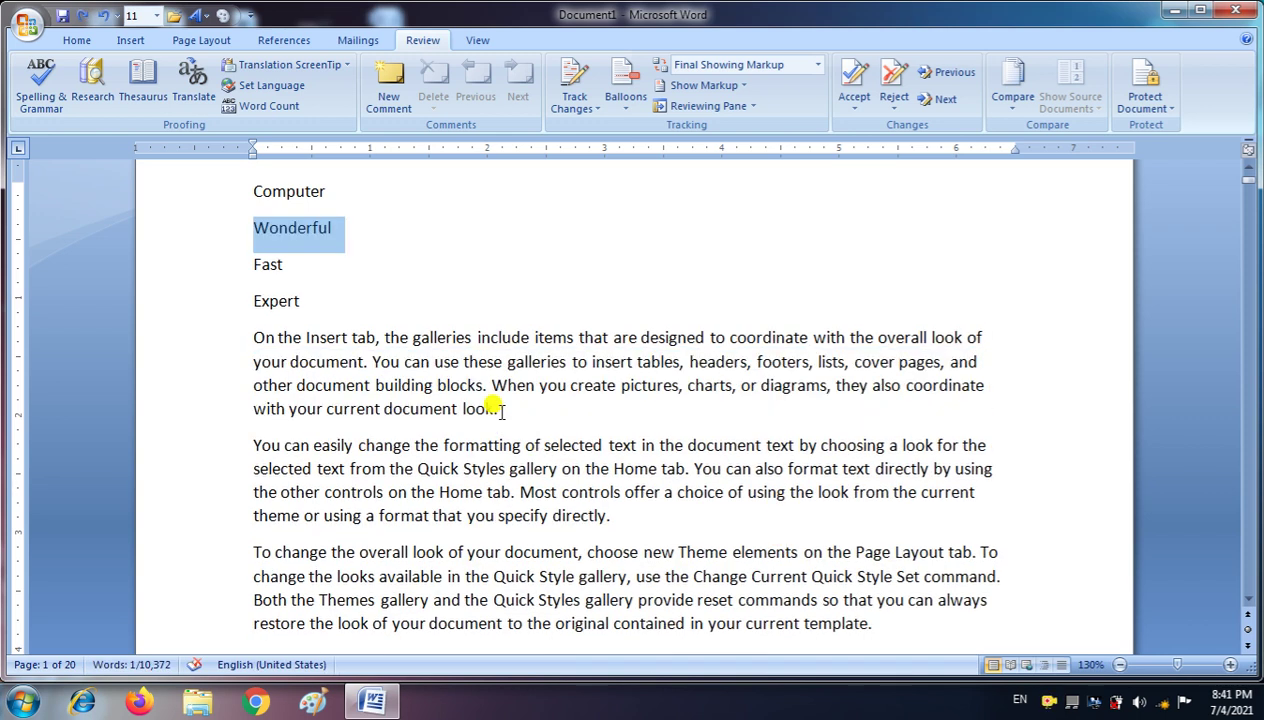
scroll(497, 410, up, 2)
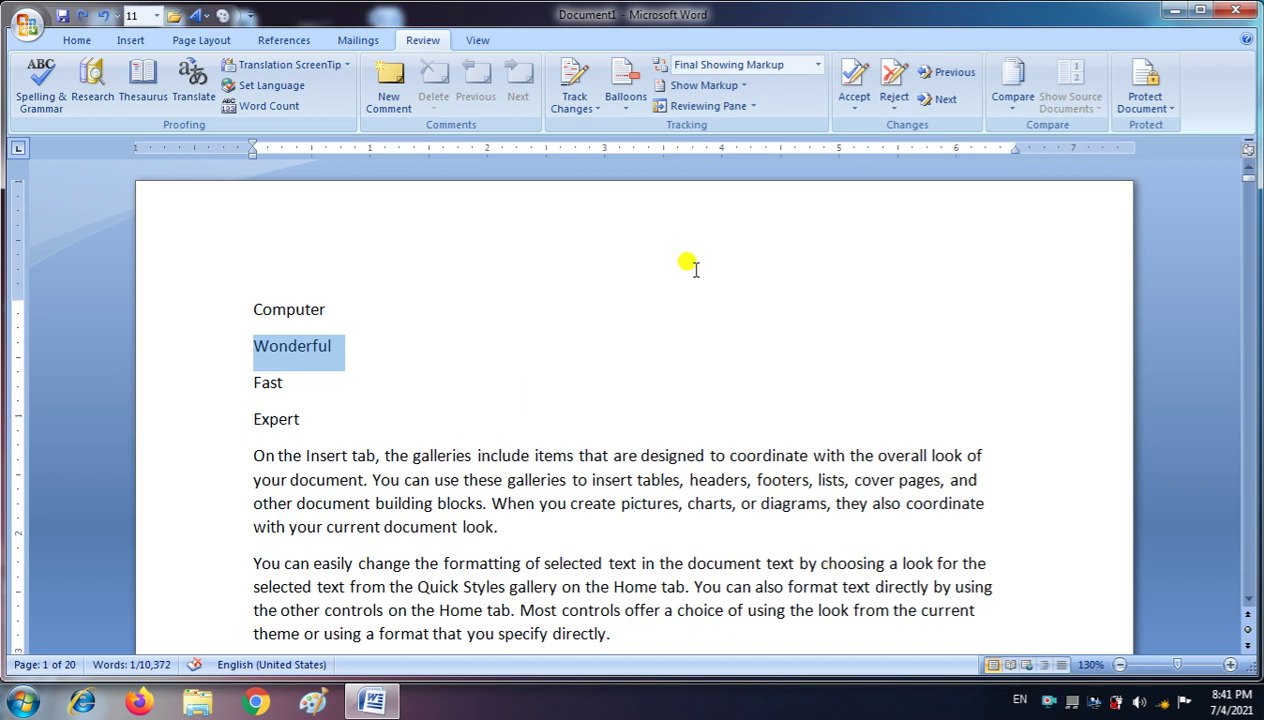
click(576, 83)
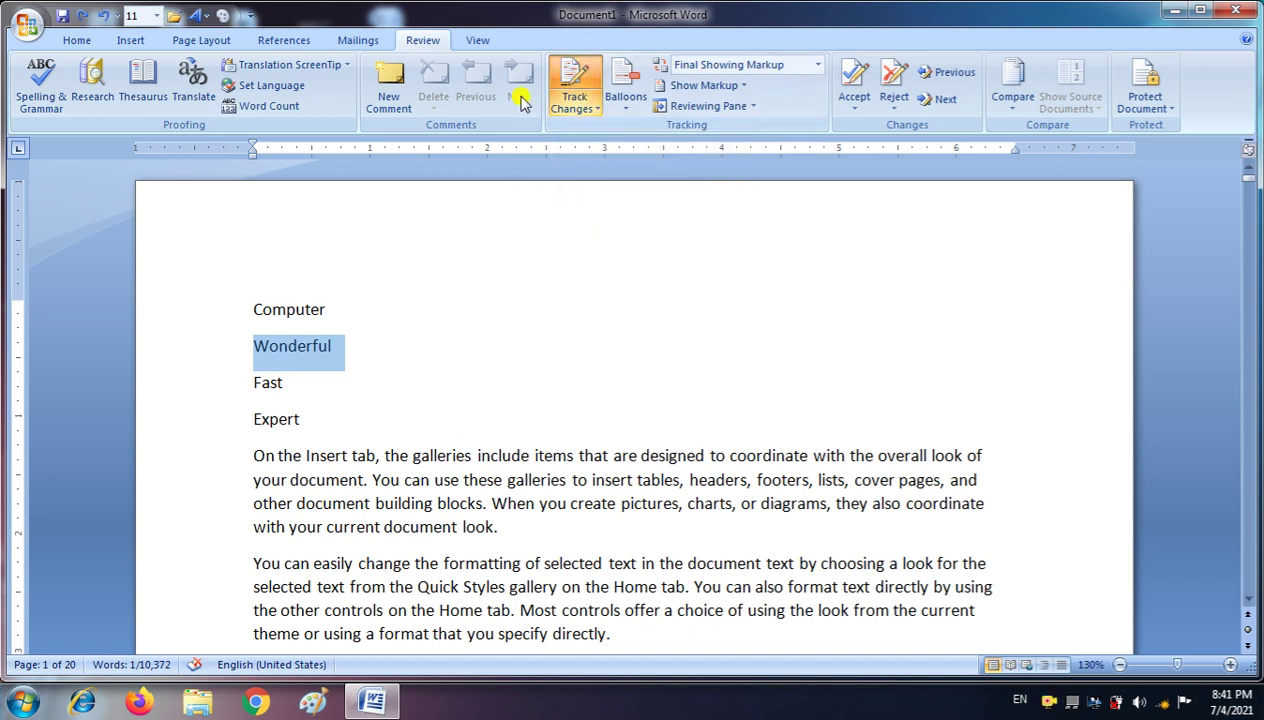
click(573, 70)
Step: Replace the word Computer with Laptop as a tracked edit
drag(328, 312, 246, 316)
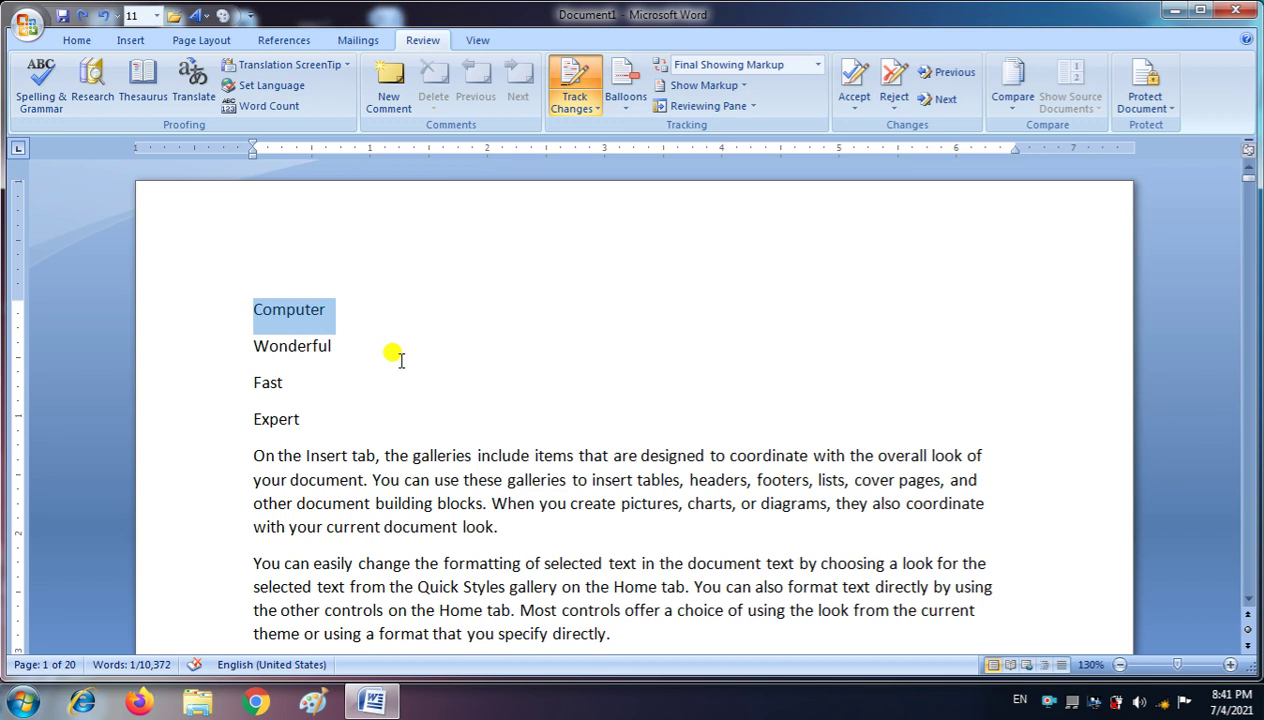
text(Lap)
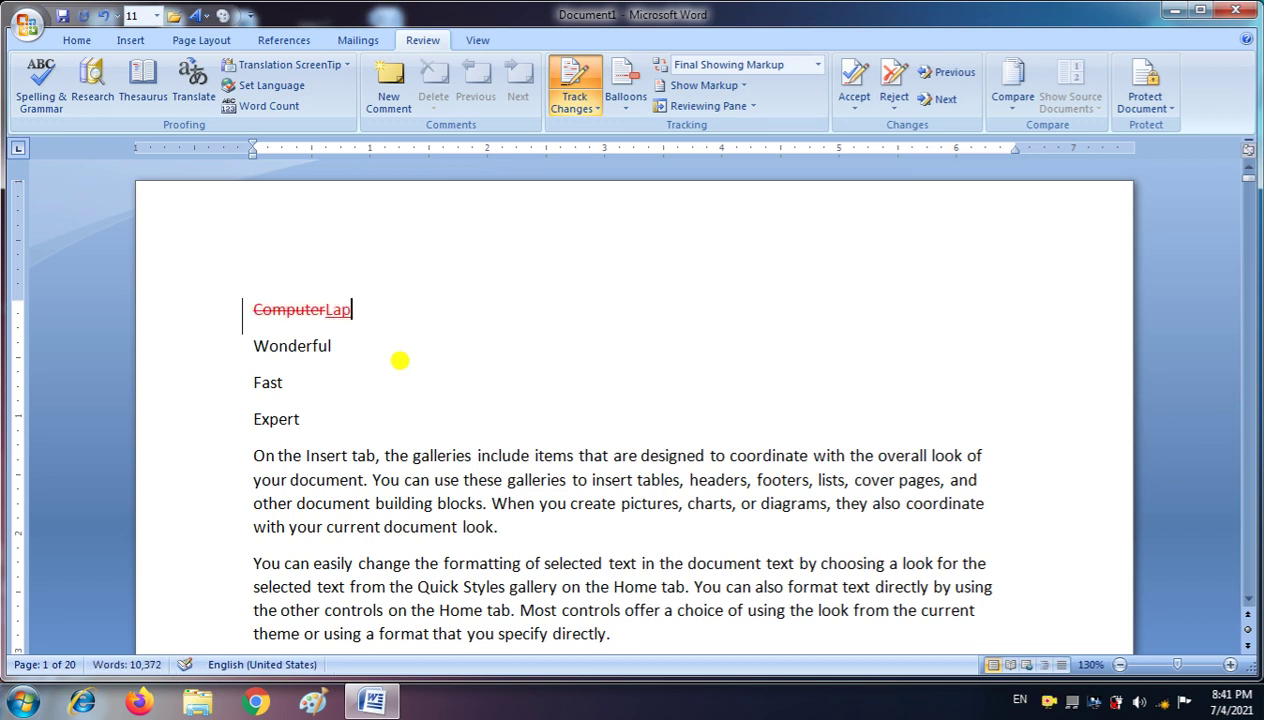
text(top)
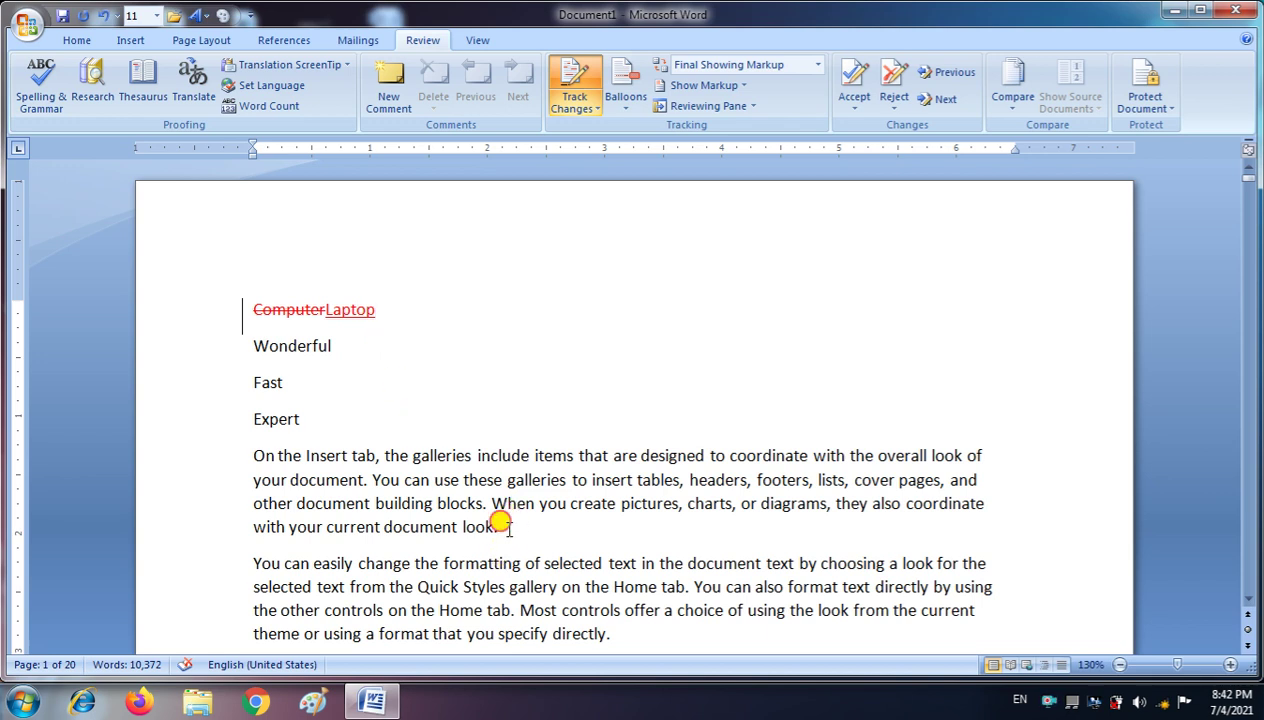
Step: Delete the first paragraph's last line and add bombay on a new line below Delhi
drag(500, 527, 200, 527)
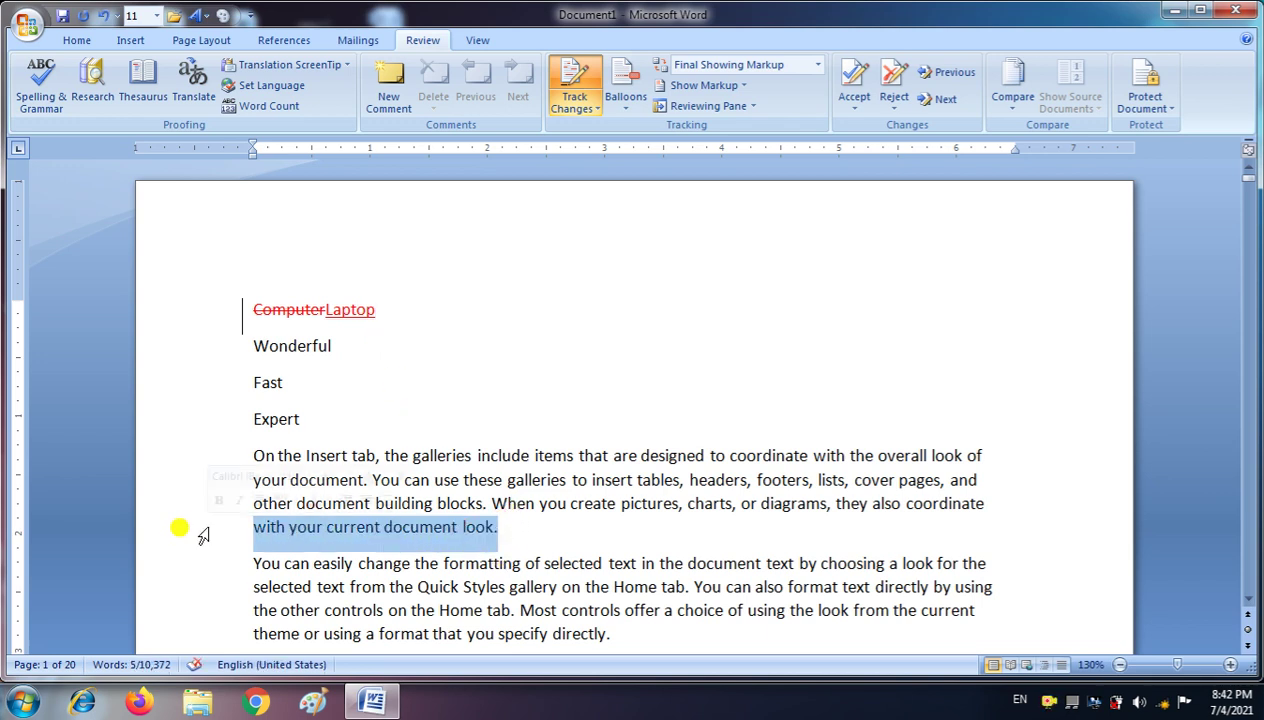
key(Delete)
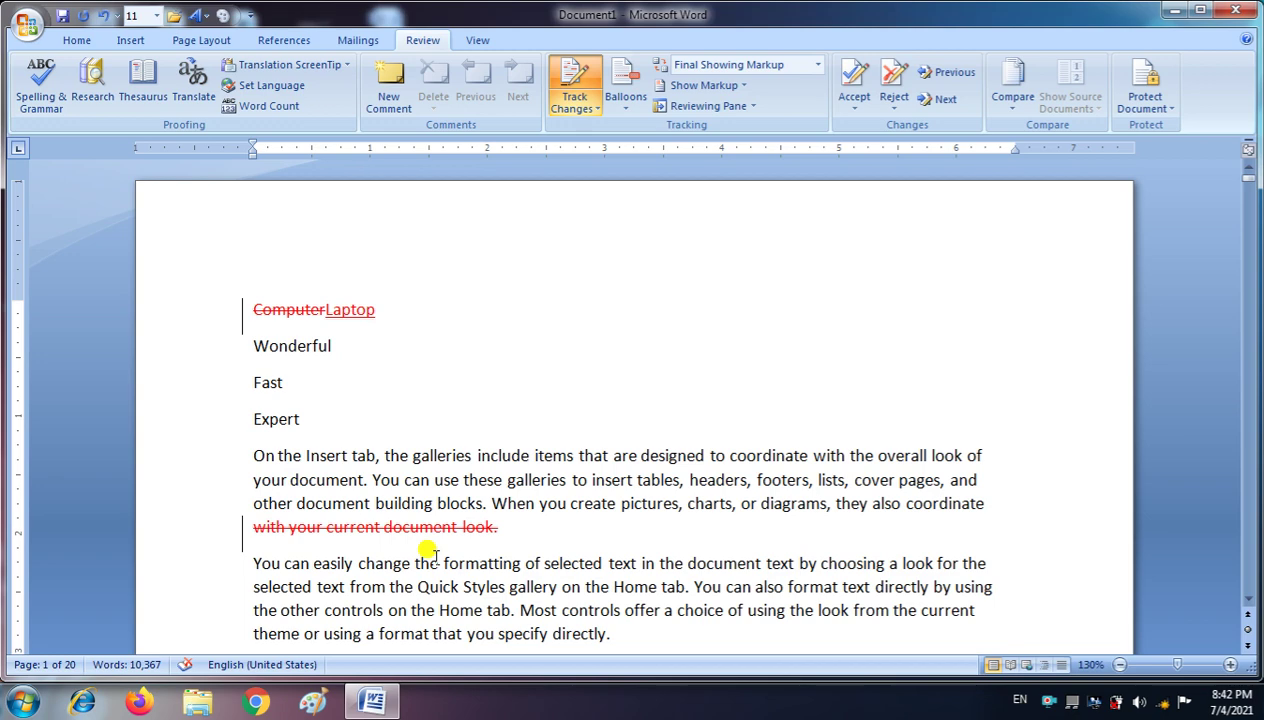
scroll(601, 545, down, 5)
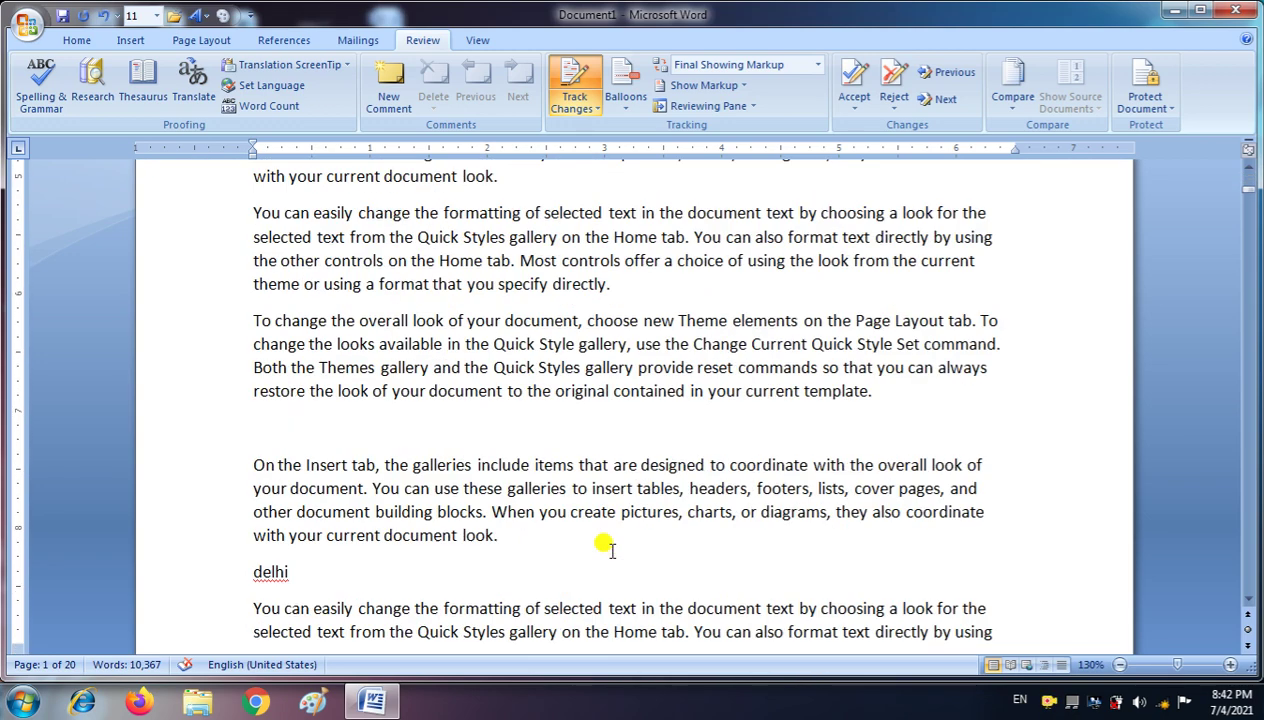
scroll(601, 545, down, 3)
click(310, 393)
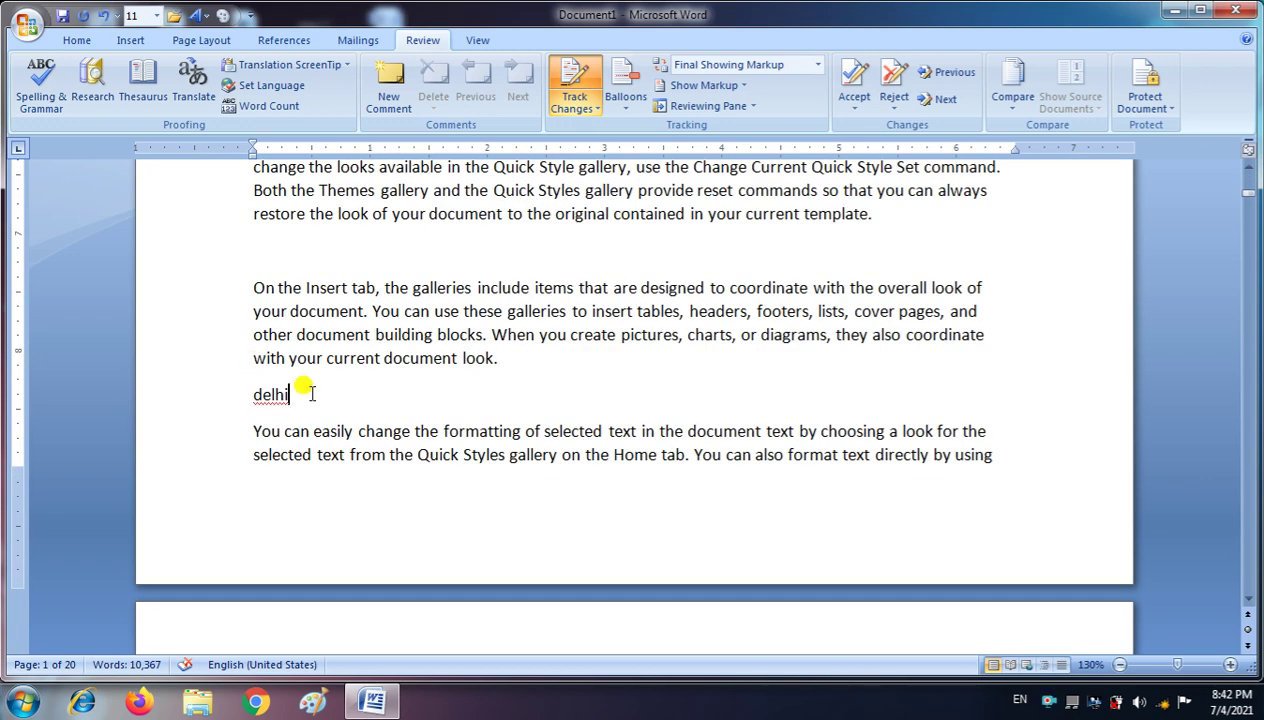
key(Return)
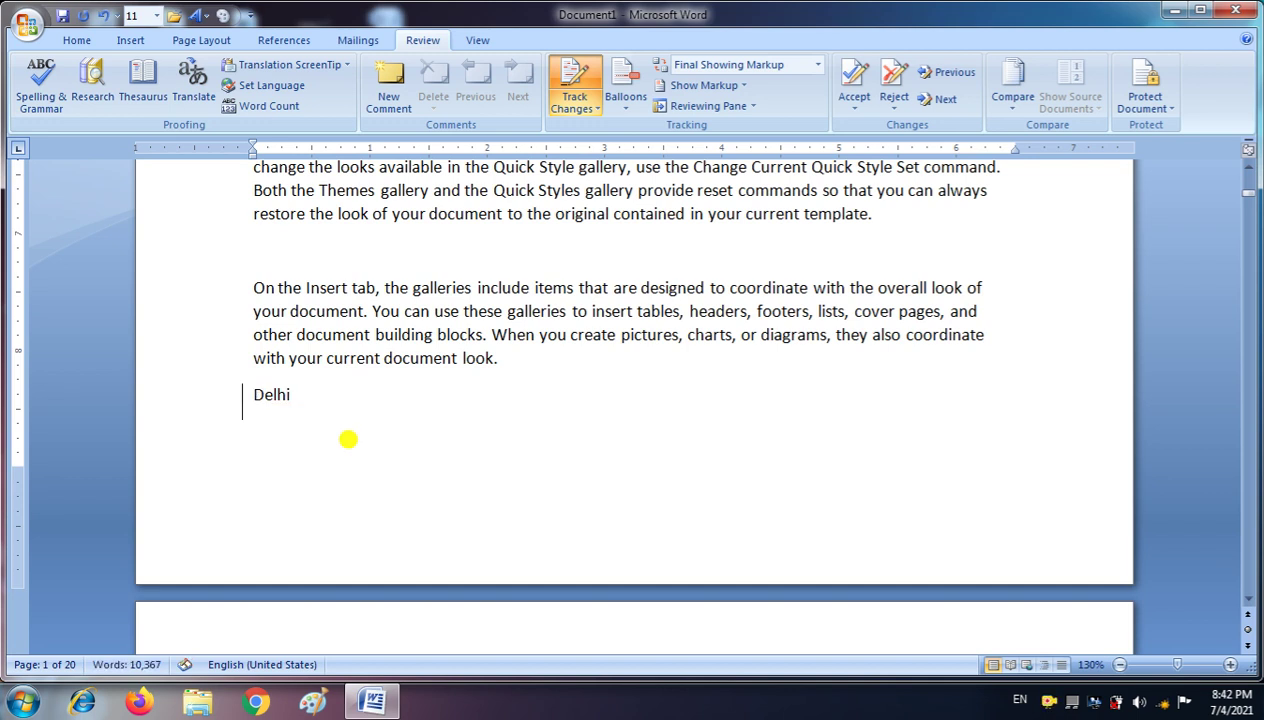
text(bombay)
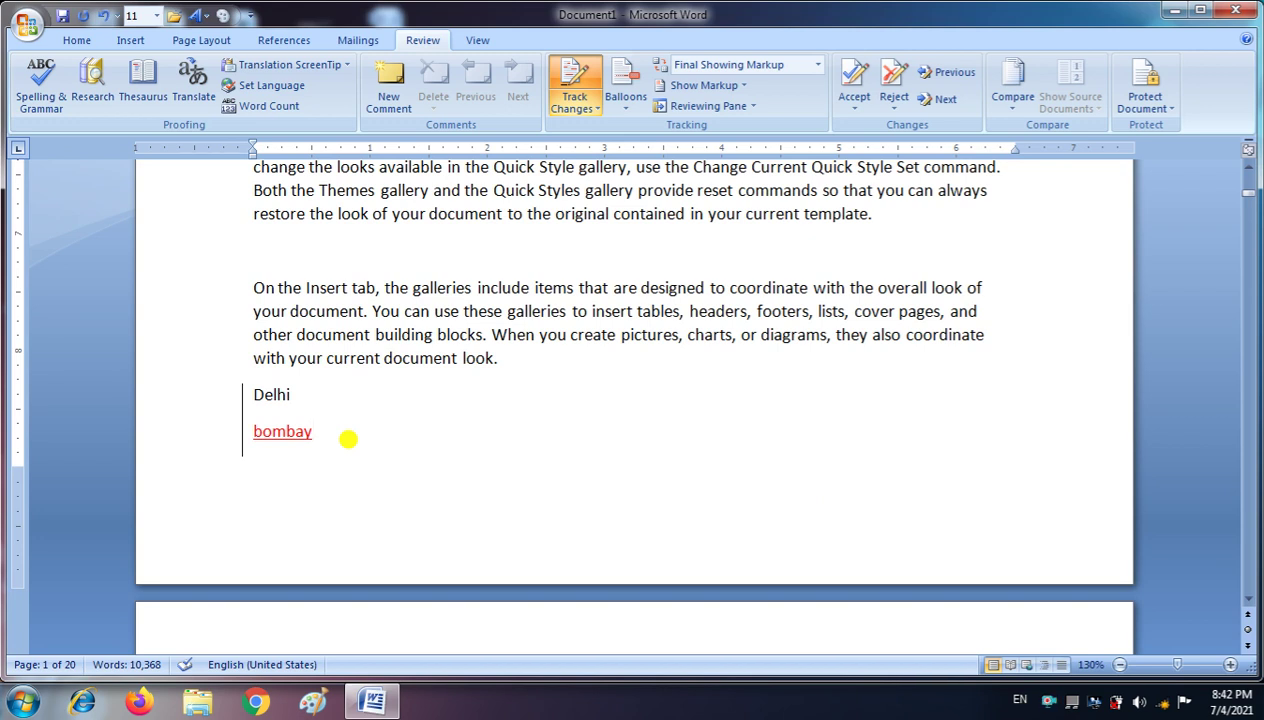
Step: Replace the third listed name with Yash and select the first two names
scroll(346, 480, down, 3)
scroll(344, 600, down, 4)
scroll(338, 595, down, 2)
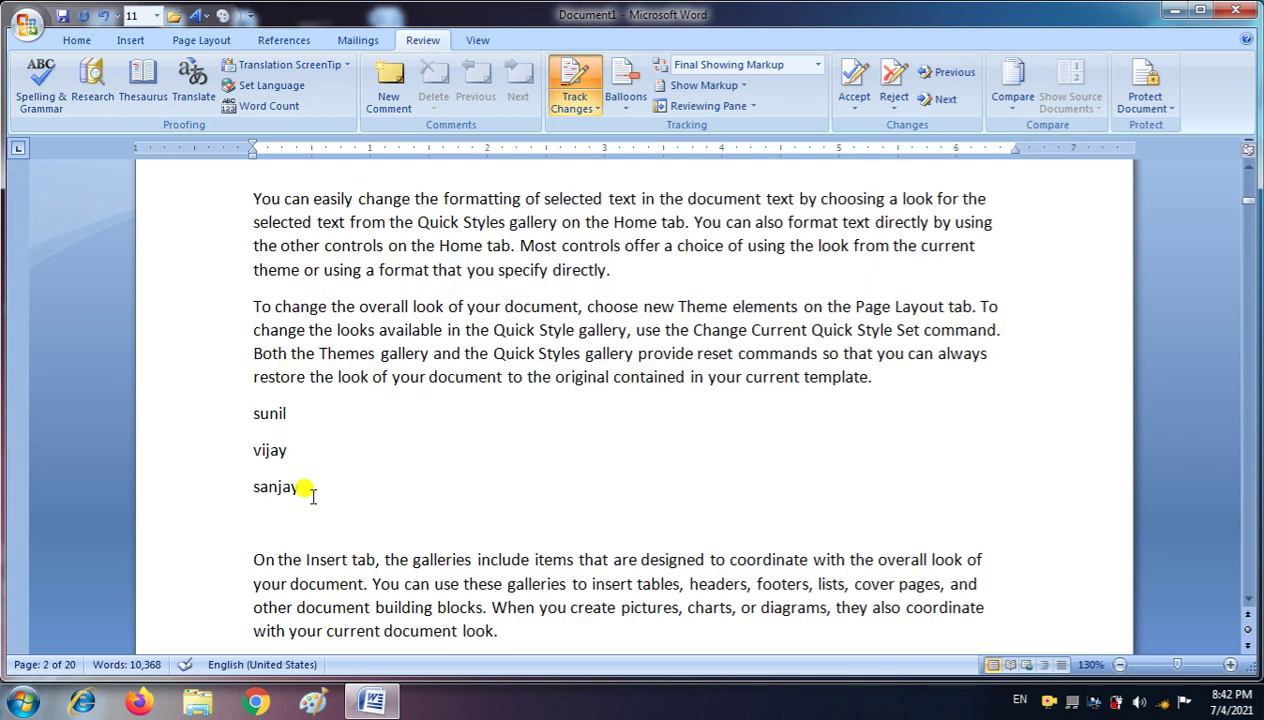
drag(303, 488, 236, 486)
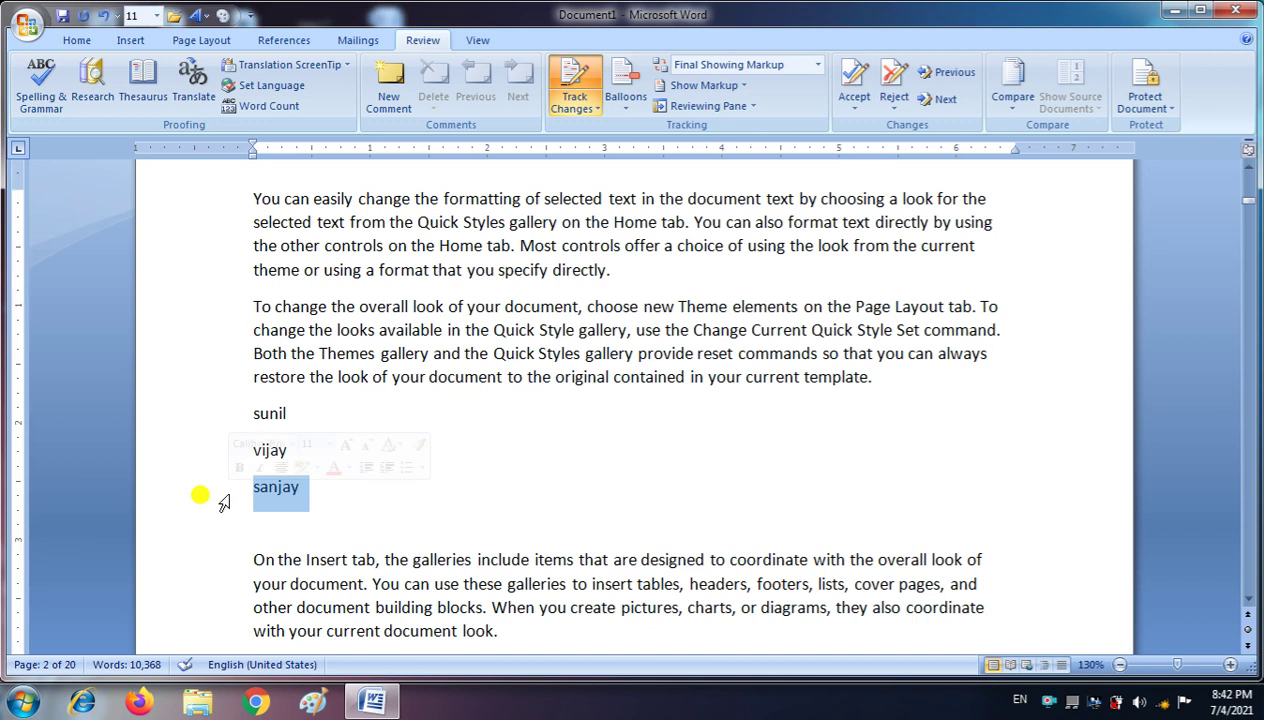
key(Delete)
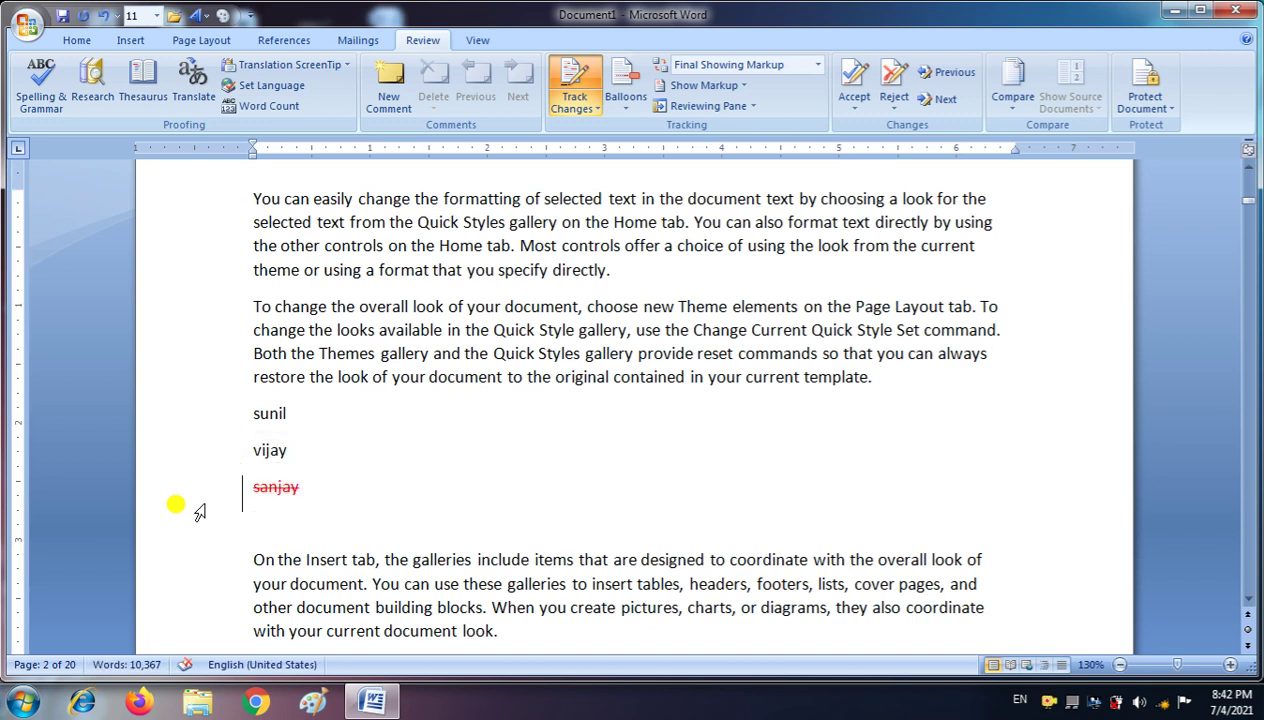
text(Yash)
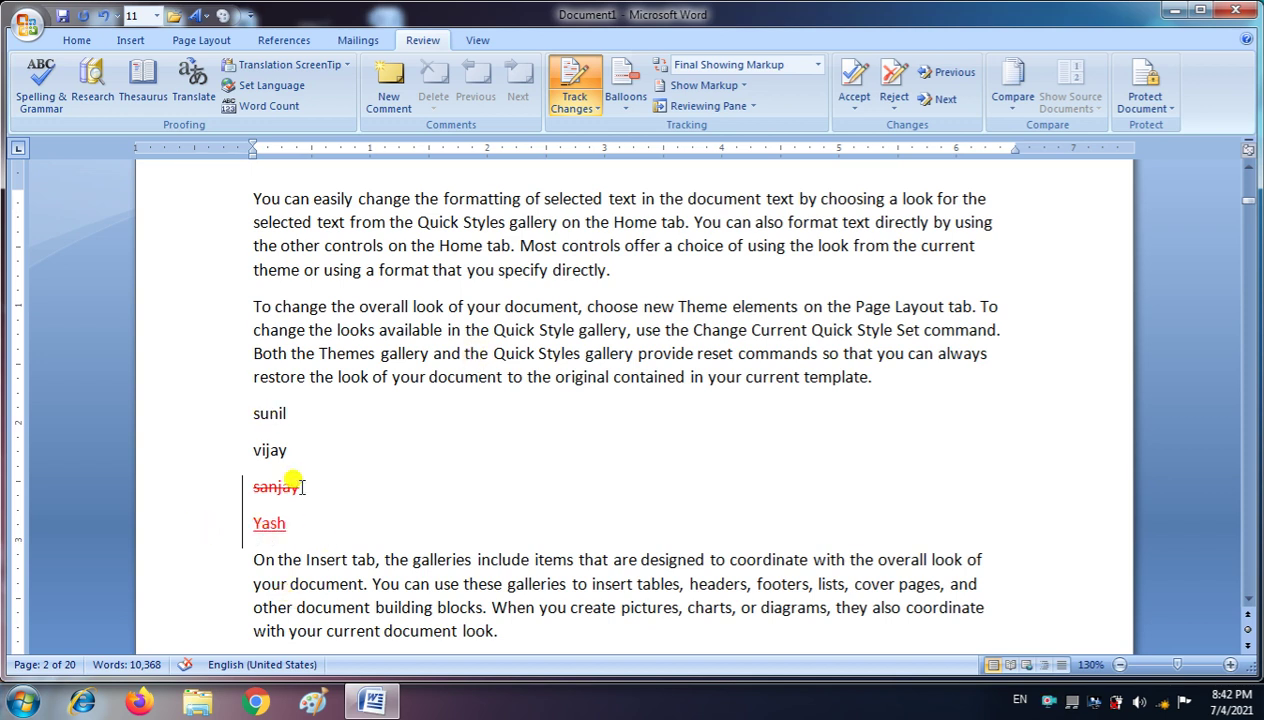
drag(249, 413, 289, 447)
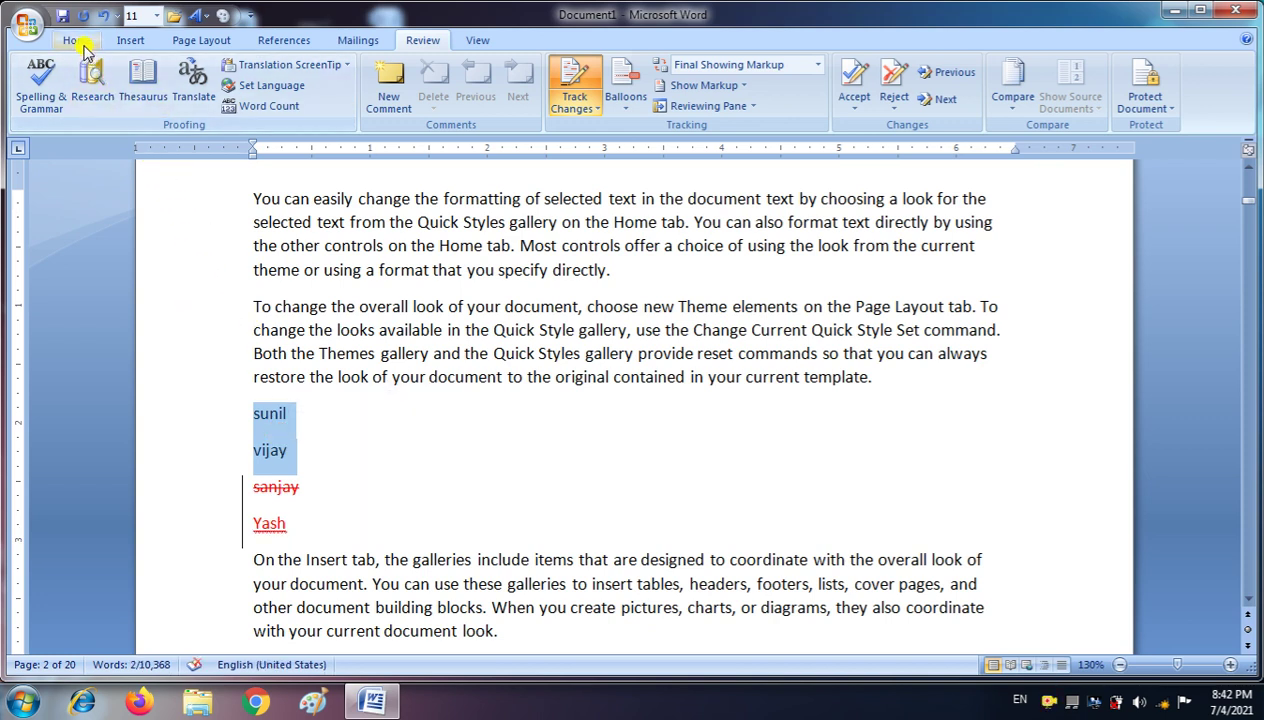
Step: Underline the two selected names, grow them to 16 pt and centre them
click(81, 44)
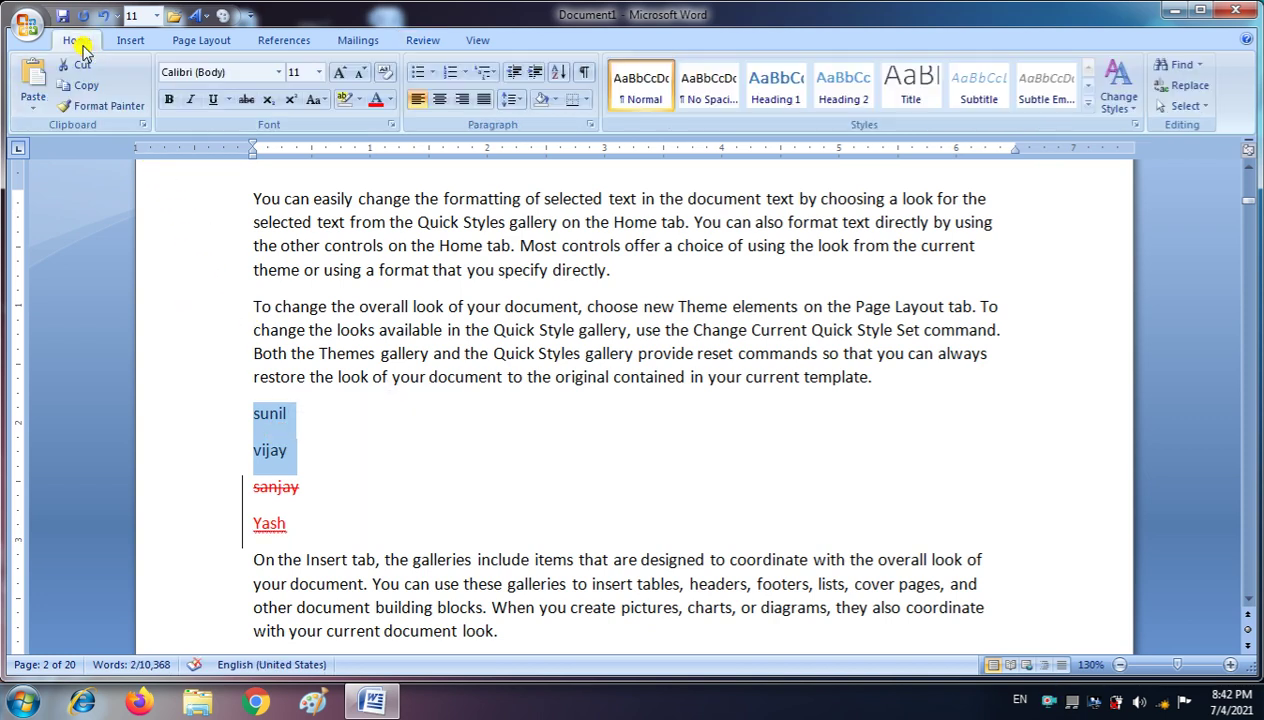
click(213, 100)
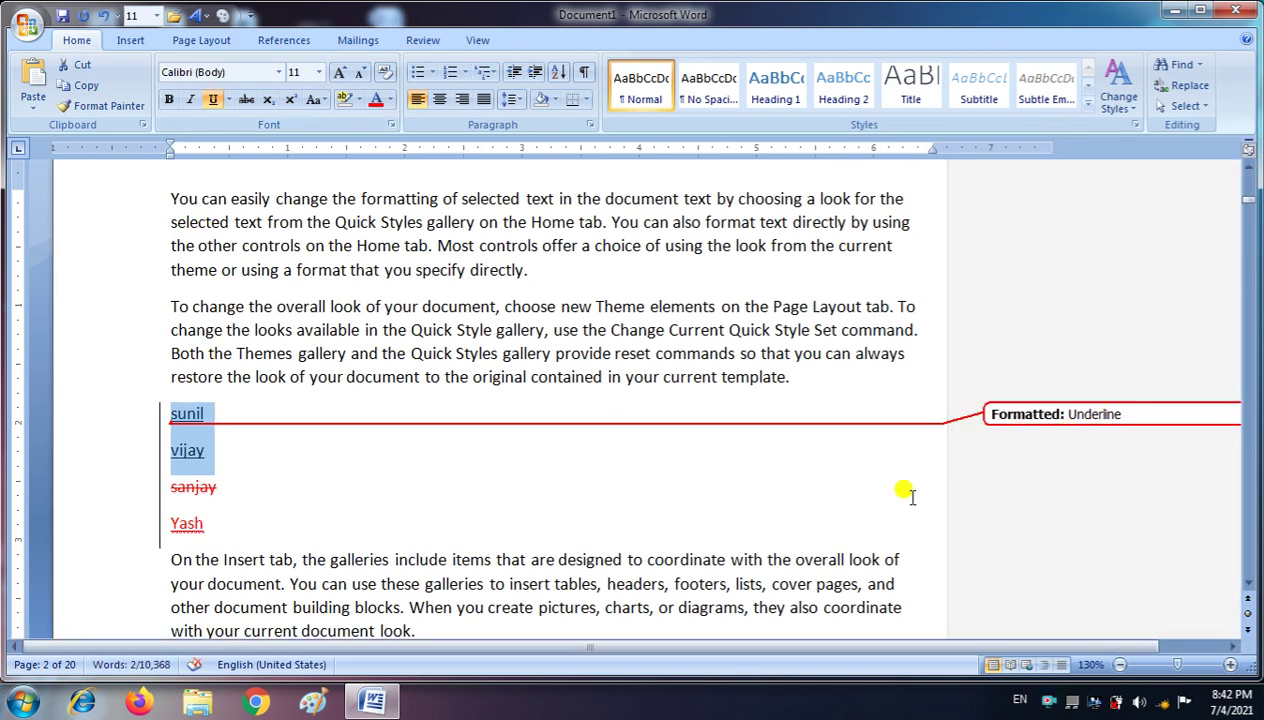
mouse_move(206, 455)
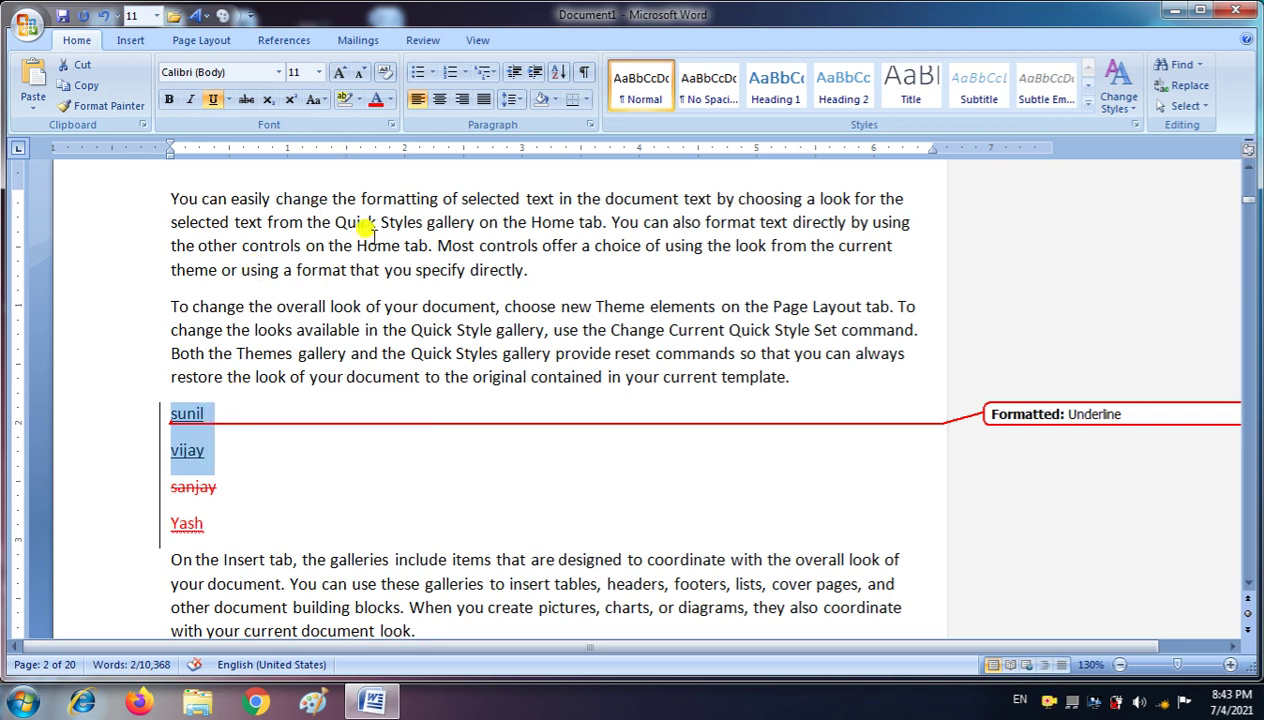
click(342, 76)
click(342, 76)
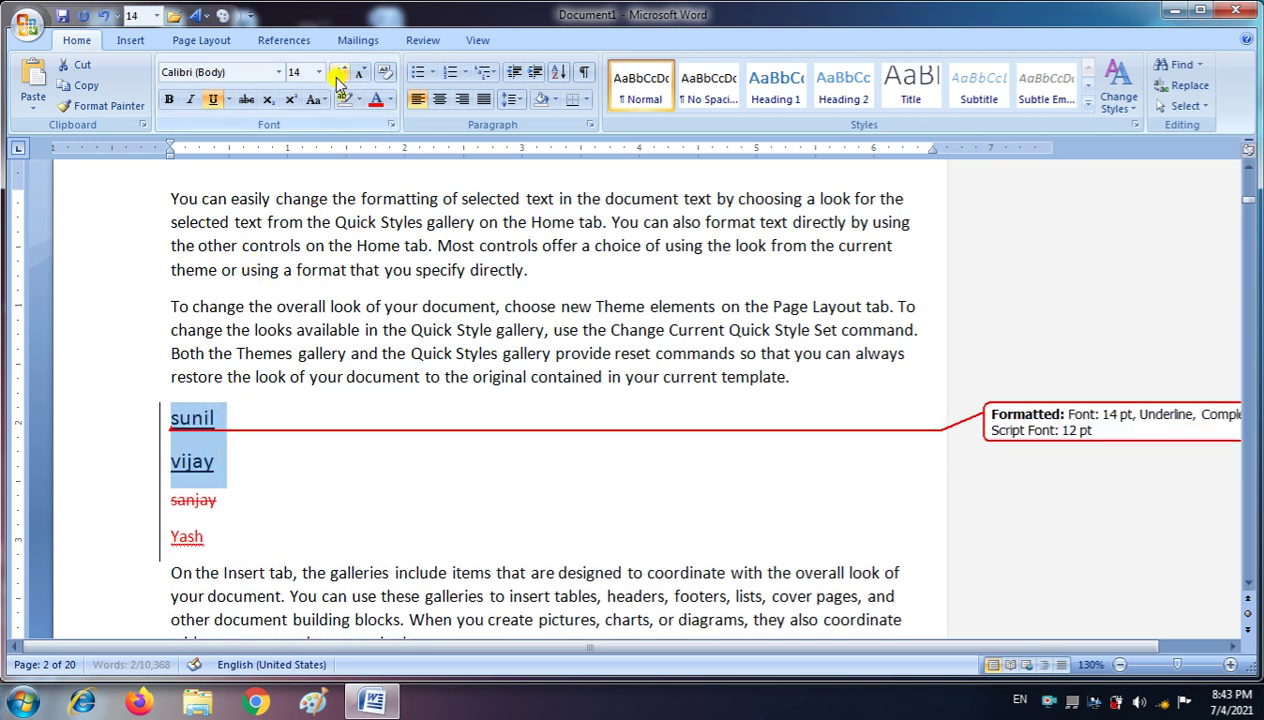
click(342, 76)
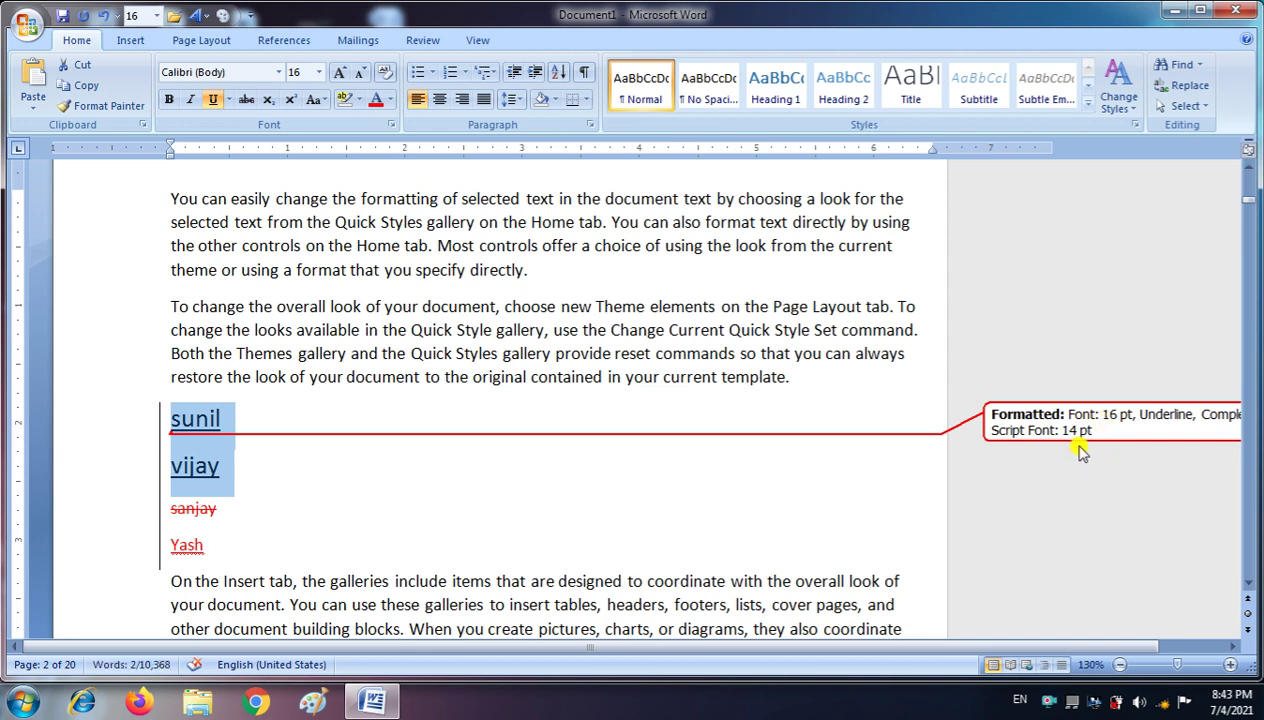
click(439, 100)
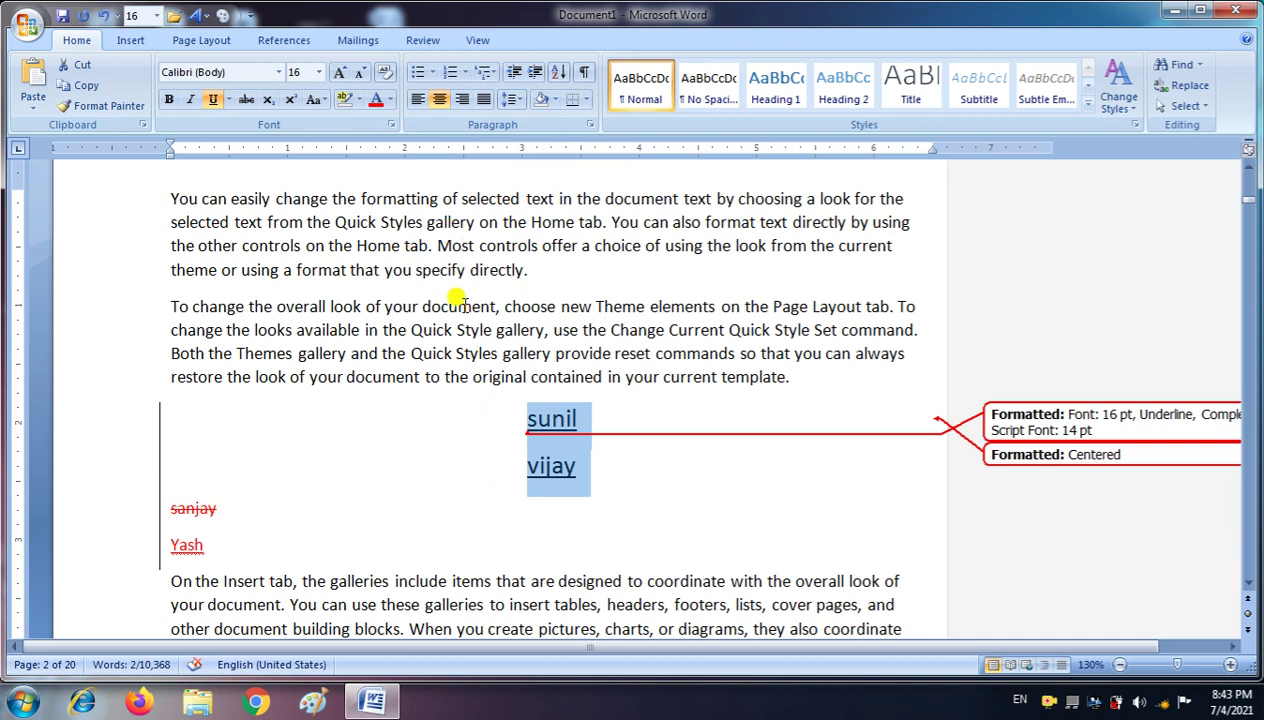
click(420, 40)
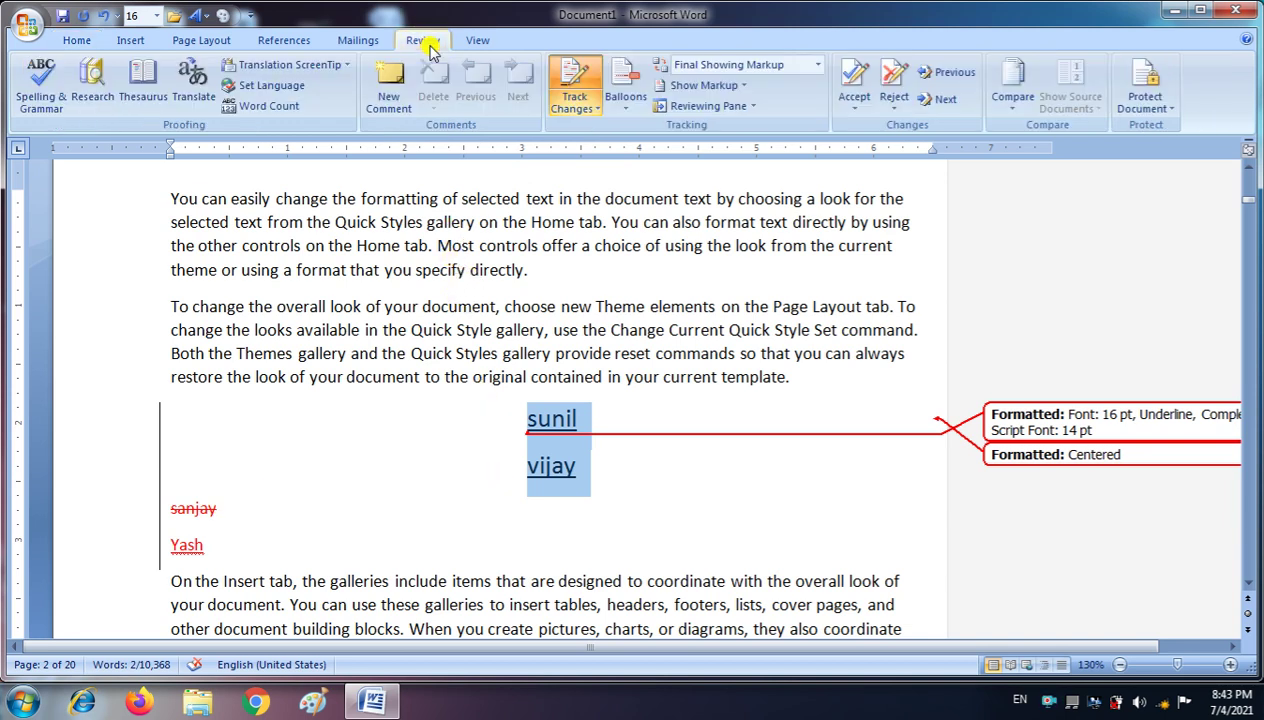
Step: Toggle Track Changes and check the Balloons options, leaving them unchanged
click(573, 93)
scroll(548, 347, up, 1)
scroll(548, 347, up, 2)
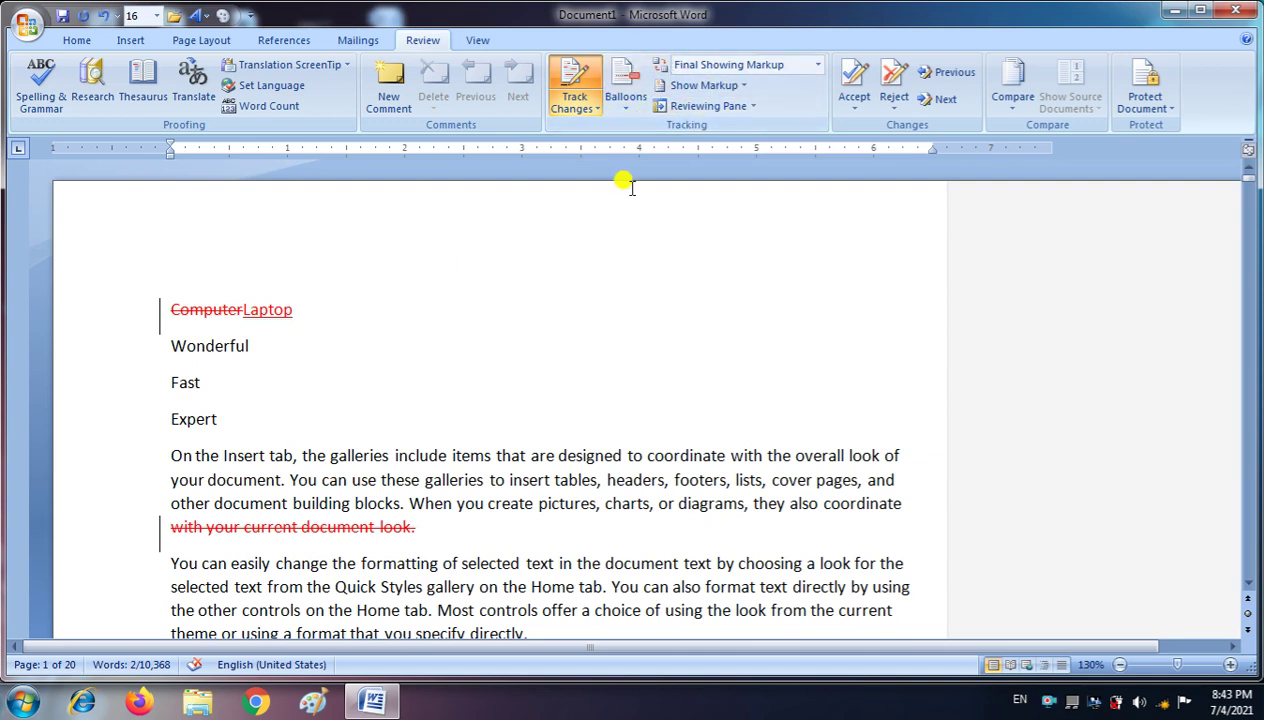
click(627, 108)
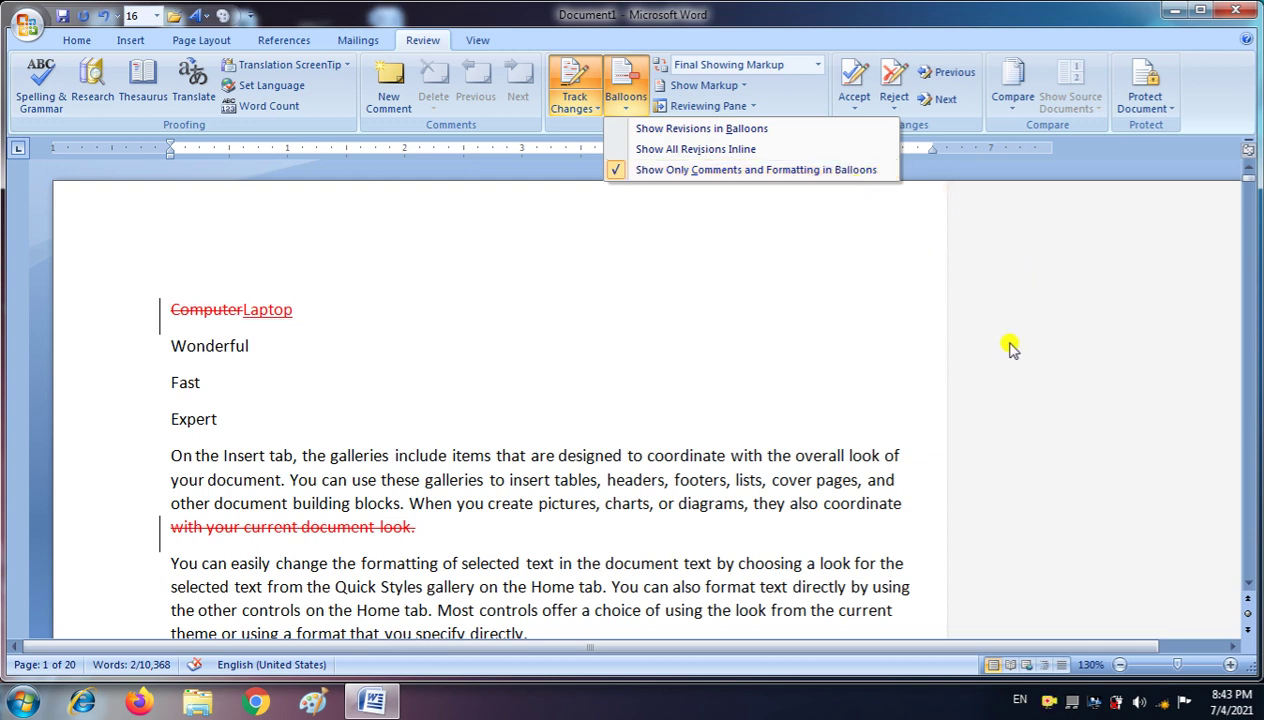
click(862, 386)
Step: Scroll to the sunil and vijay section to see their formatting balloons
scroll(860, 381, down, 1)
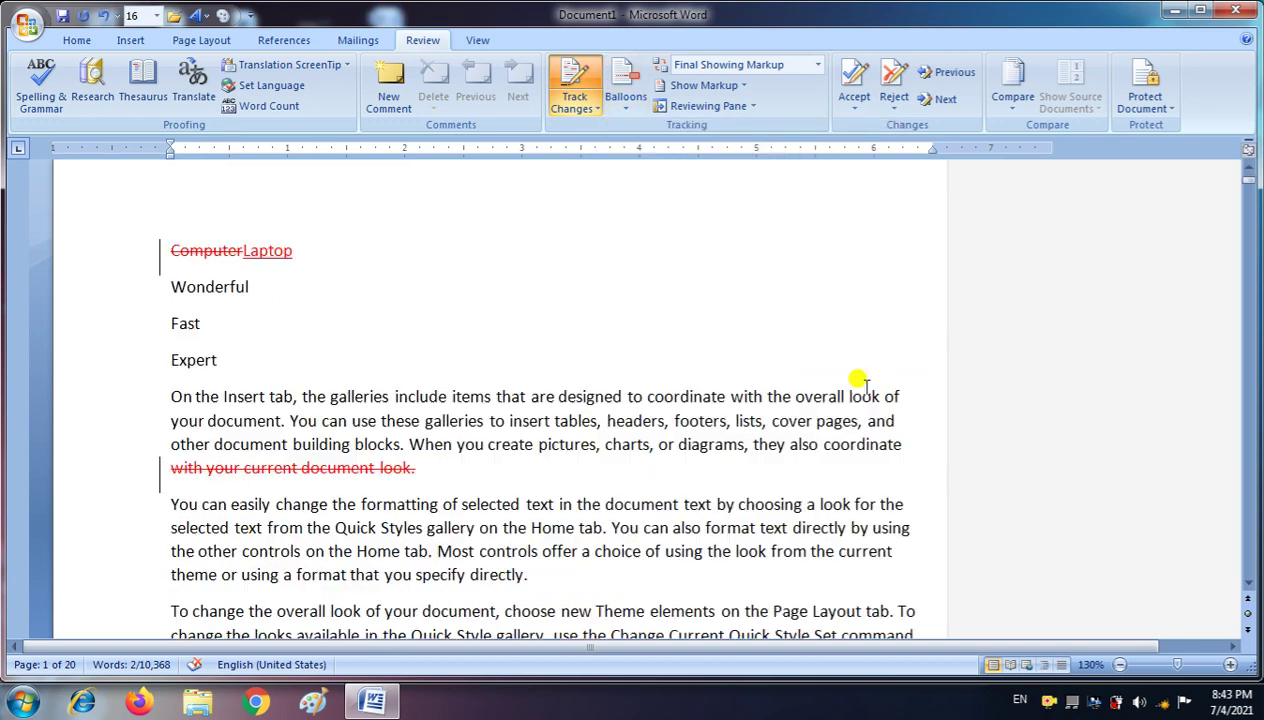
scroll(1047, 420, down, 2)
scroll(1179, 497, down, 3)
scroll(1115, 460, down, 1)
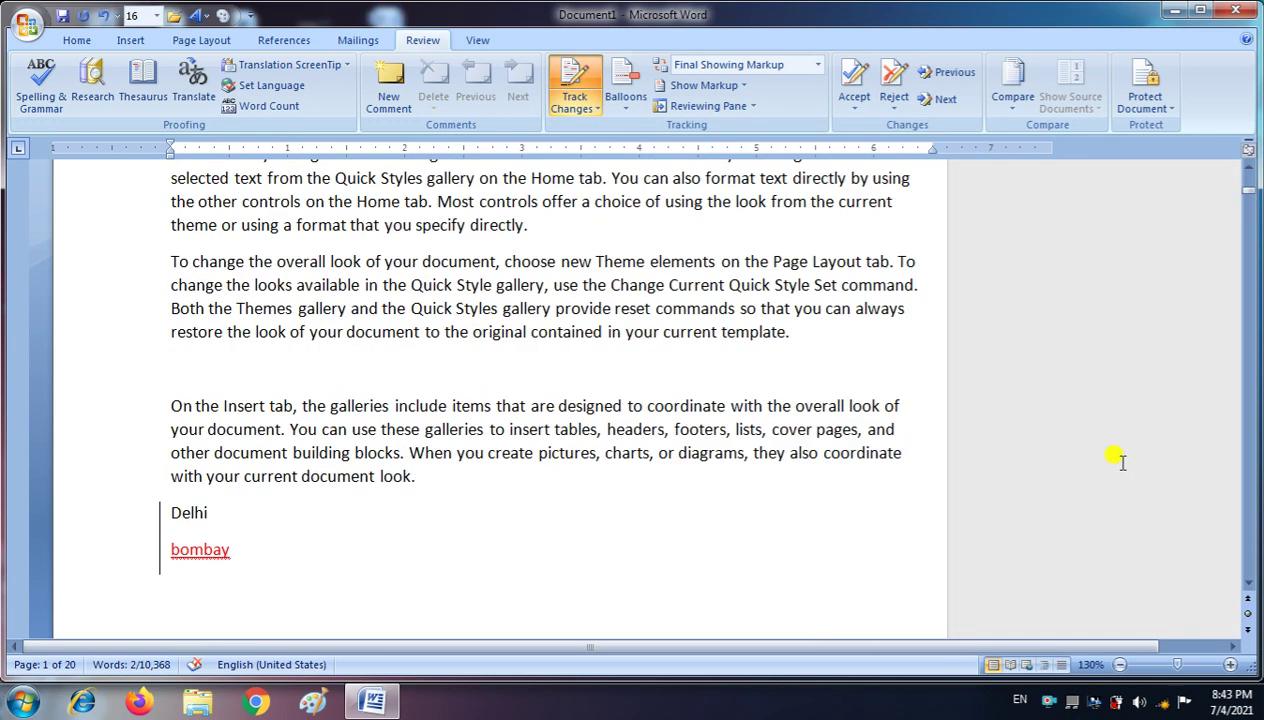
scroll(1117, 455, up, 5)
scroll(1119, 446, down, 4)
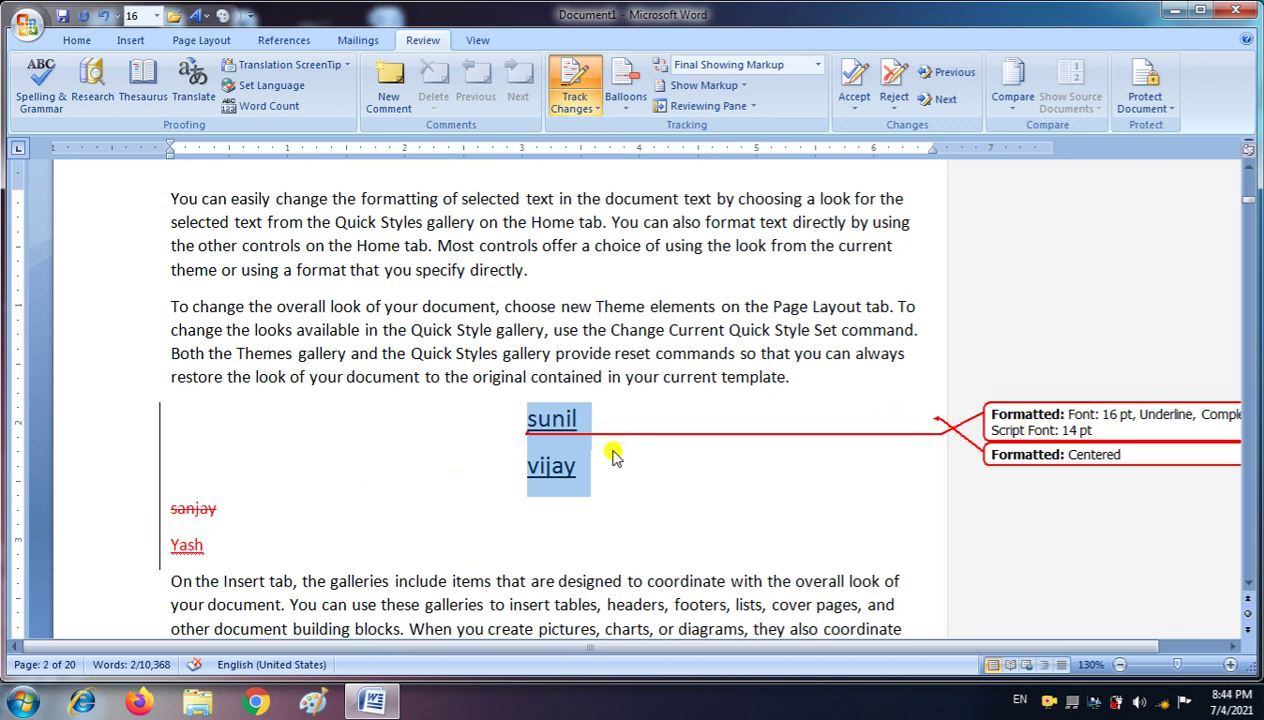
click(1140, 645)
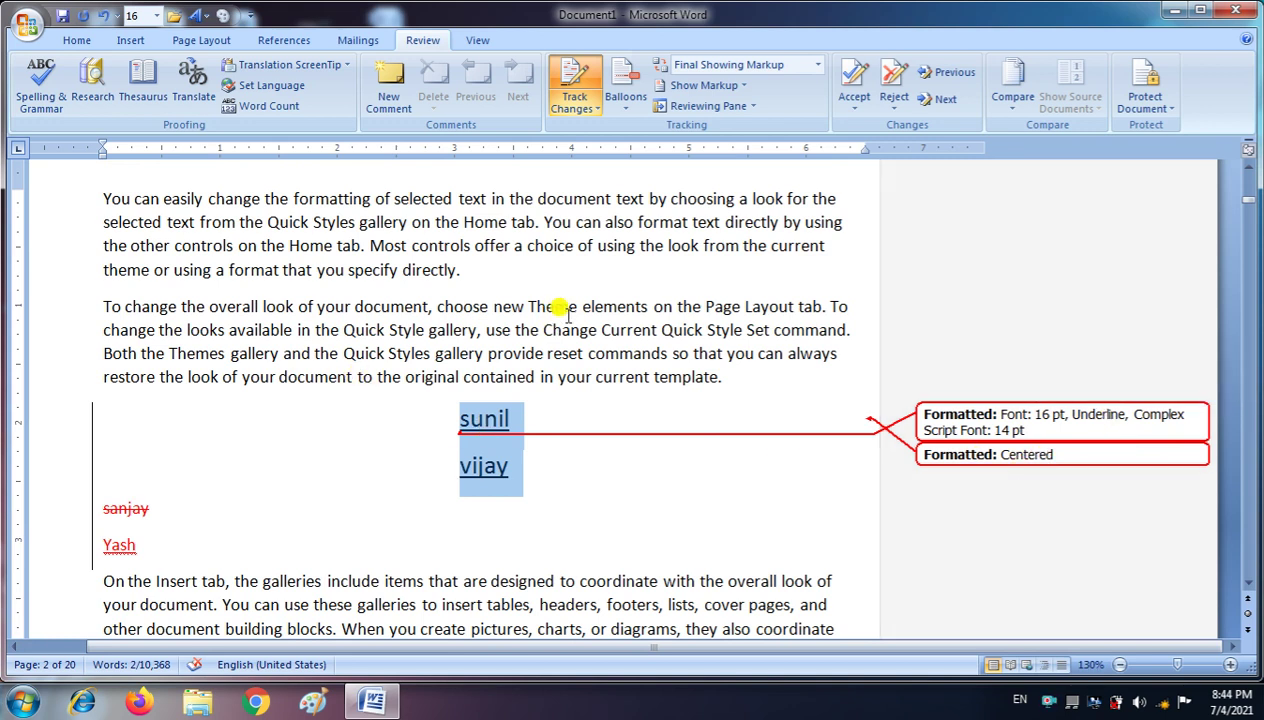
click(626, 106)
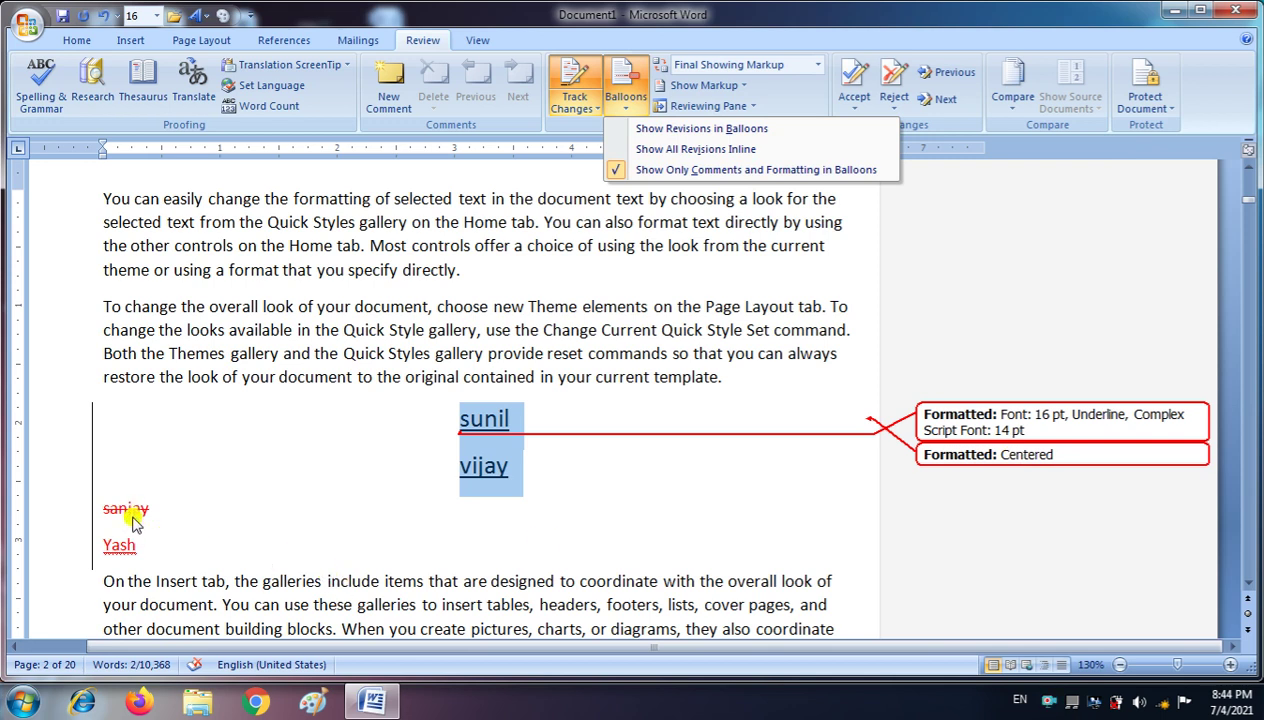
click(738, 129)
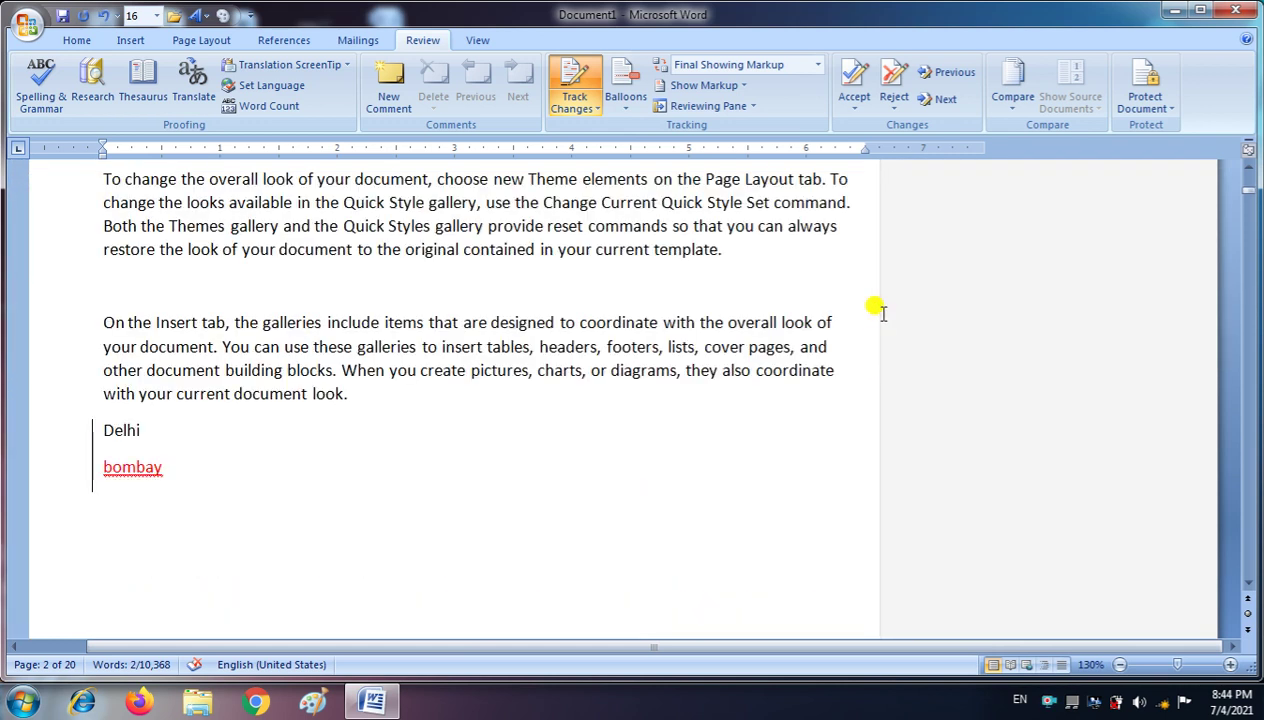
key(ctrl+z)
key(ctrl+z)
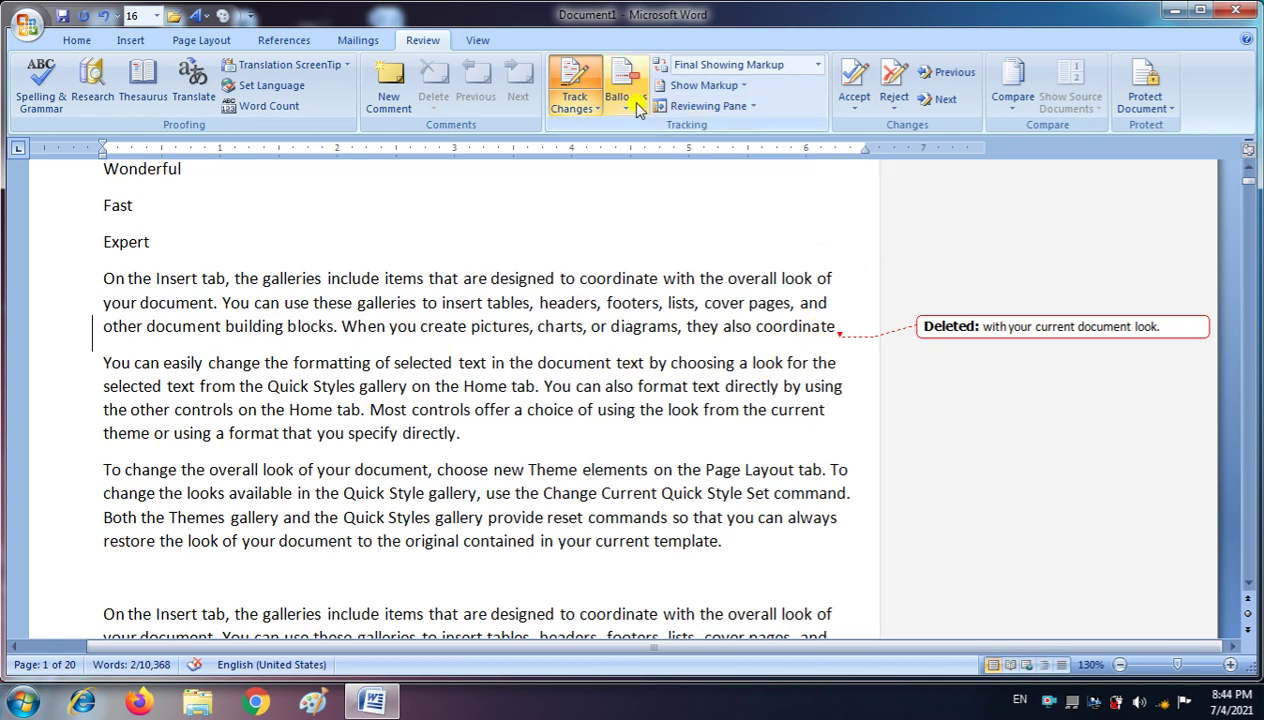
scroll(790, 480, down, 5)
scroll(805, 466, down, 5)
scroll(805, 462, down, 5)
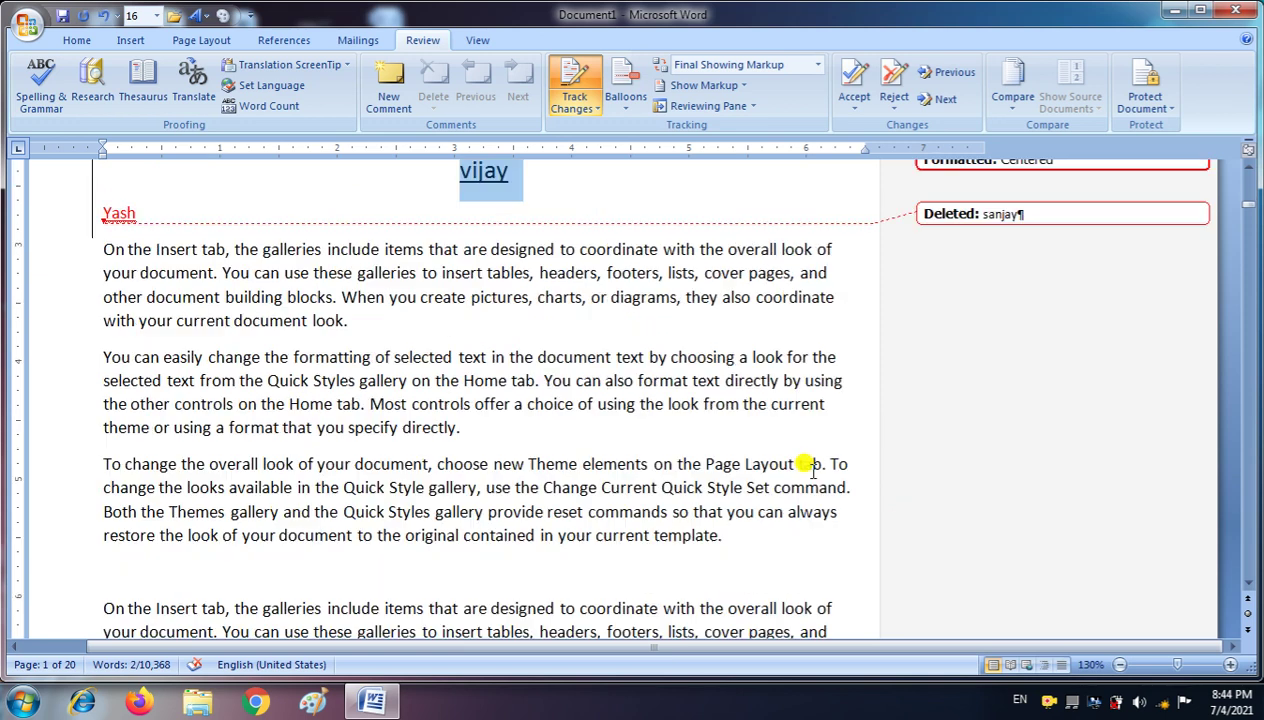
scroll(806, 464, up, 3)
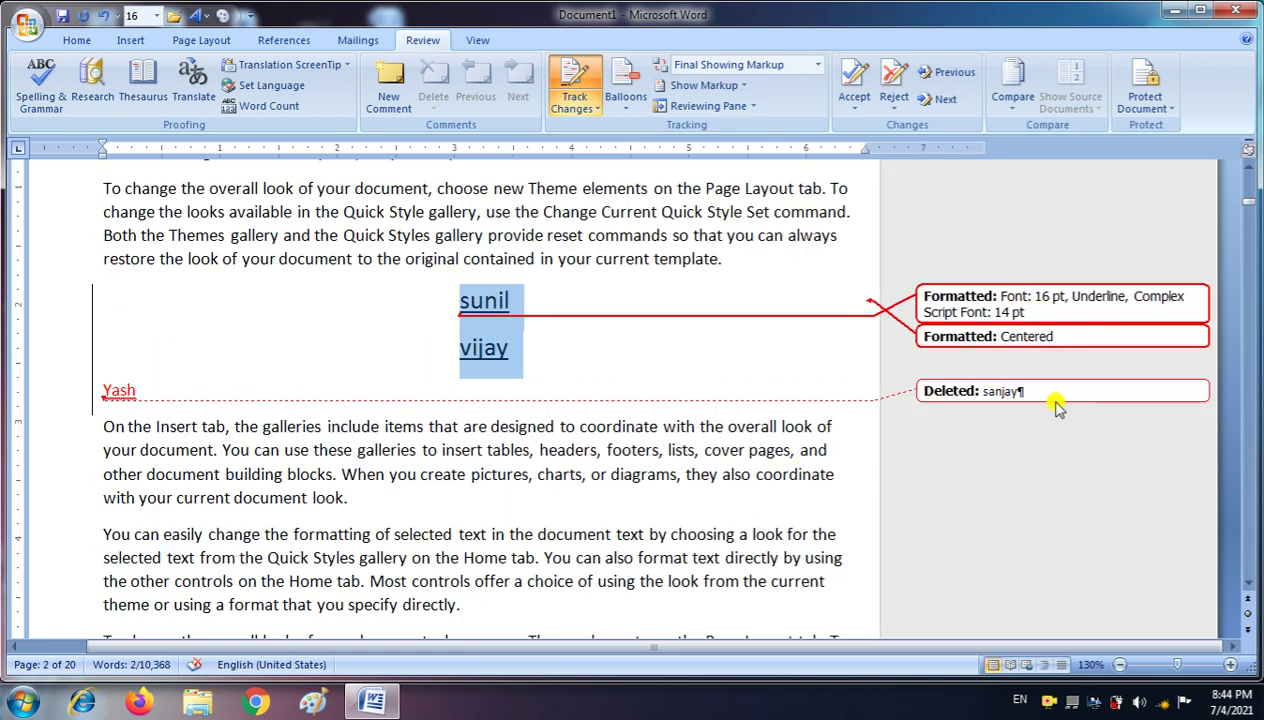
click(622, 116)
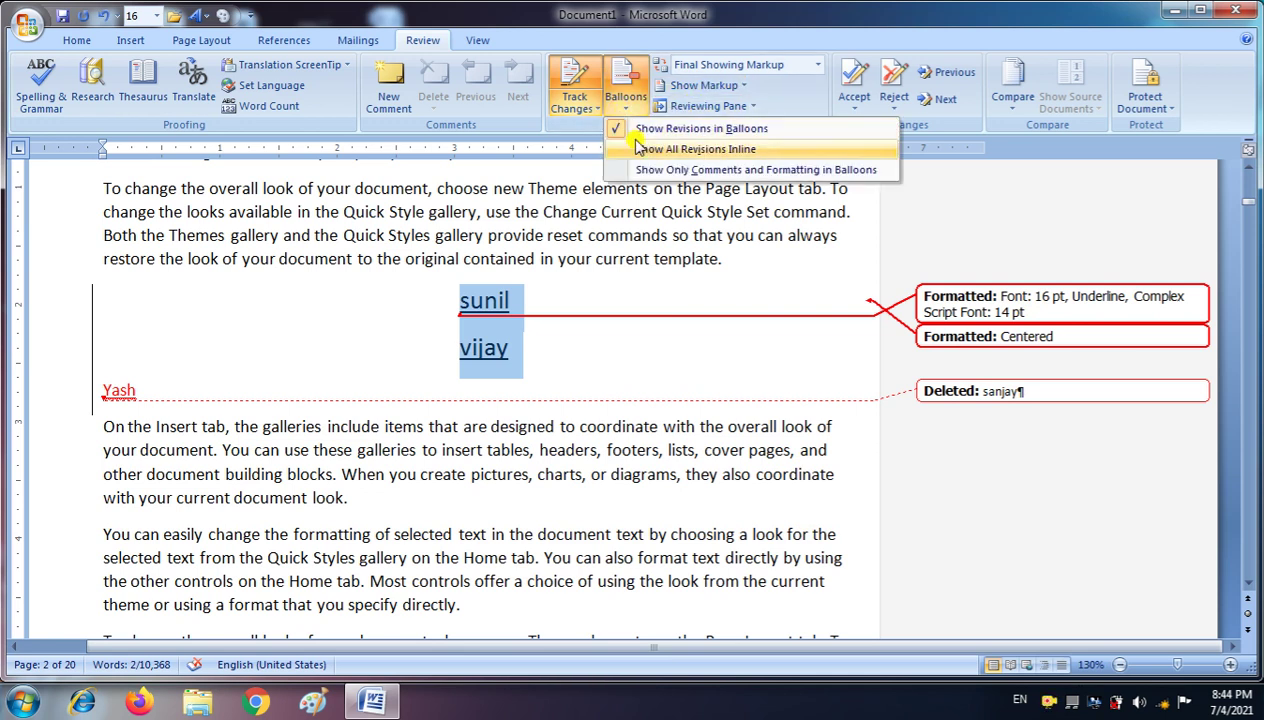
click(648, 152)
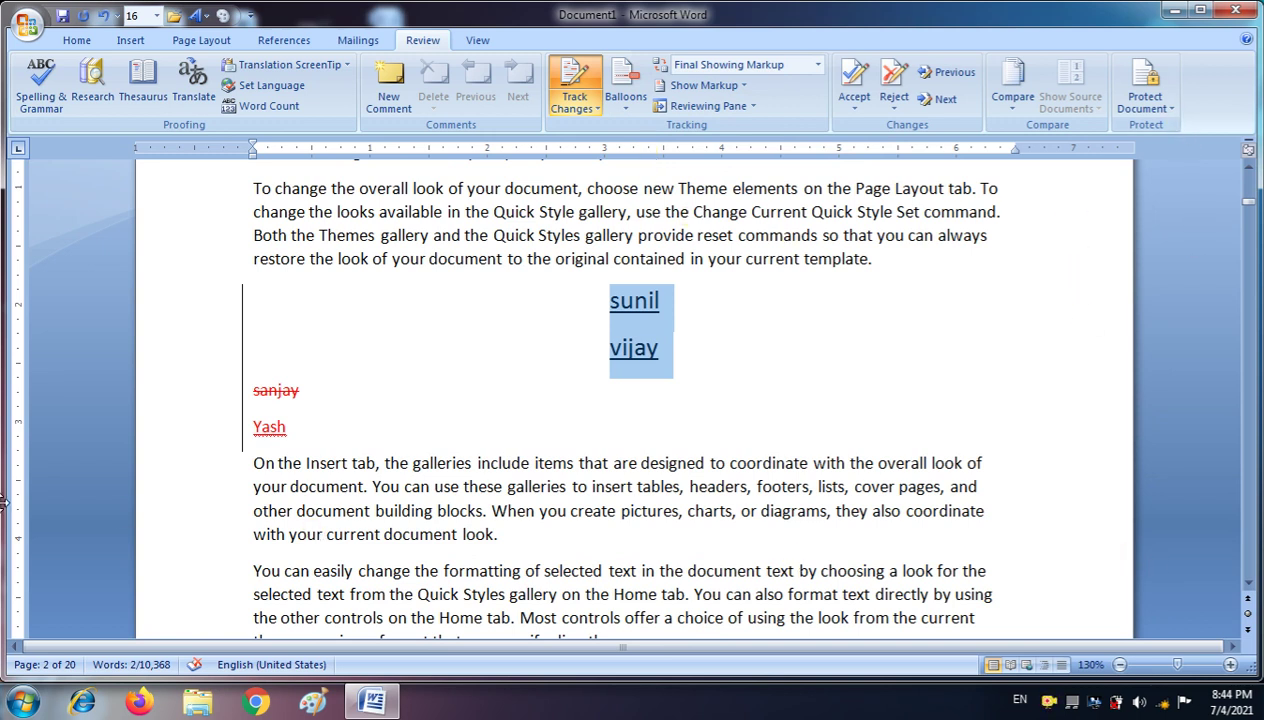
scroll(615, 315, up, 10)
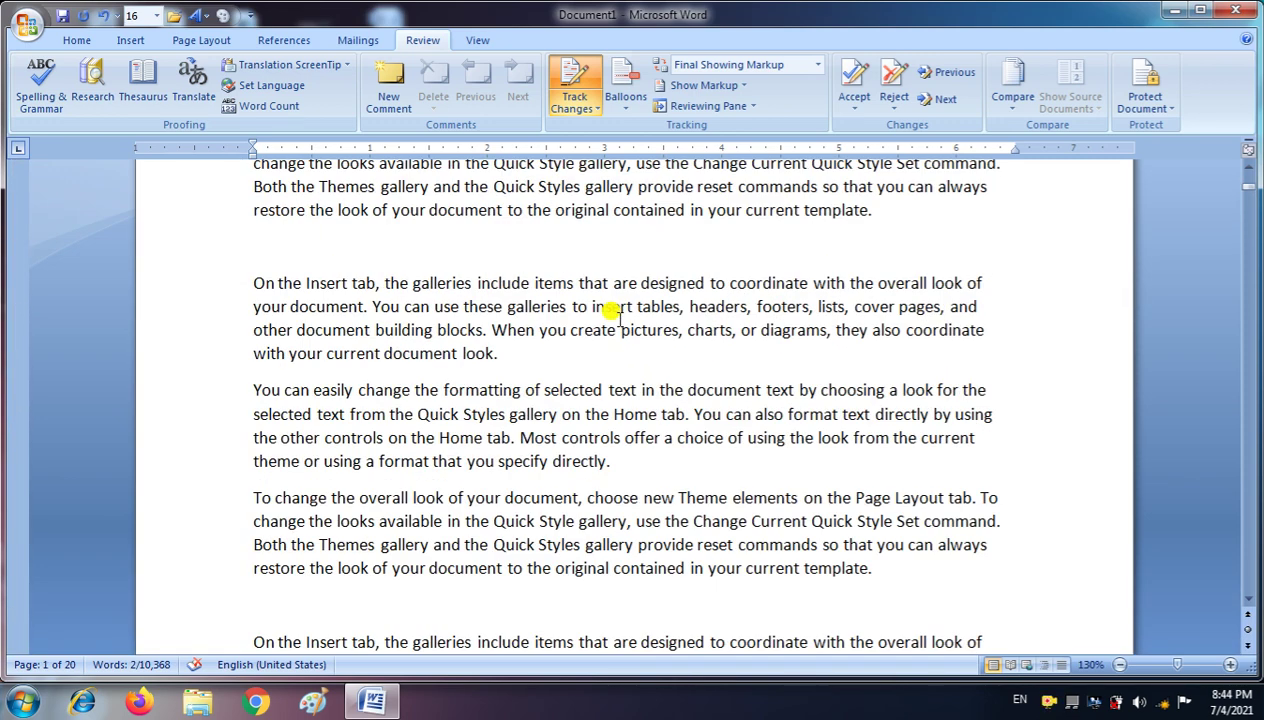
scroll(615, 313, up, 5)
scroll(606, 318, up, 3)
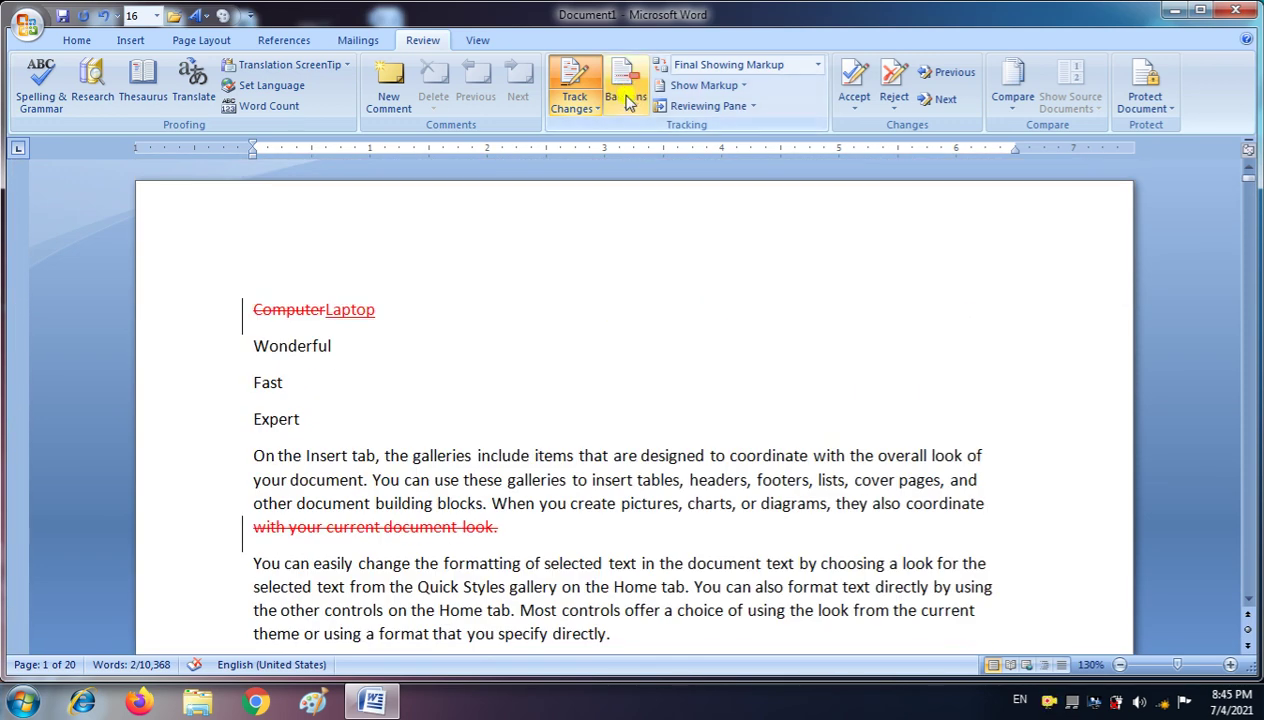
click(622, 100)
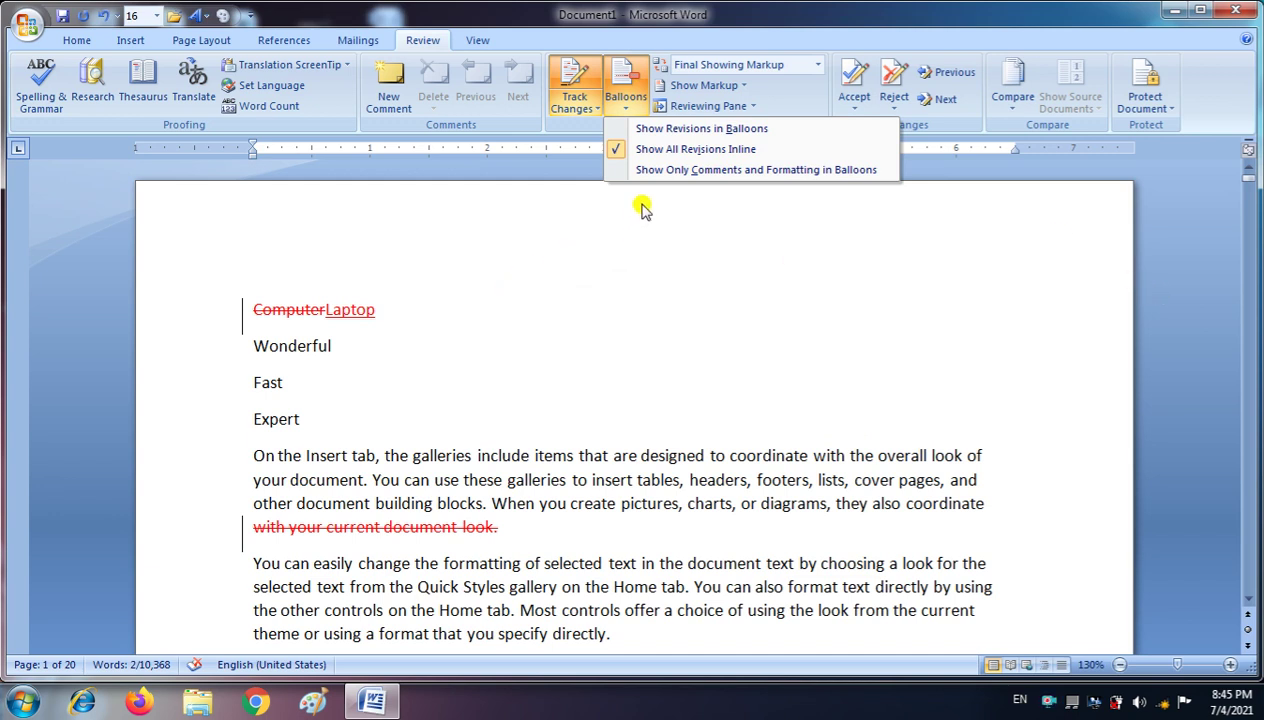
click(679, 170)
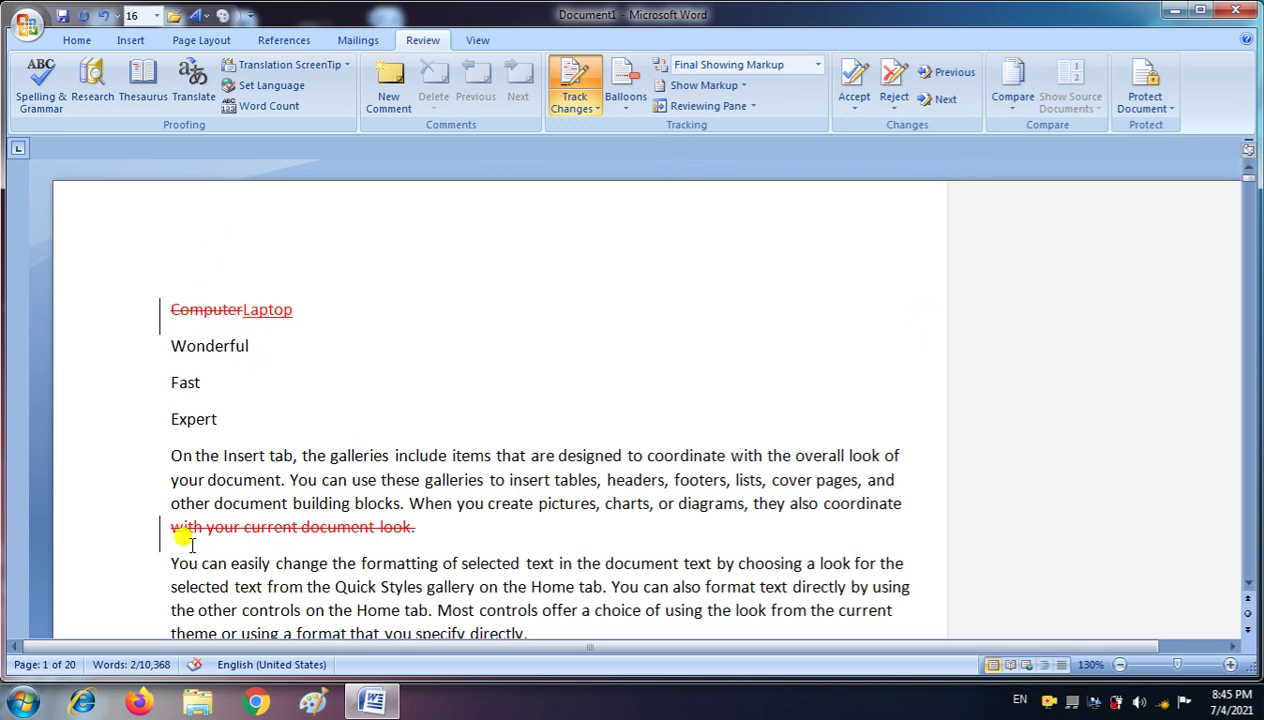
scroll(203, 358, down, 2)
scroll(324, 339, down, 4)
scroll(335, 354, down, 1)
scroll(330, 348, down, 7)
scroll(330, 345, down, 4)
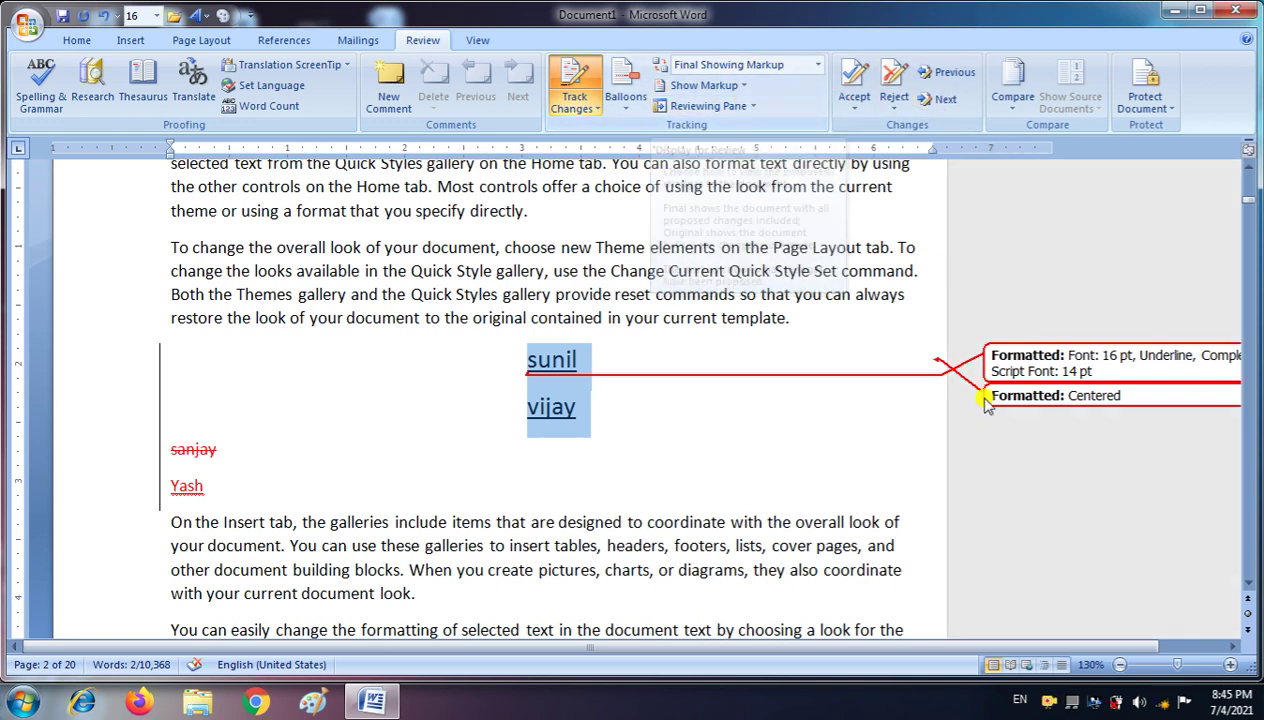
click(817, 65)
click(815, 102)
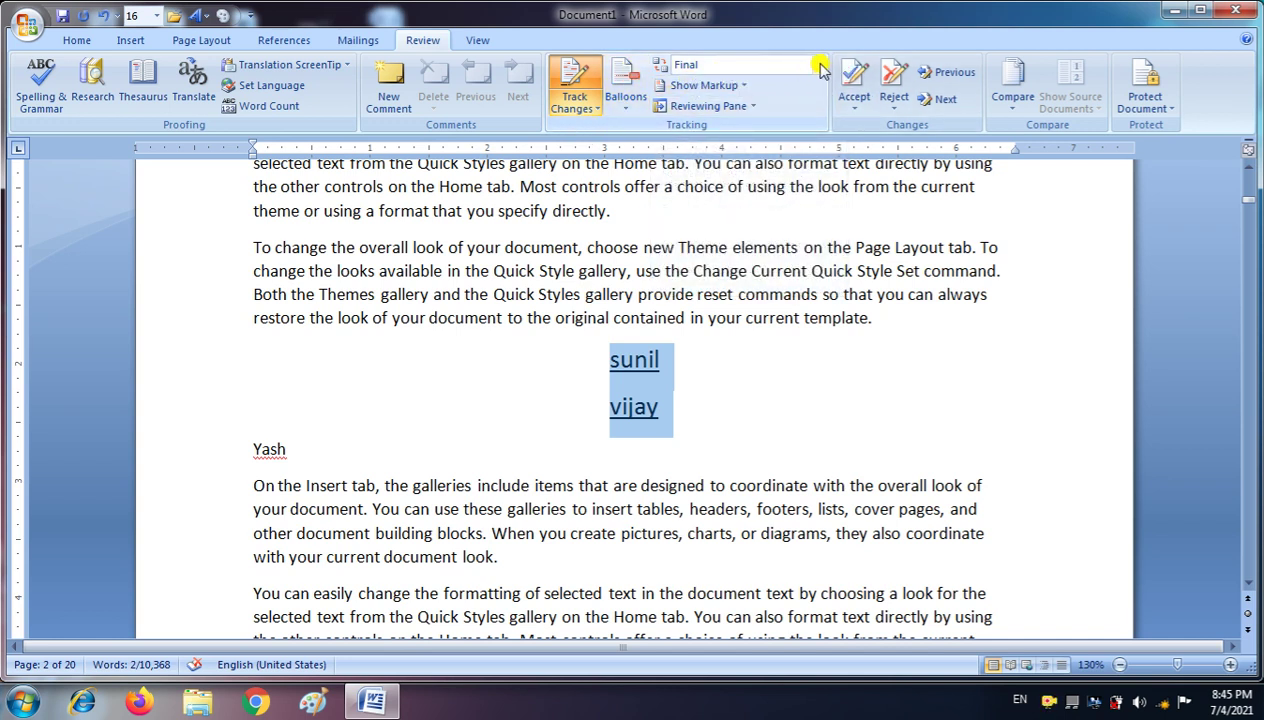
click(818, 65)
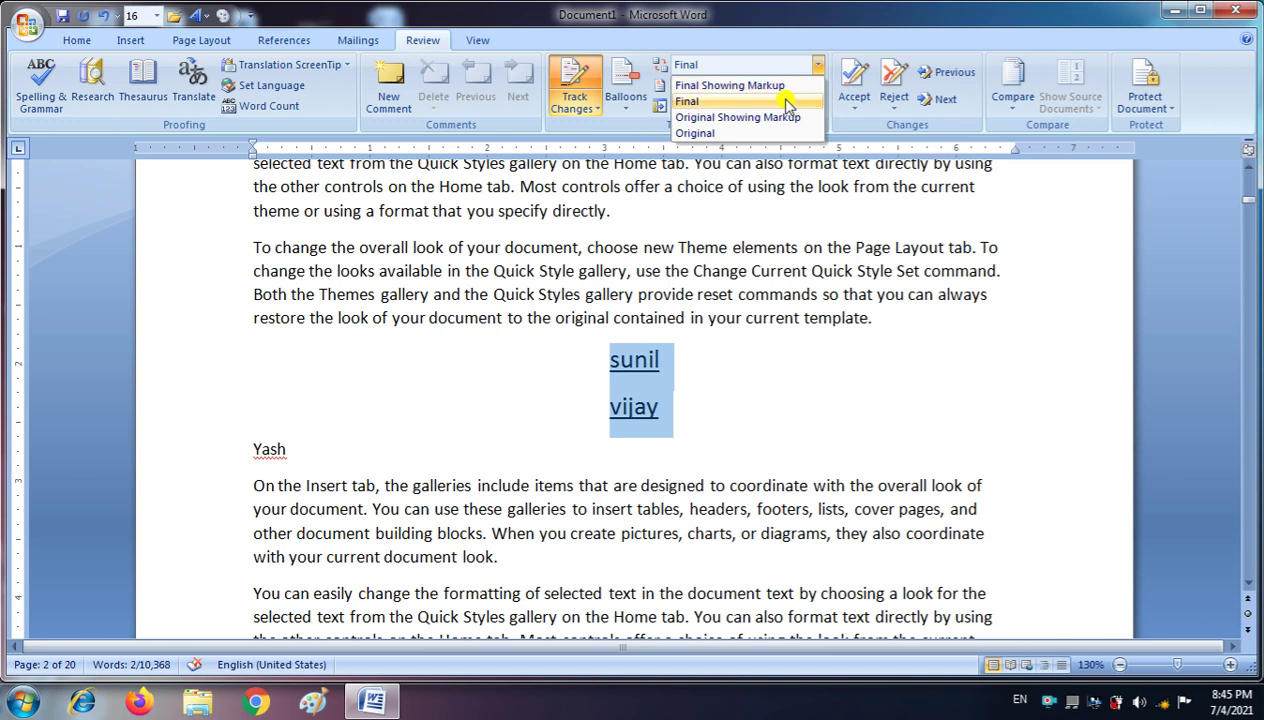
click(757, 133)
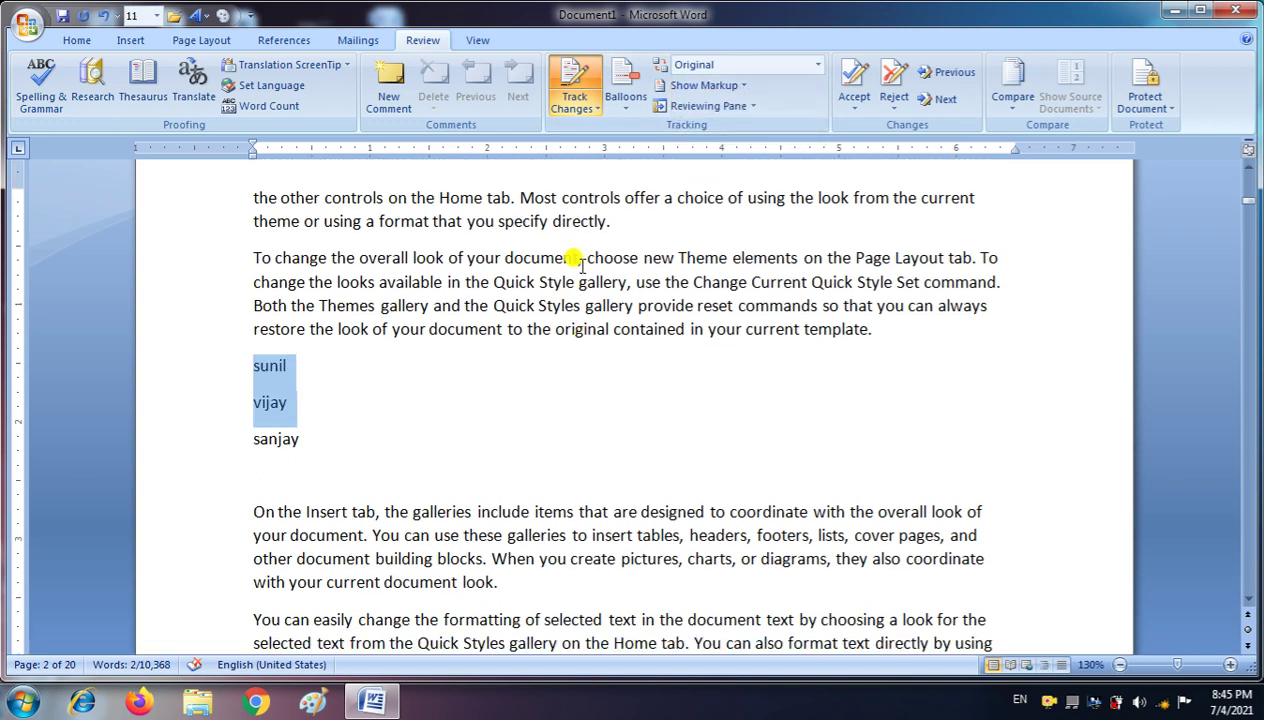
scroll(360, 433, up, 2)
scroll(358, 435, up, 8)
scroll(355, 432, up, 3)
scroll(353, 431, up, 1)
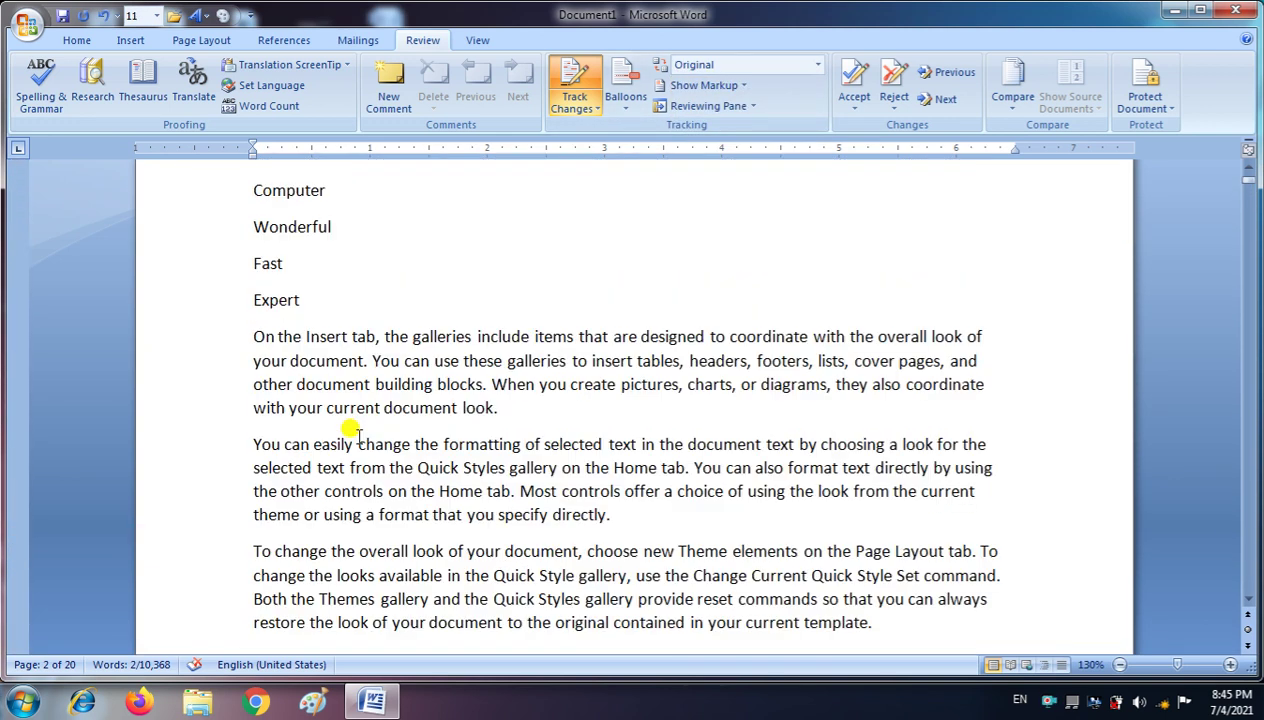
scroll(353, 431, up, 2)
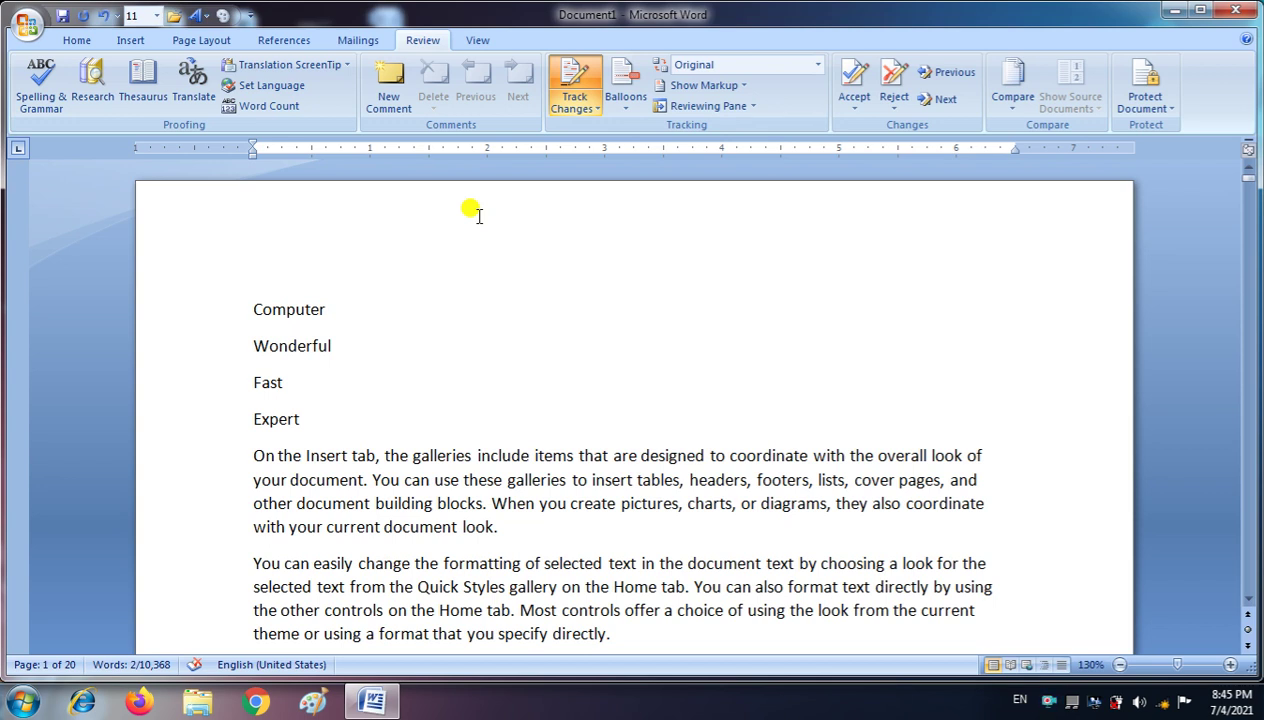
click(817, 68)
click(803, 116)
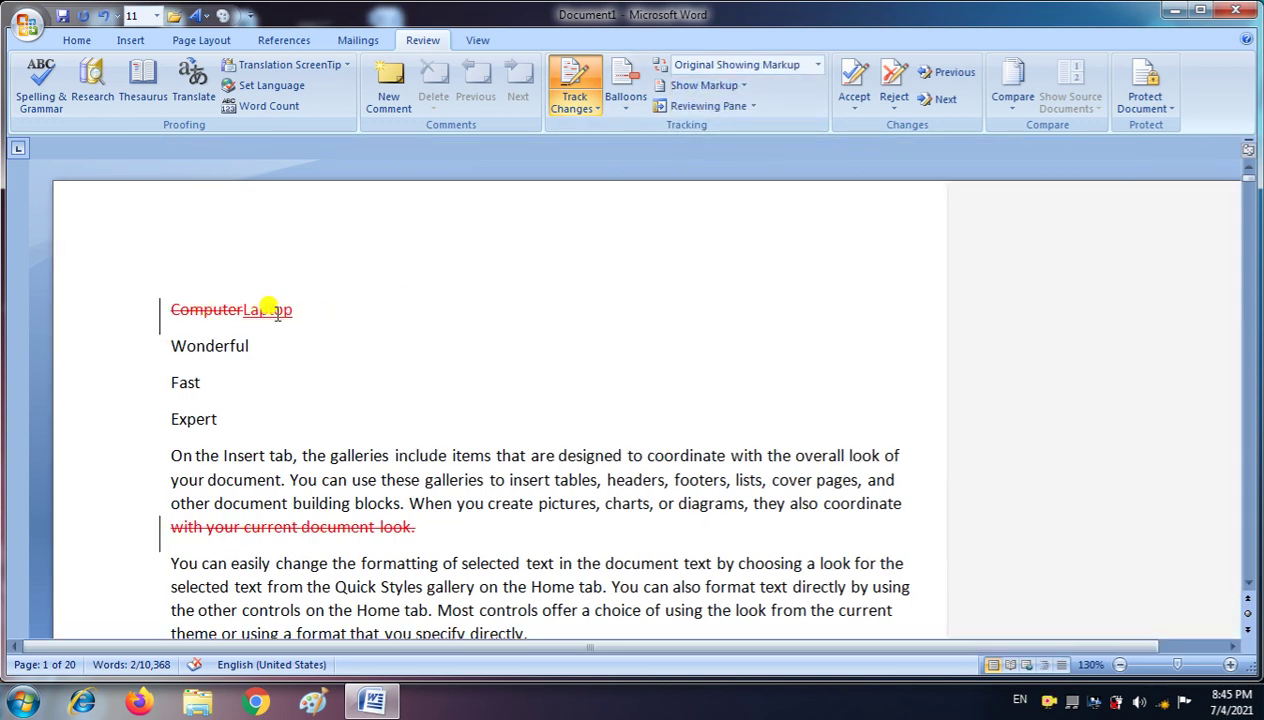
scroll(409, 516, down, 3)
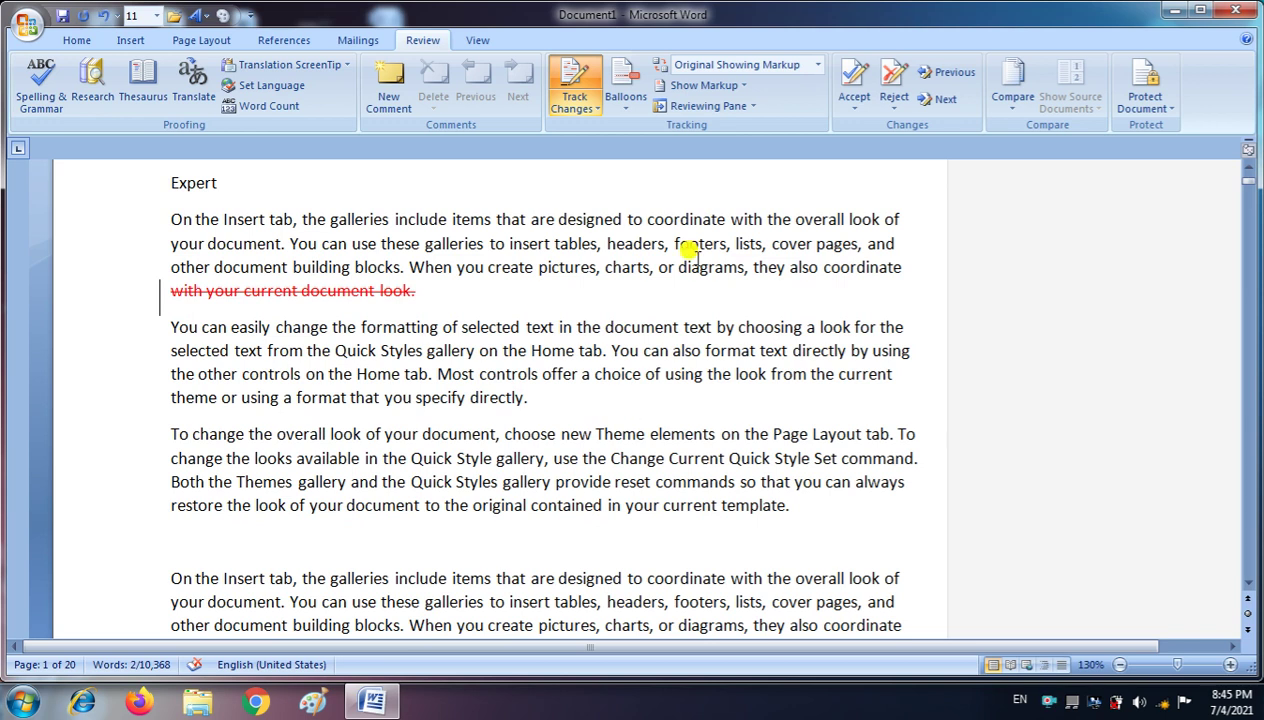
click(818, 64)
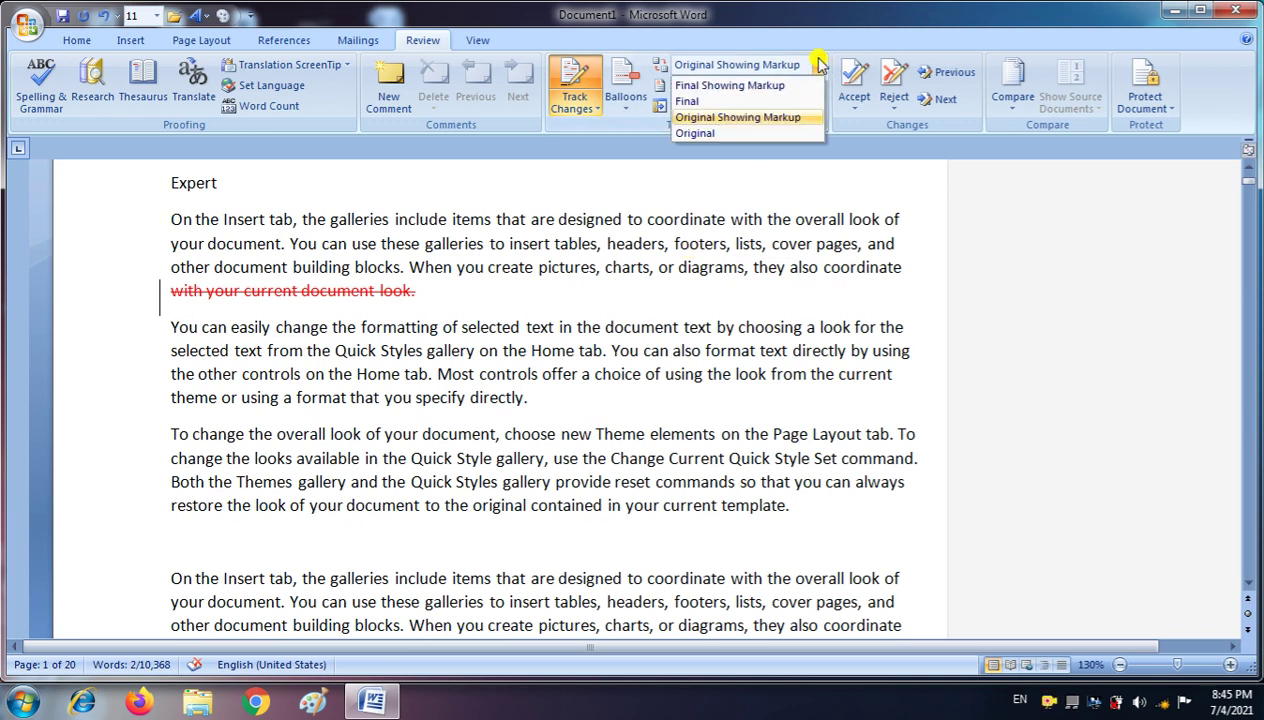
click(760, 86)
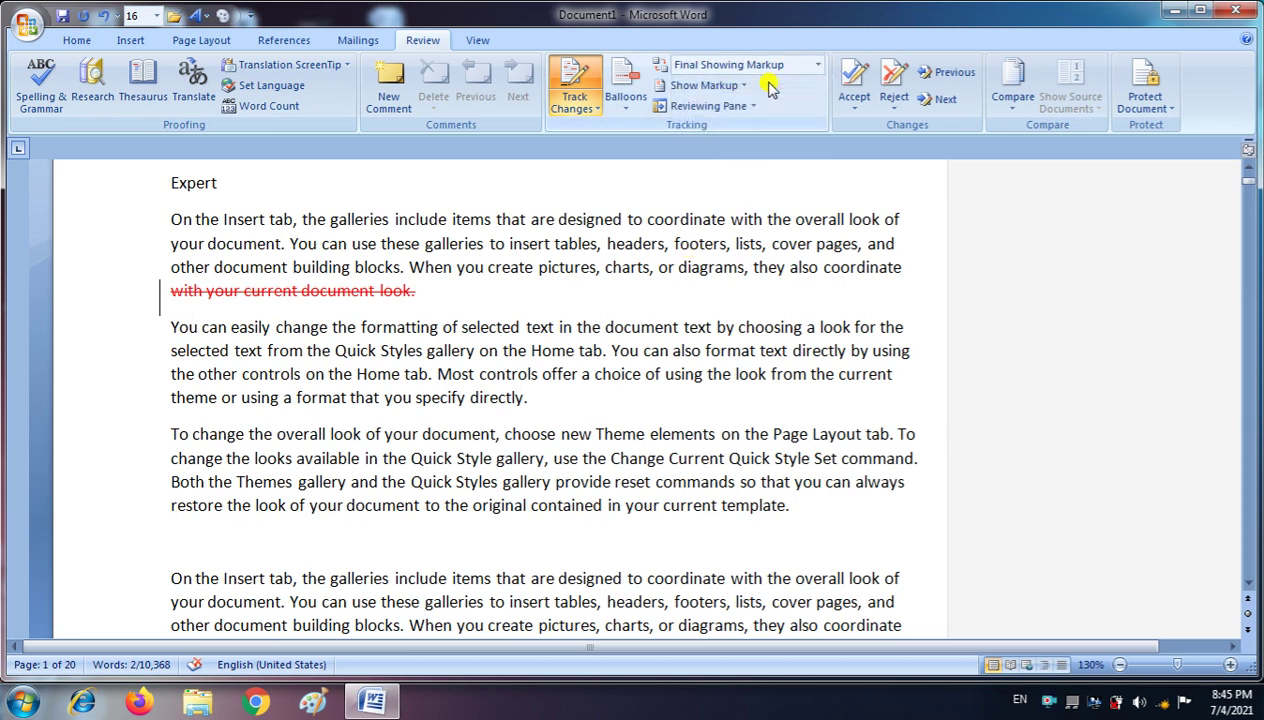
scroll(632, 494, up, 3)
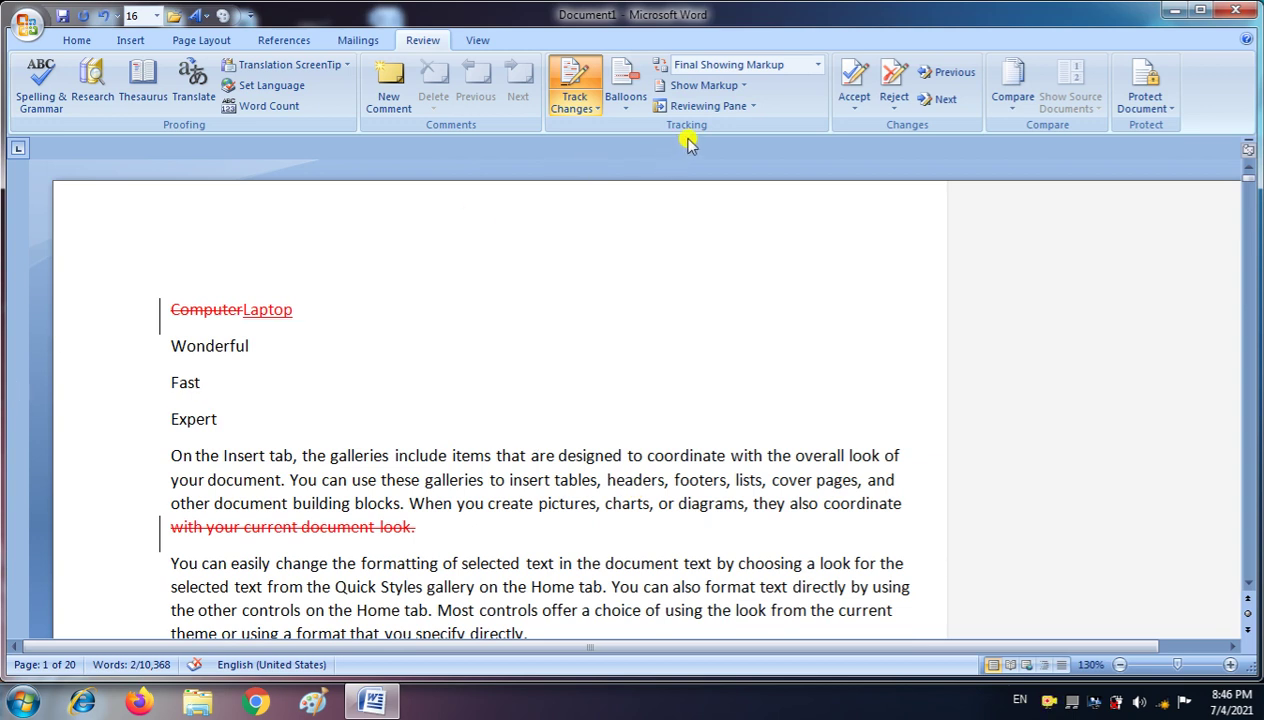
click(739, 87)
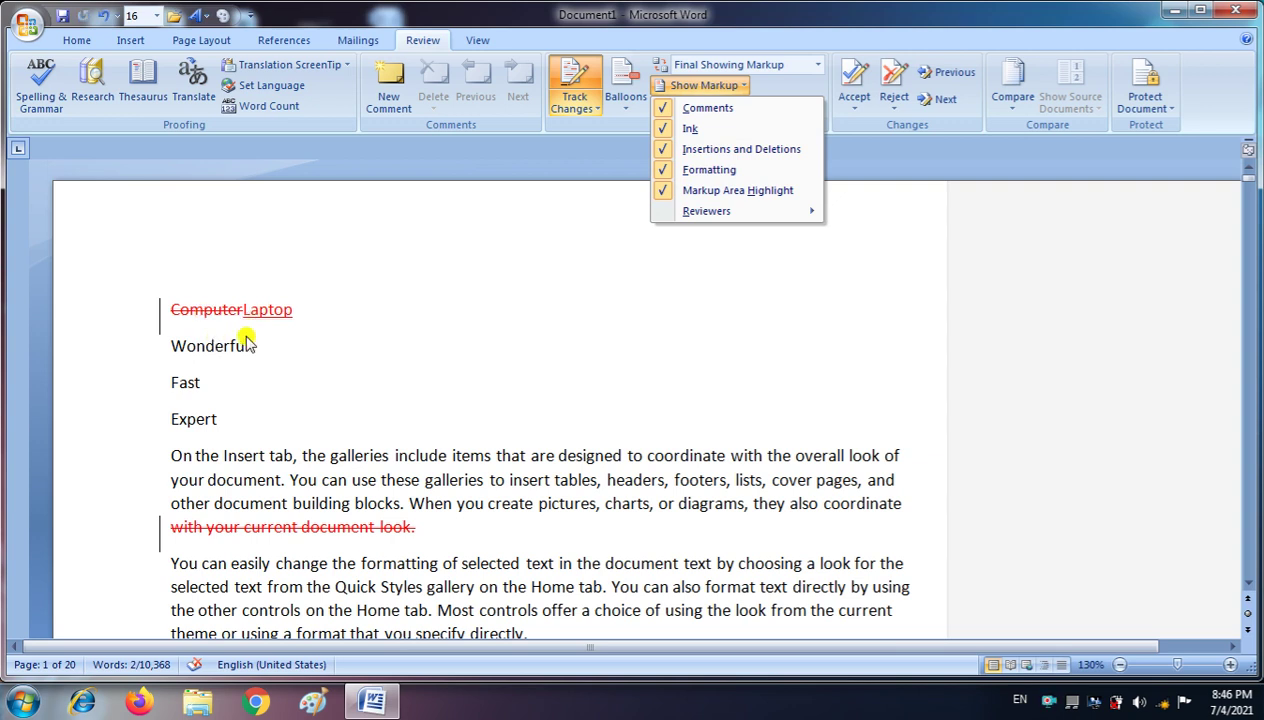
click(670, 151)
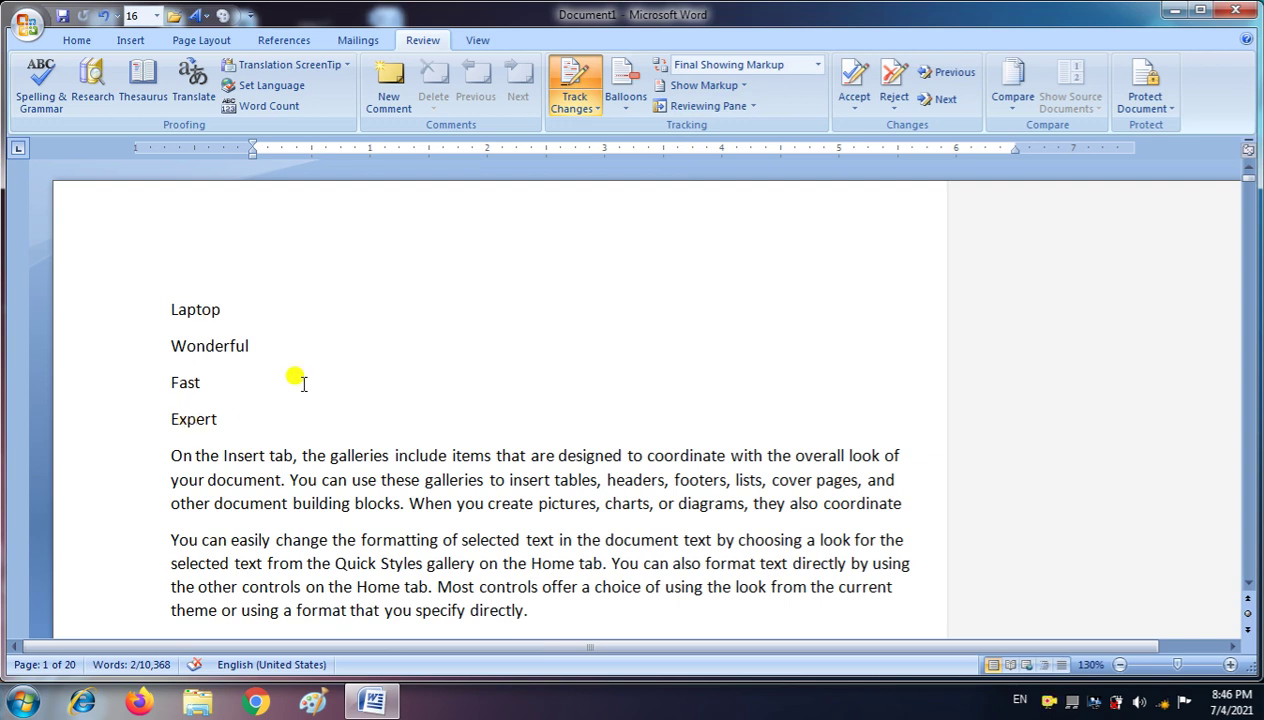
scroll(303, 383, down, 5)
scroll(655, 392, down, 2)
scroll(908, 350, down, 7)
scroll(985, 440, down, 4)
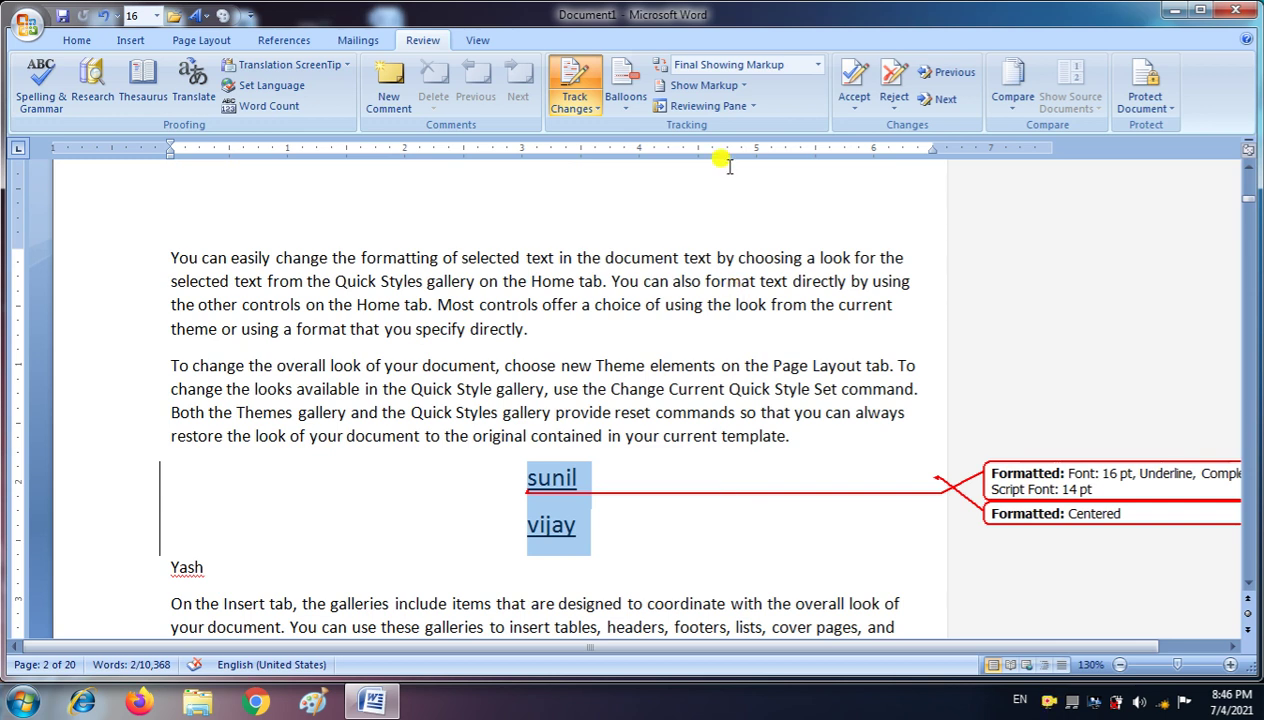
click(740, 88)
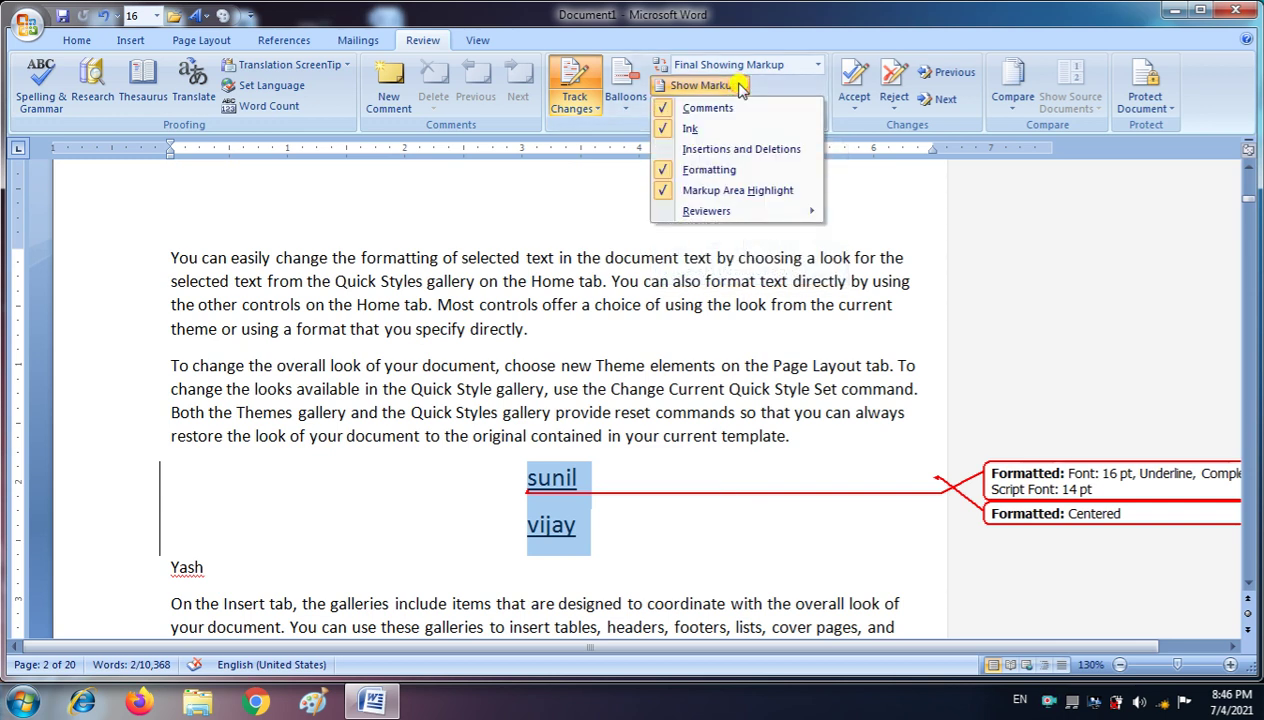
click(721, 150)
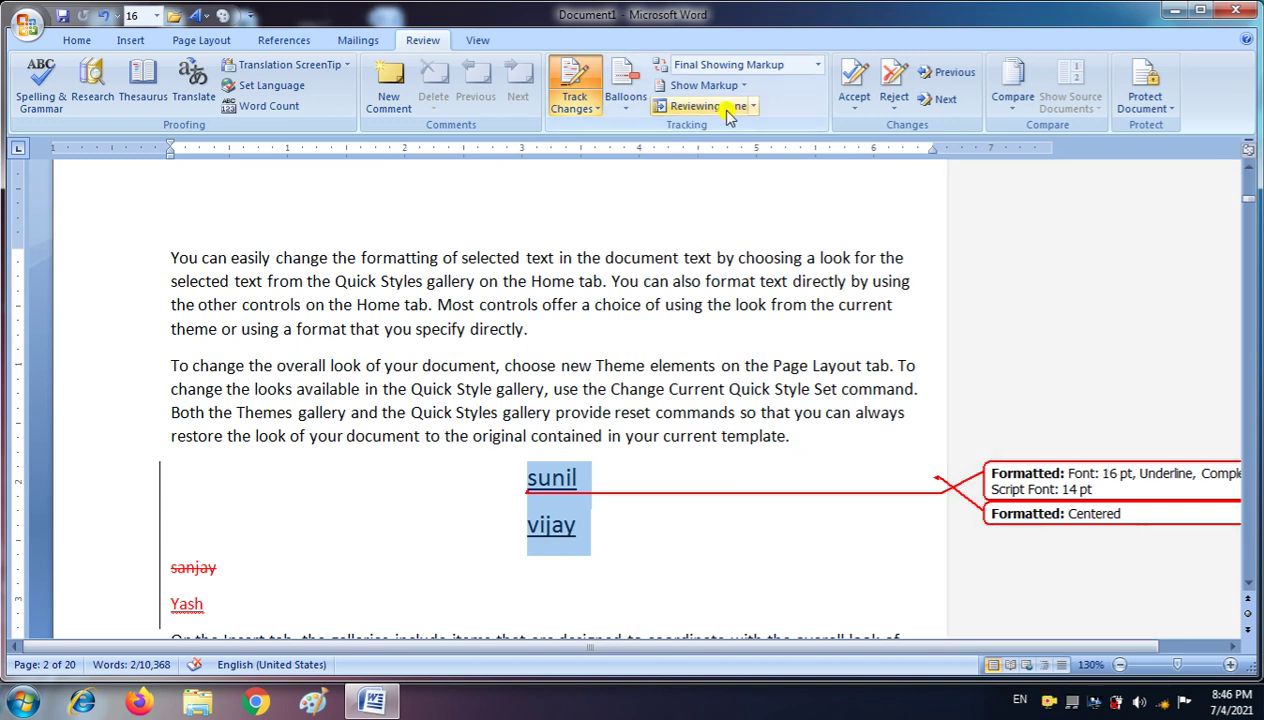
scroll(768, 145, up, 5)
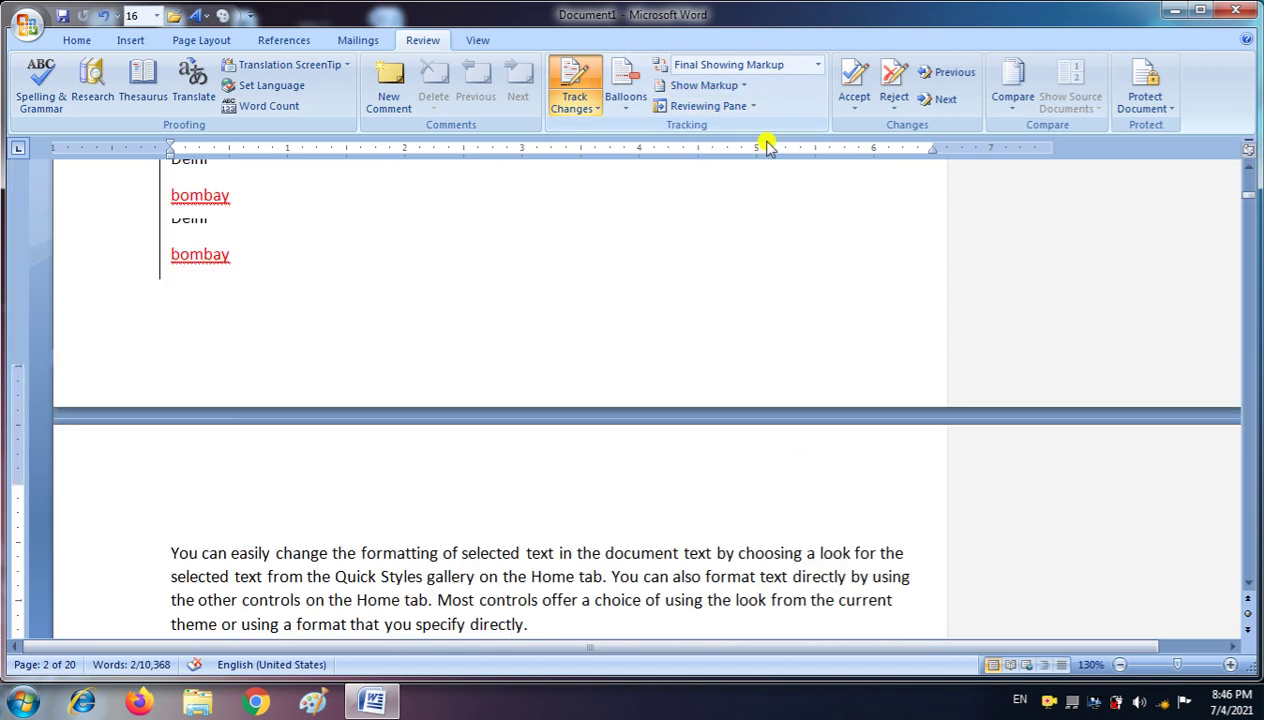
click(735, 88)
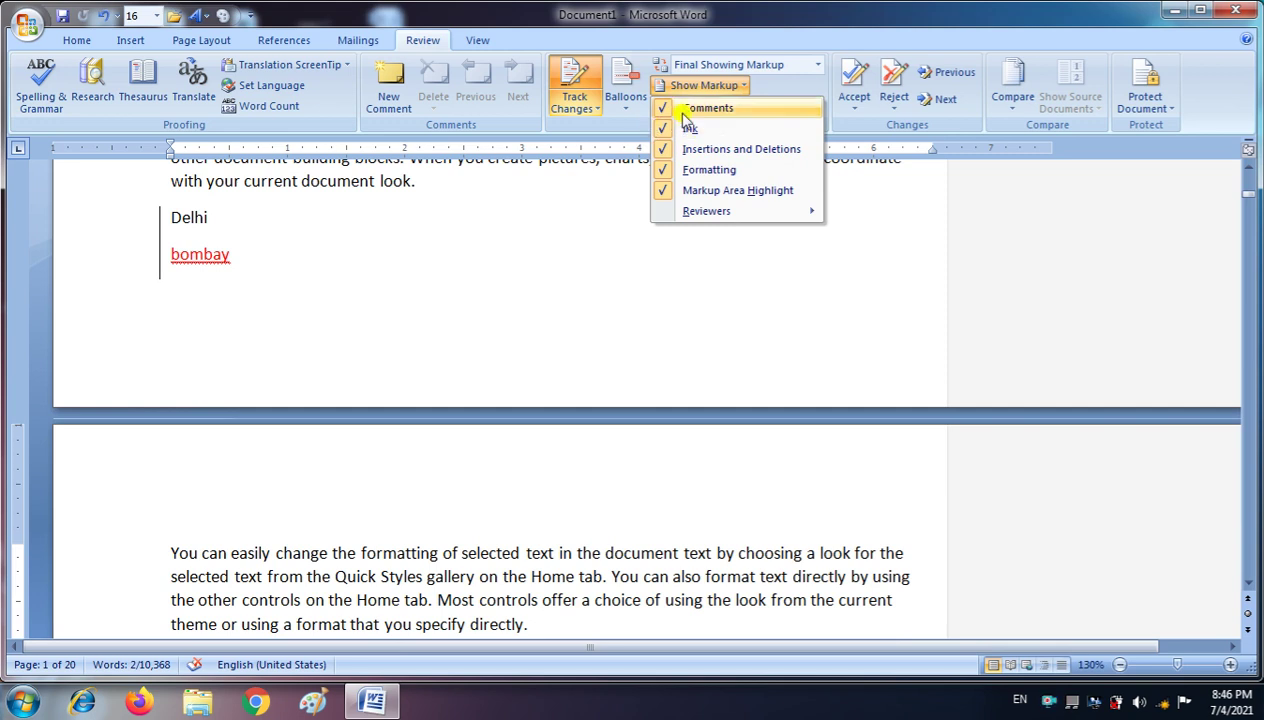
click(462, 264)
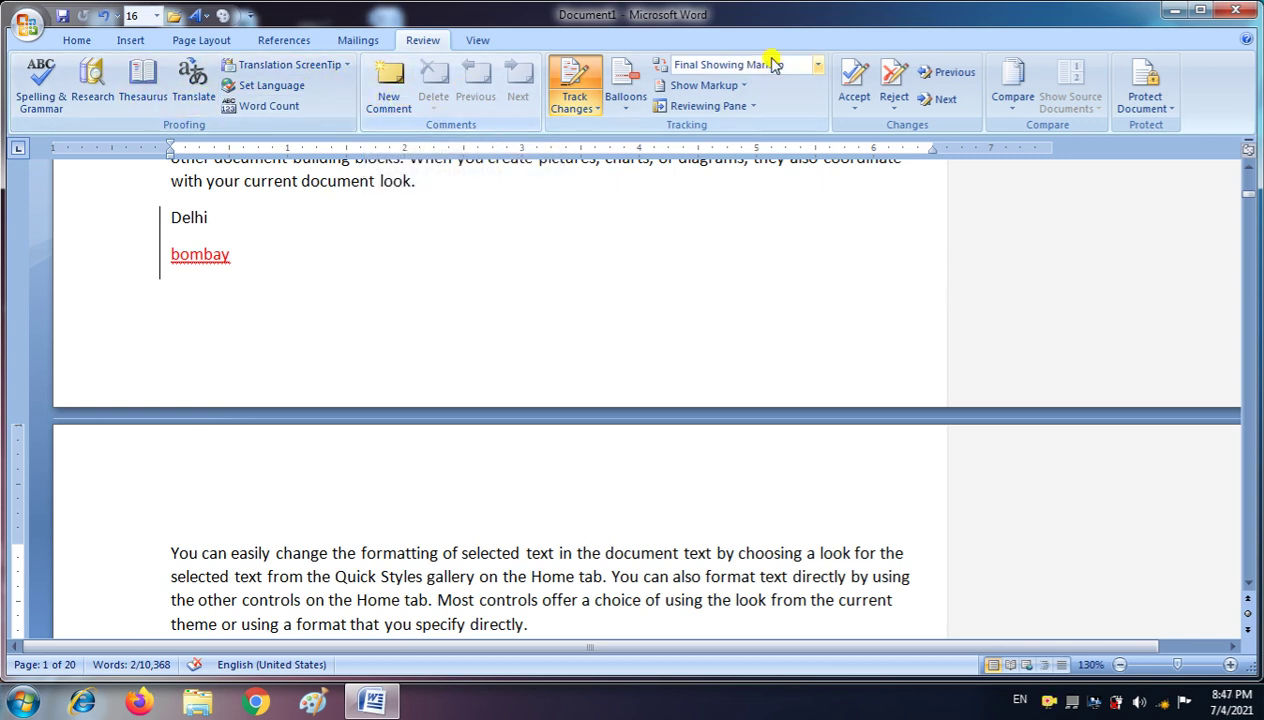
Step: Uncheck Formatting under Show Markup, then check it again to restore the balloons
click(744, 89)
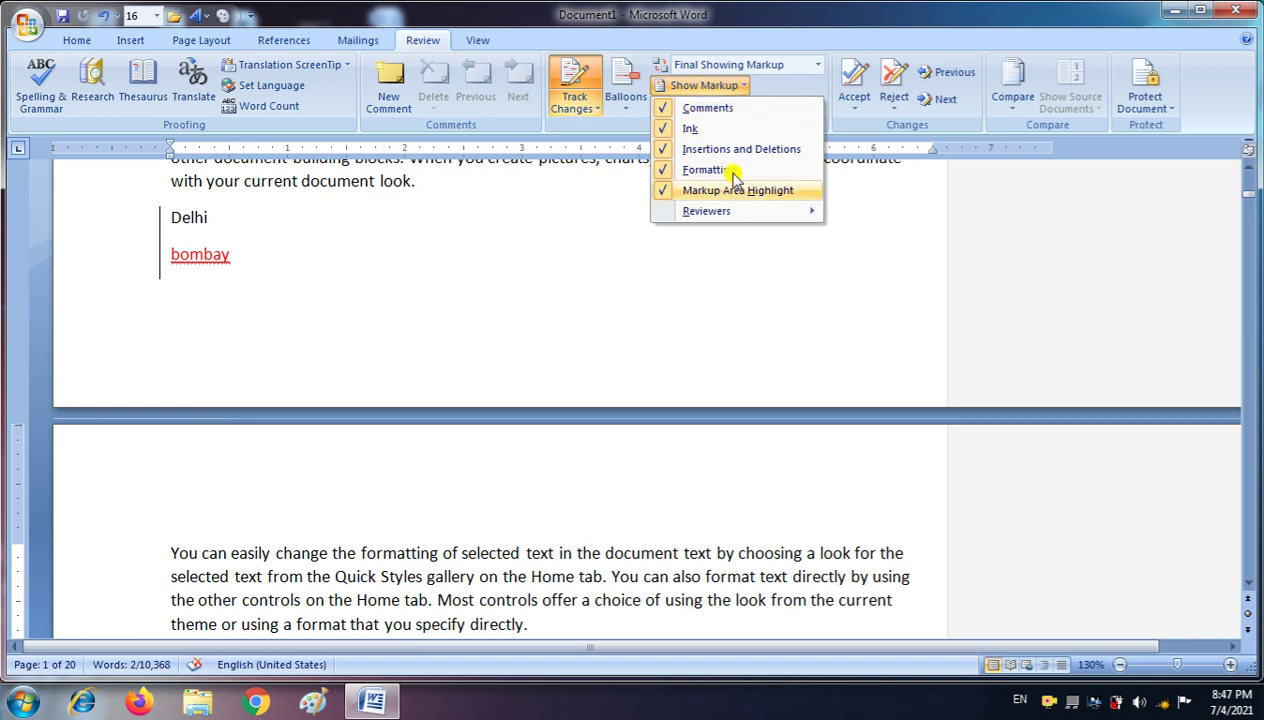
click(726, 418)
scroll(727, 425, up, 5)
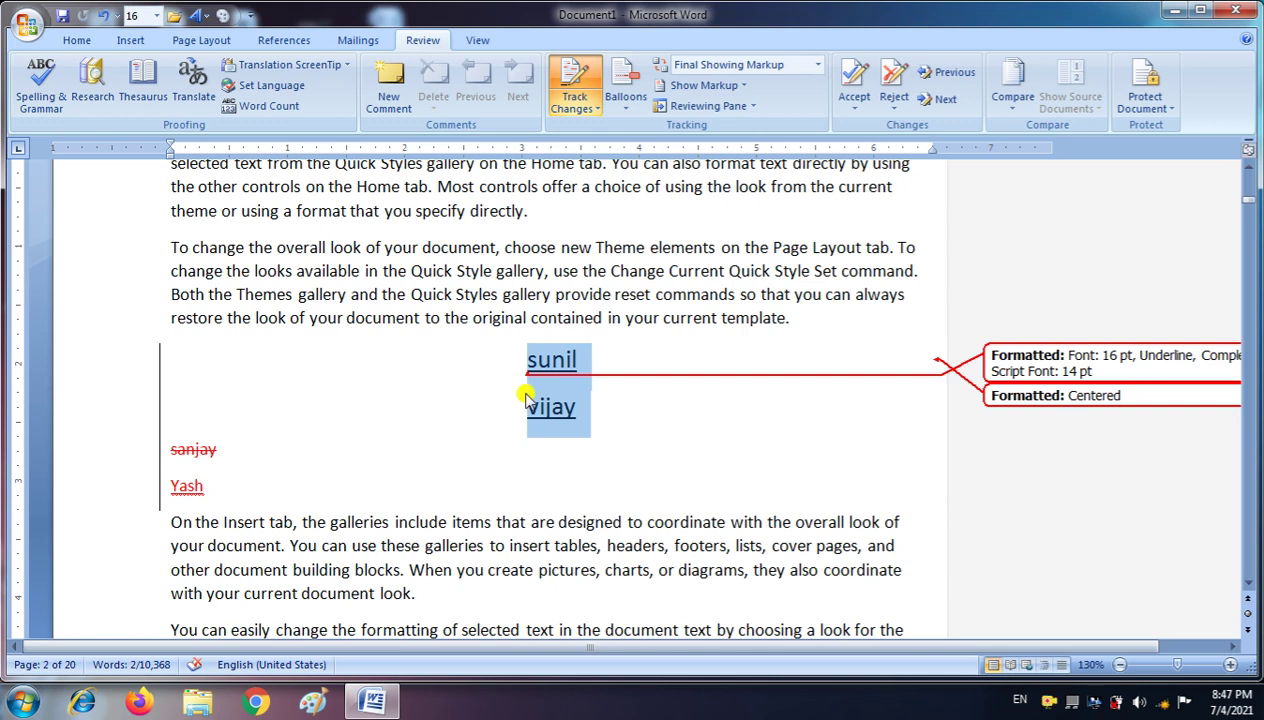
click(735, 88)
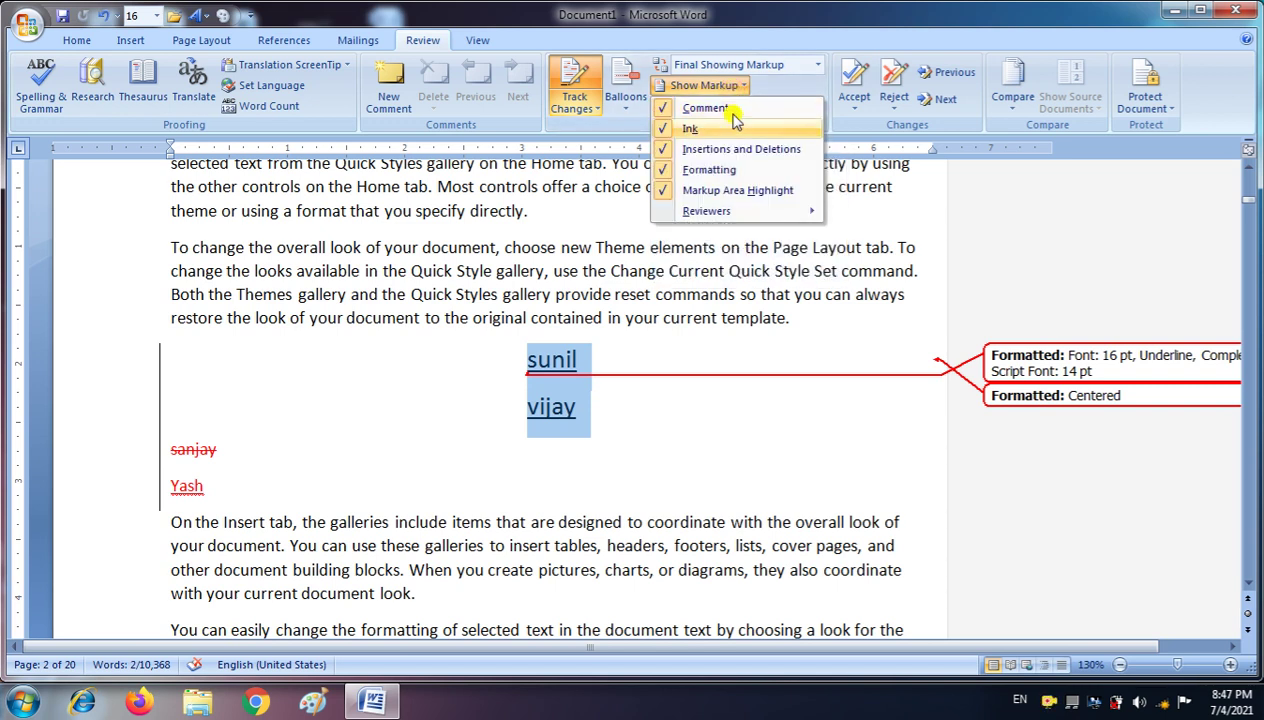
click(710, 170)
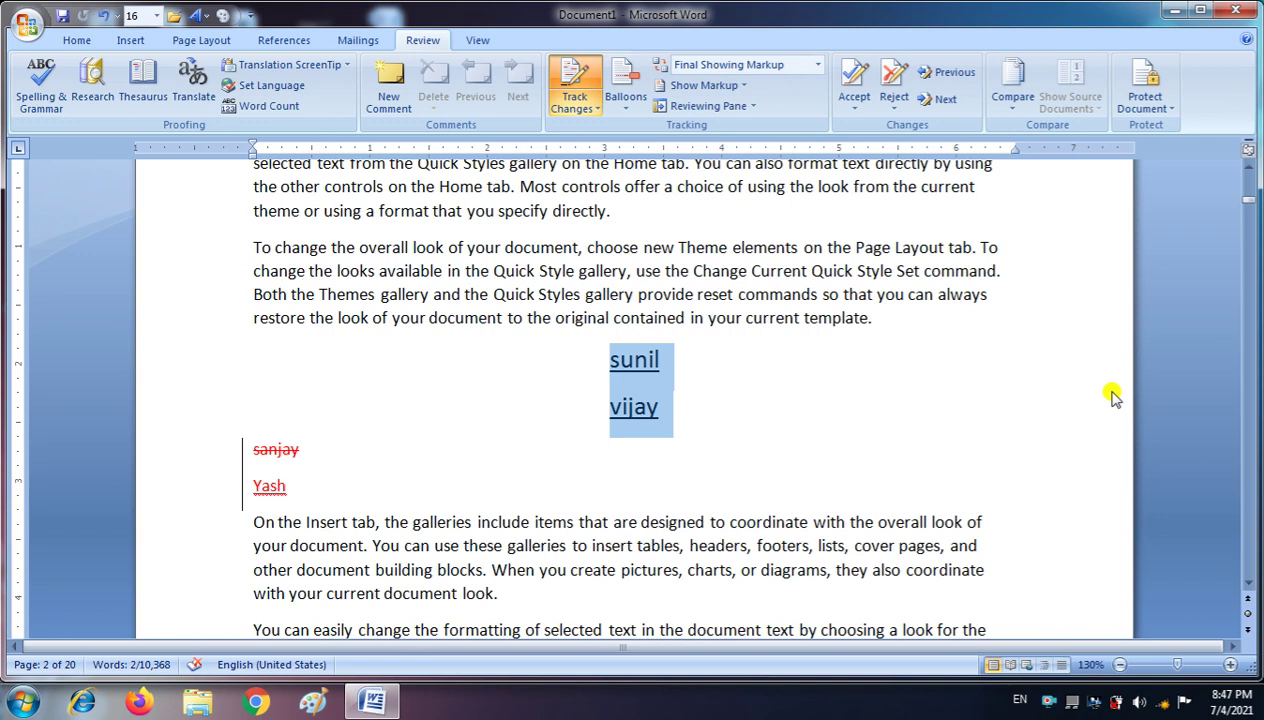
click(735, 90)
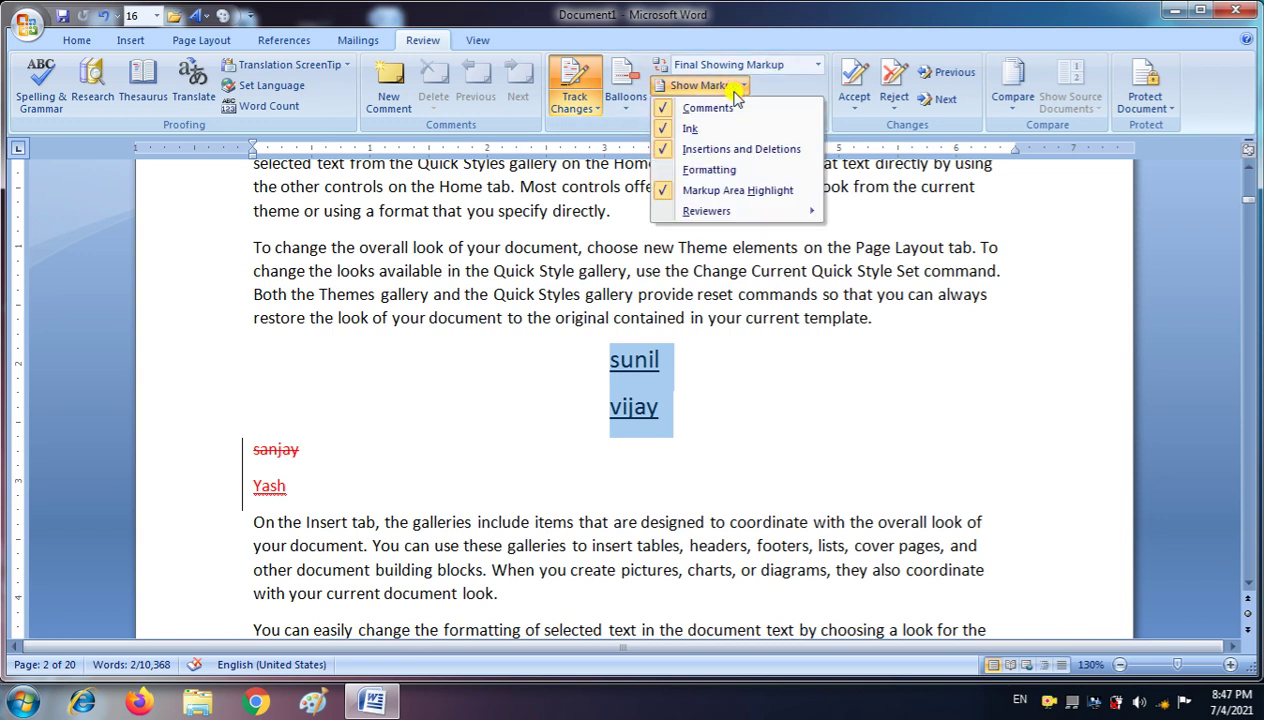
click(725, 168)
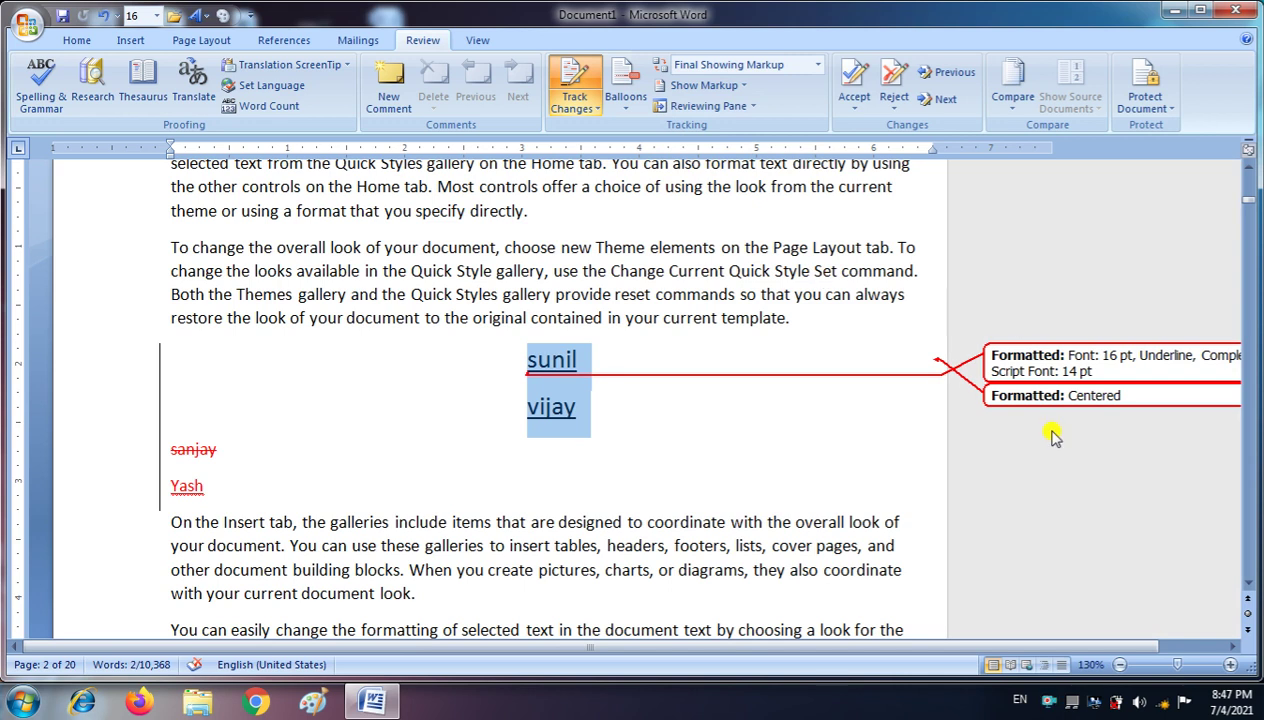
Step: Open the Reviewing Pane and jump to the Computer, bombay and Centered revisions
click(737, 103)
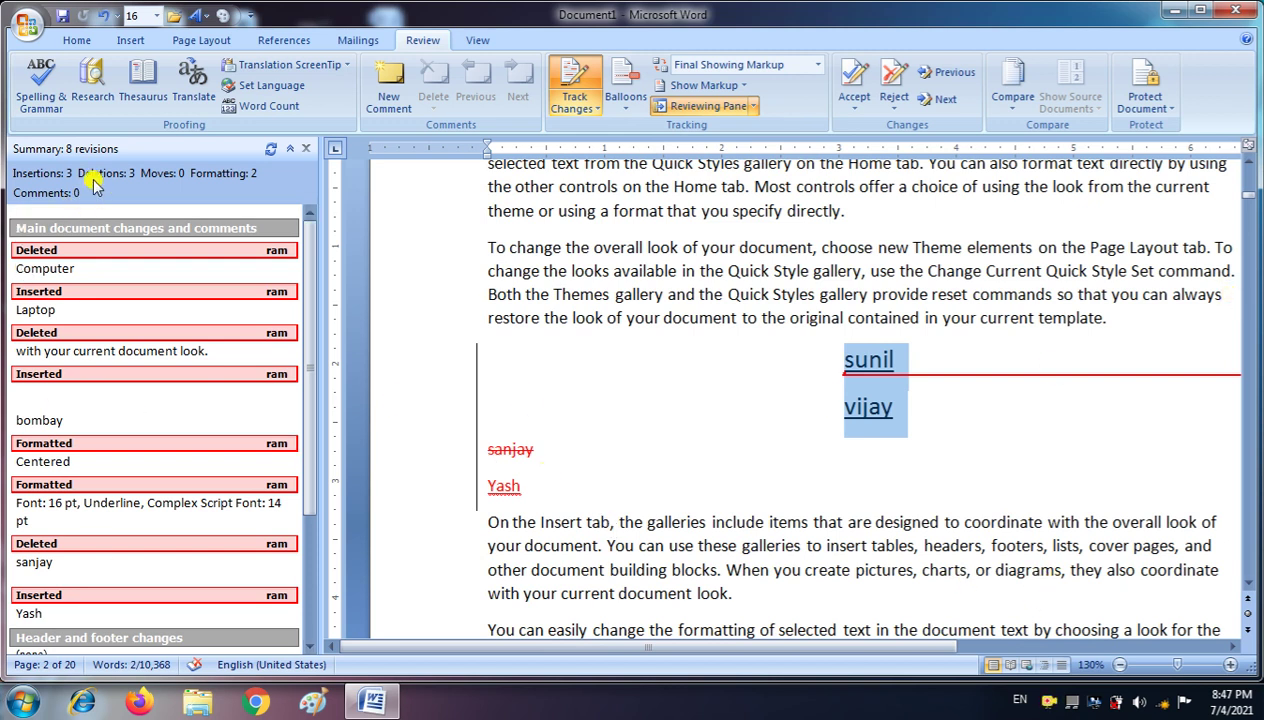
click(38, 257)
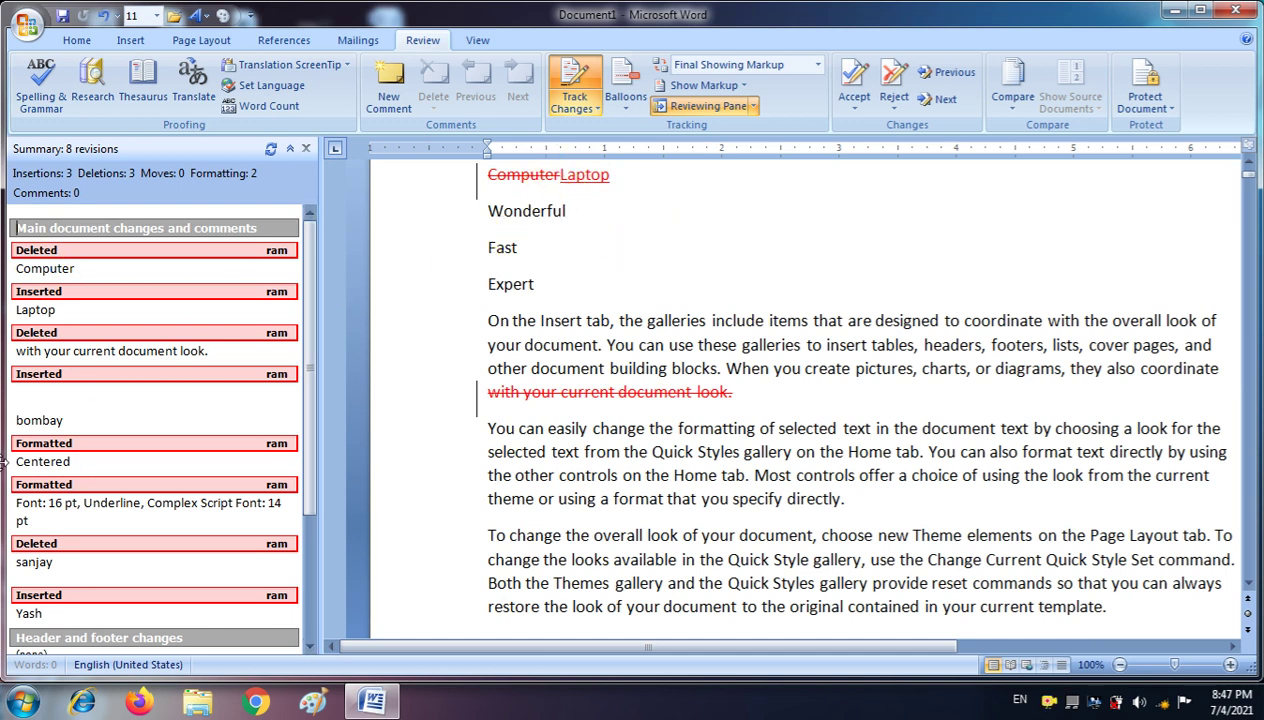
click(28, 418)
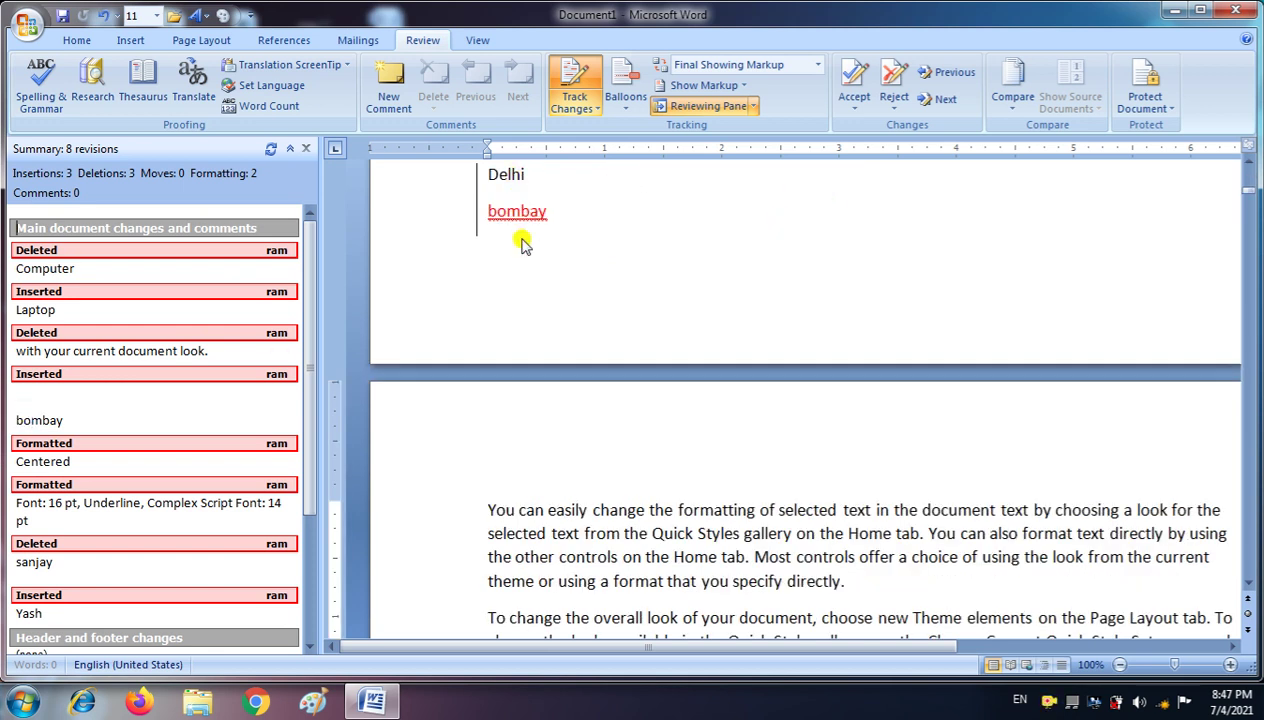
click(30, 462)
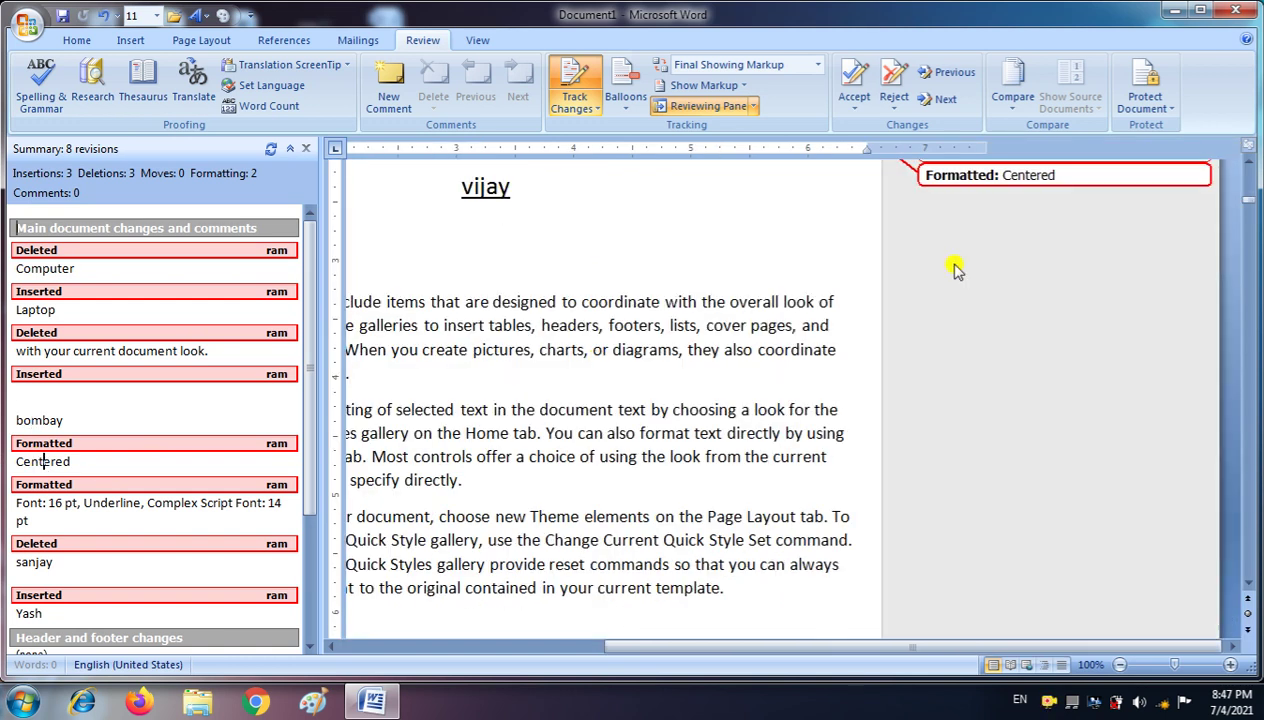
Step: Jump to the deleted sanjay revision and dock the pane horizontally at the bottom
scroll(919, 202, up, 1)
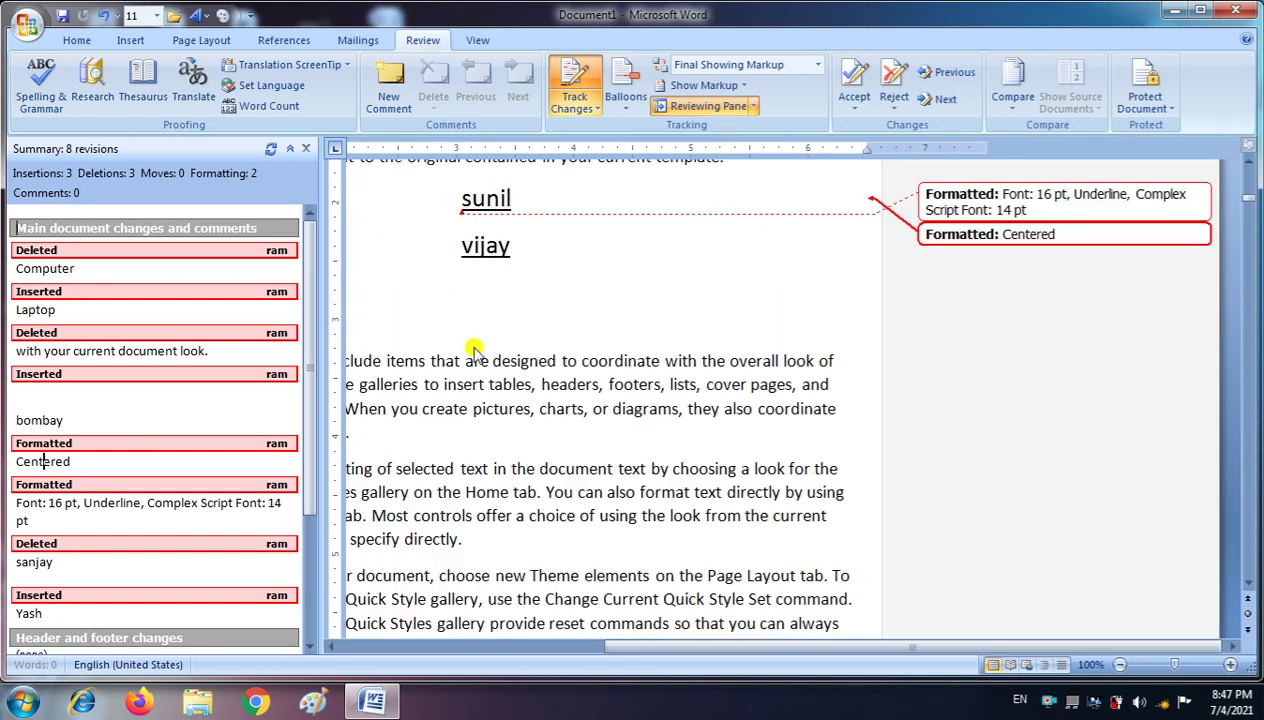
click(44, 561)
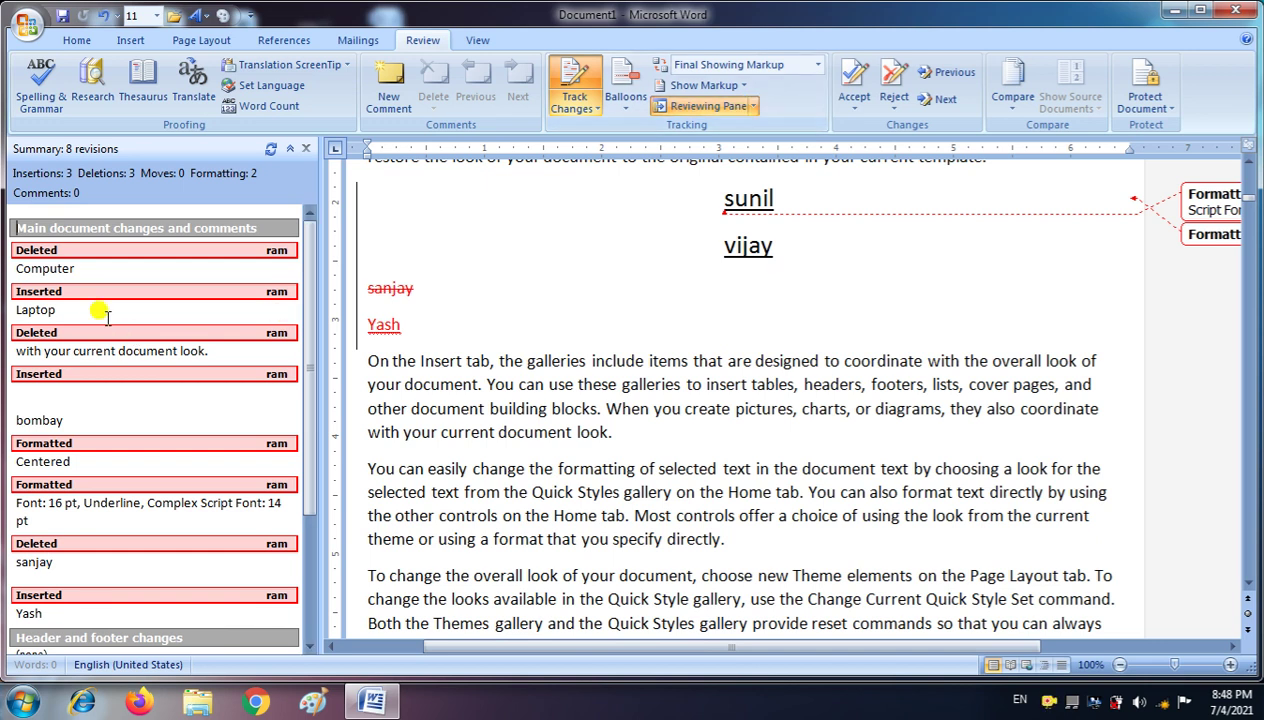
click(753, 106)
click(763, 148)
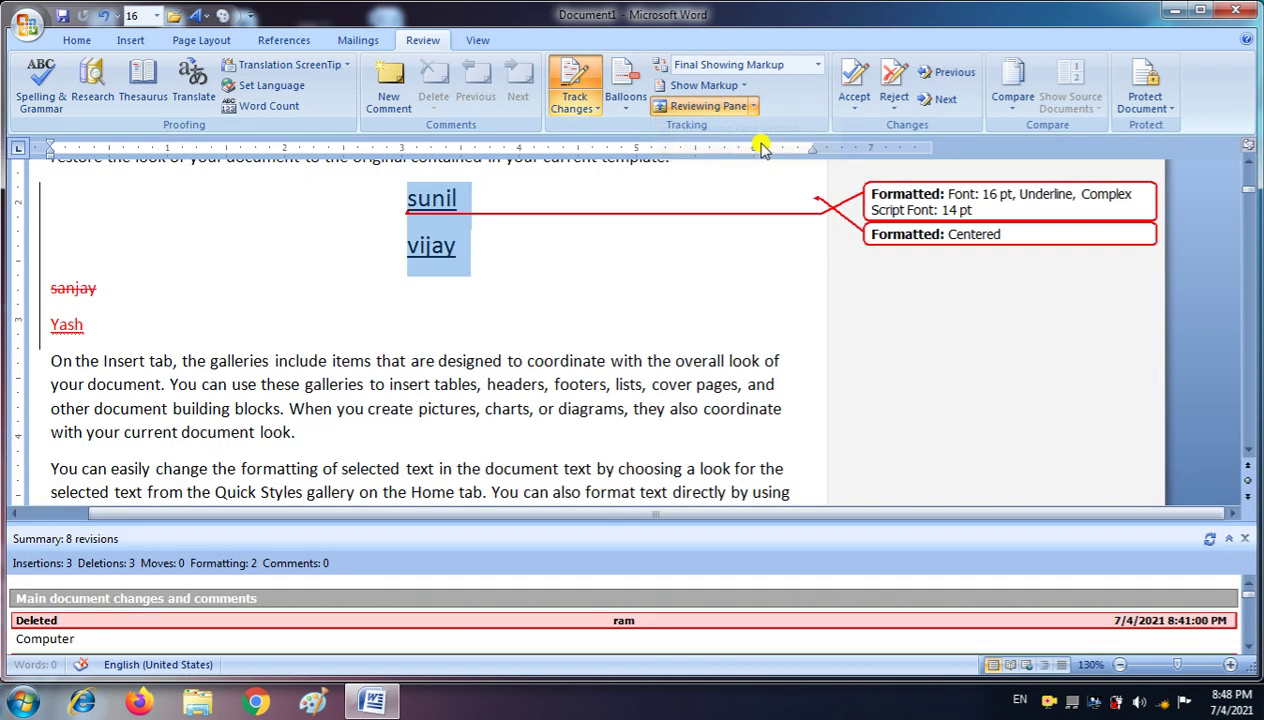
Step: Jump to the first revision, the deleted Computer, from the horizontal pane
click(519, 630)
scroll(515, 627, down, 3)
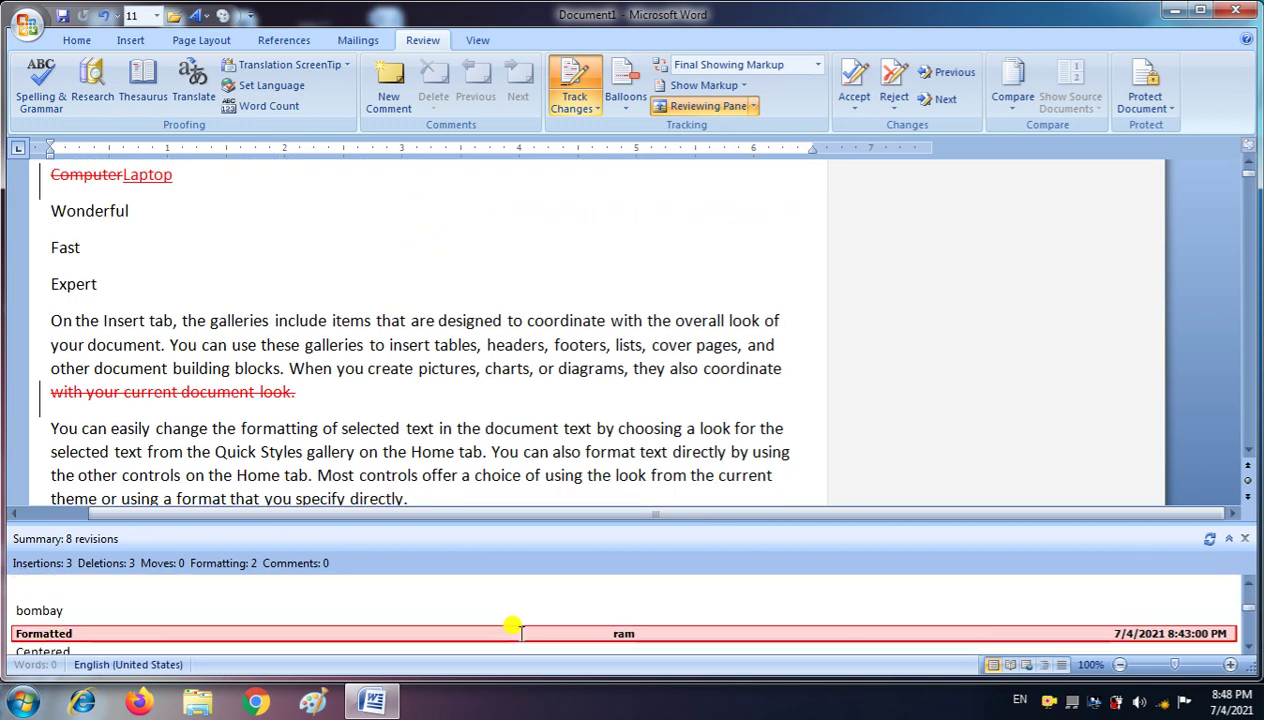
scroll(400, 628, down, 2)
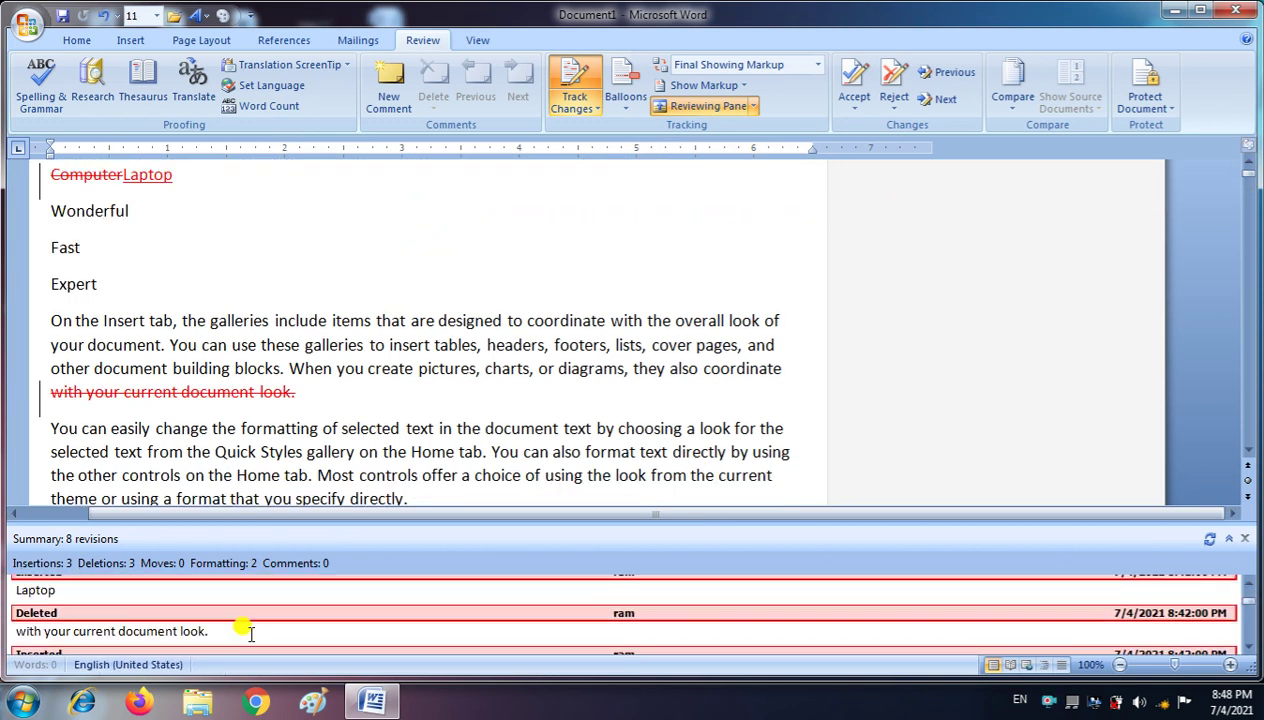
scroll(248, 630, up, 3)
scroll(246, 629, up, 3)
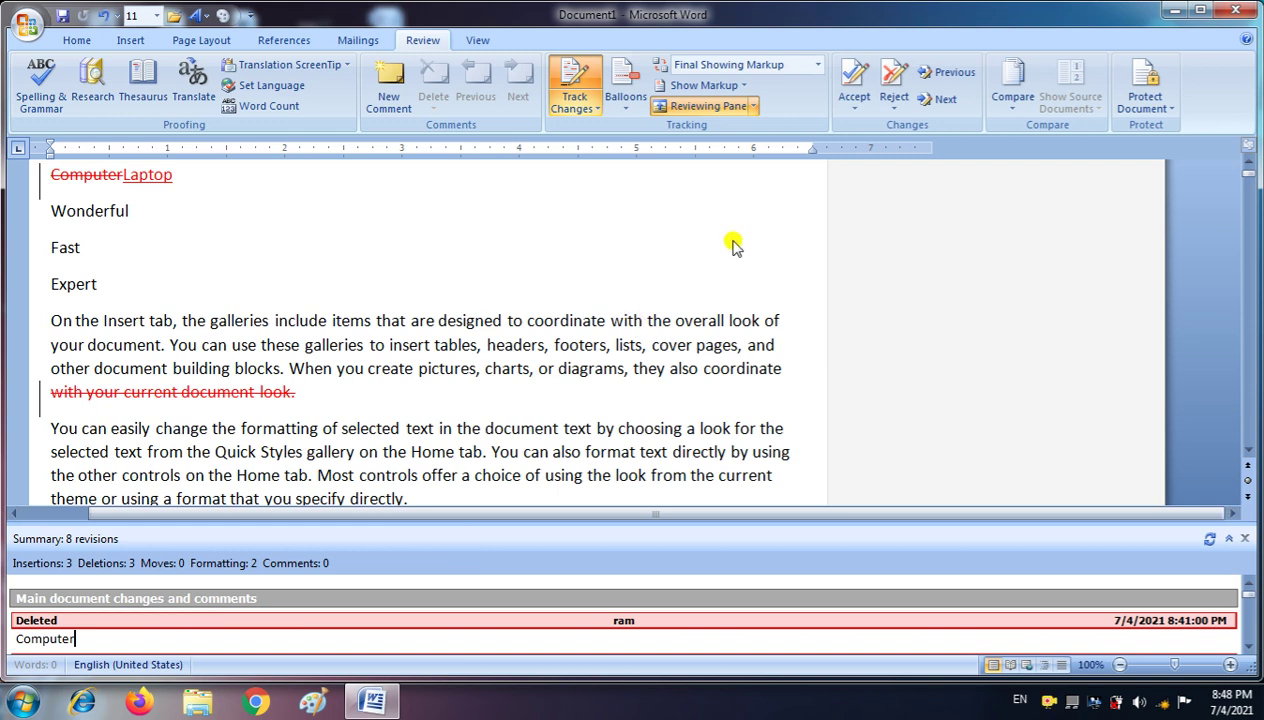
Step: Switch the Reviewing Pane back to vertical, then close it
click(754, 106)
click(760, 127)
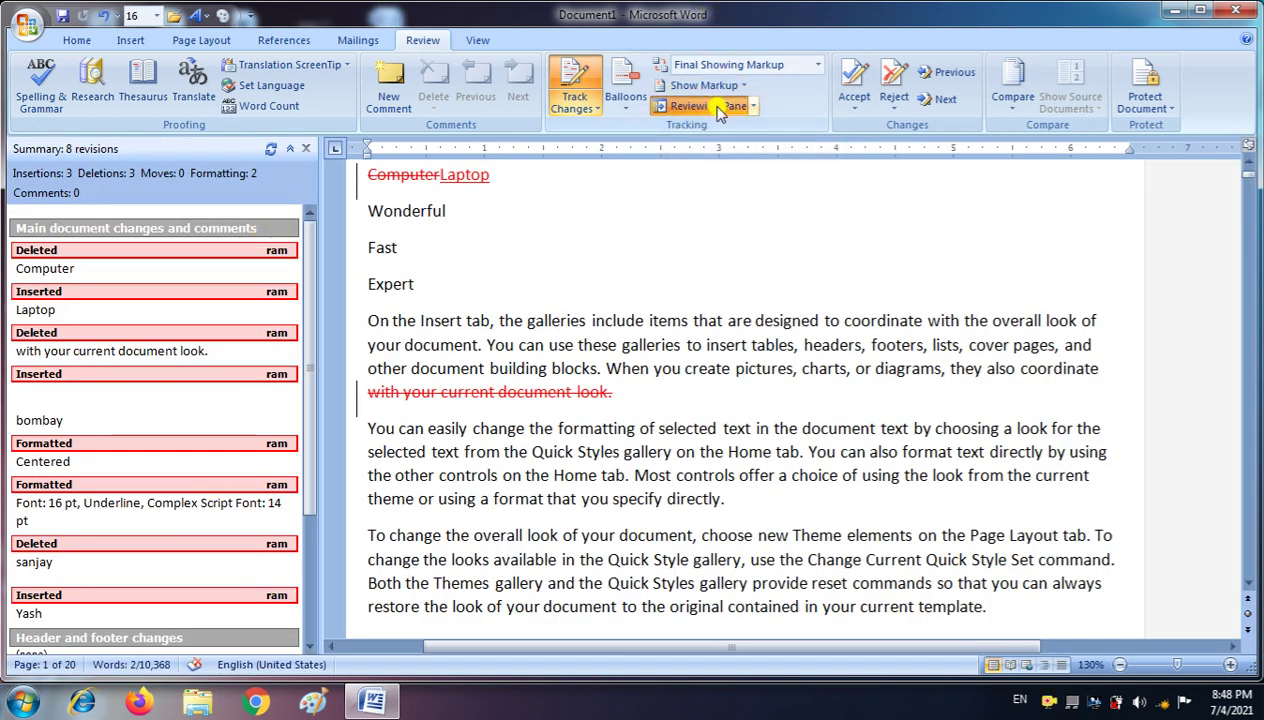
click(707, 107)
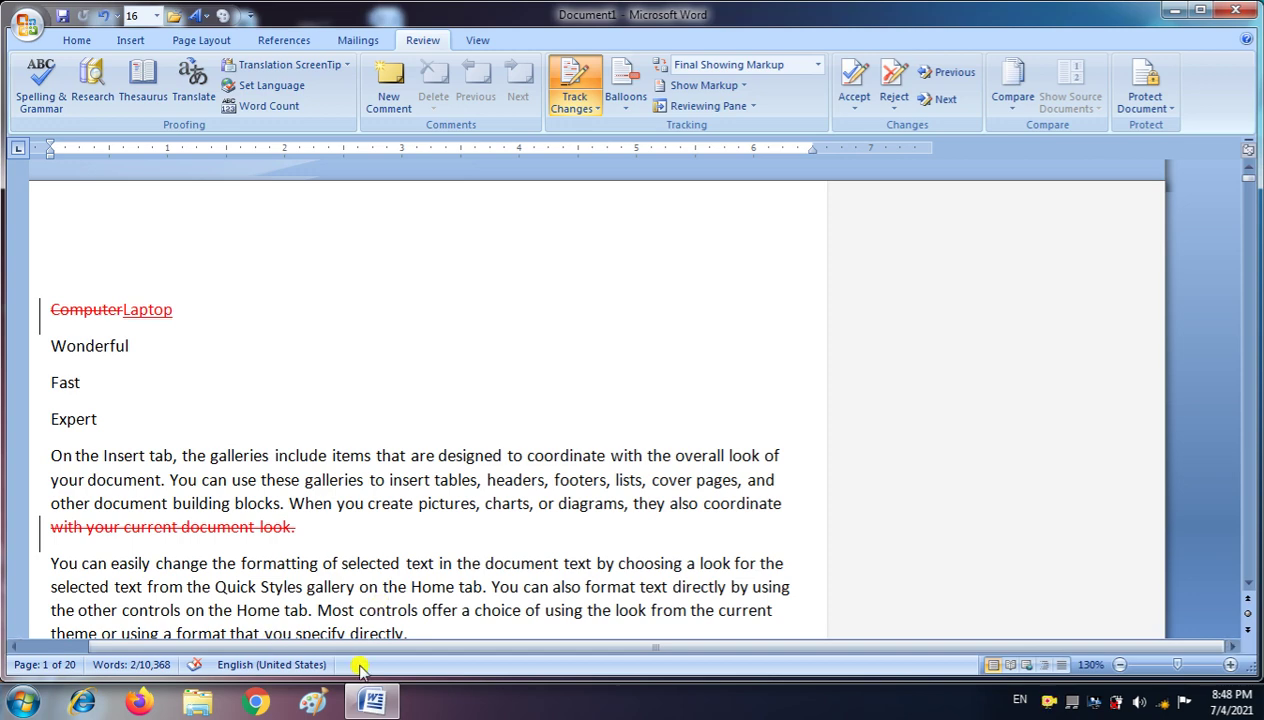
scroll(360, 648, left, 2)
scroll(360, 648, left, 1)
scroll(352, 358, down, 5)
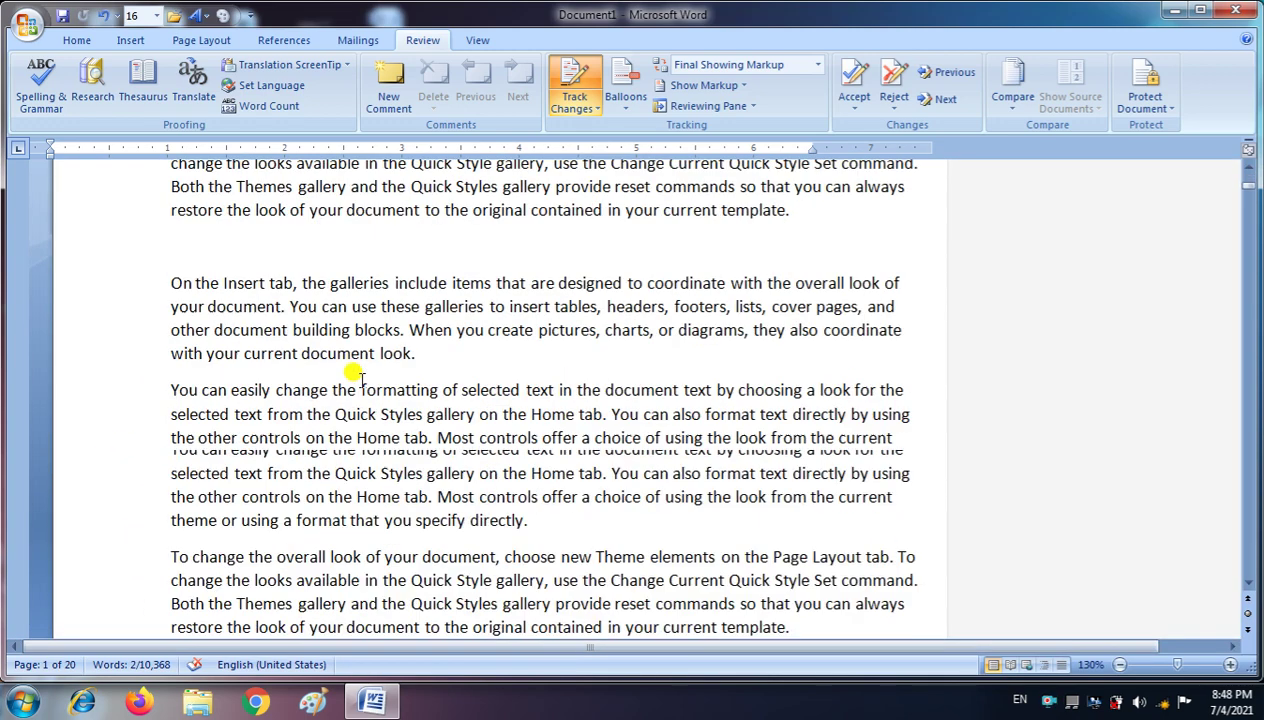
scroll(355, 372, down, 5)
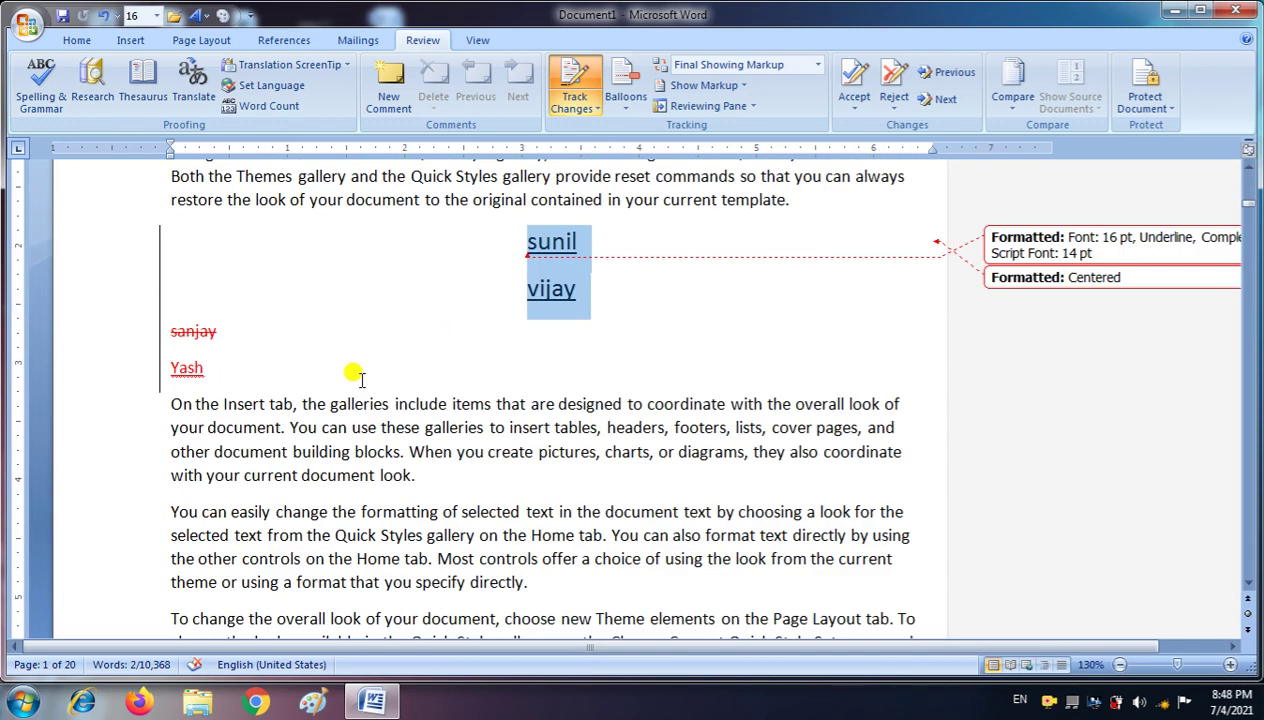
scroll(355, 373, up, 5)
scroll(357, 375, up, 3)
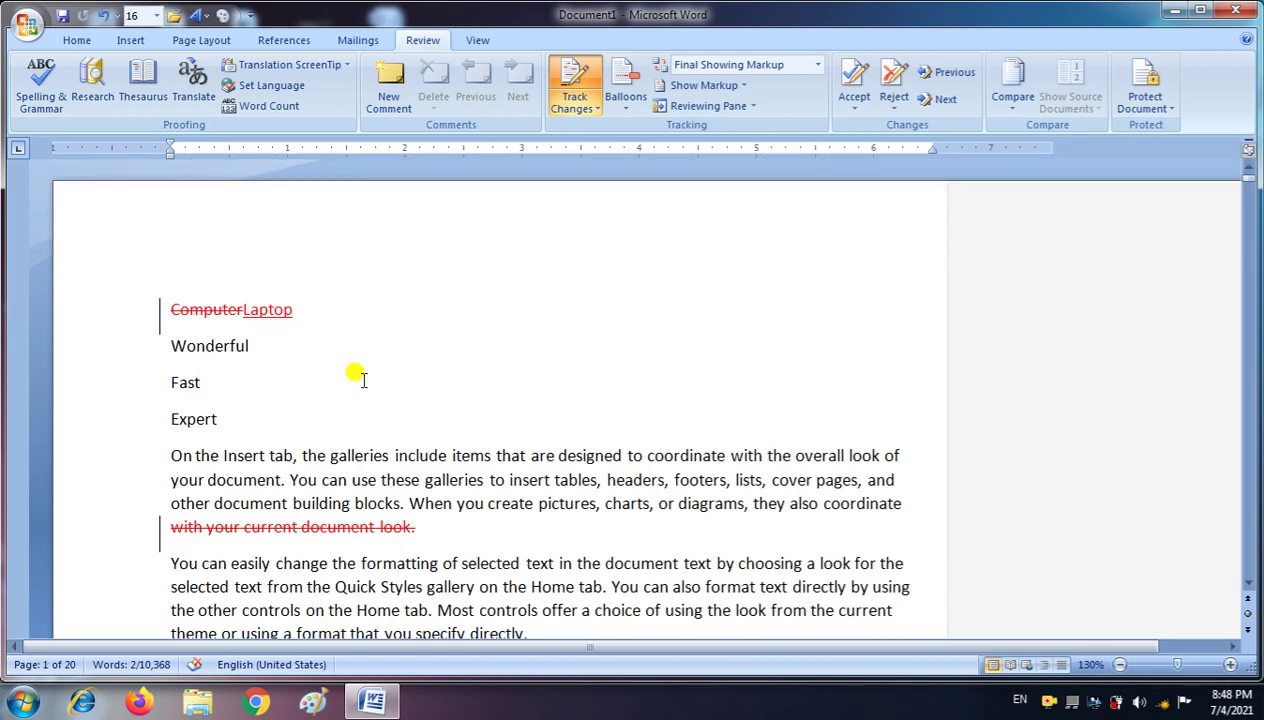
scroll(357, 375, down, 5)
scroll(356, 374, down, 8)
scroll(355, 372, down, 4)
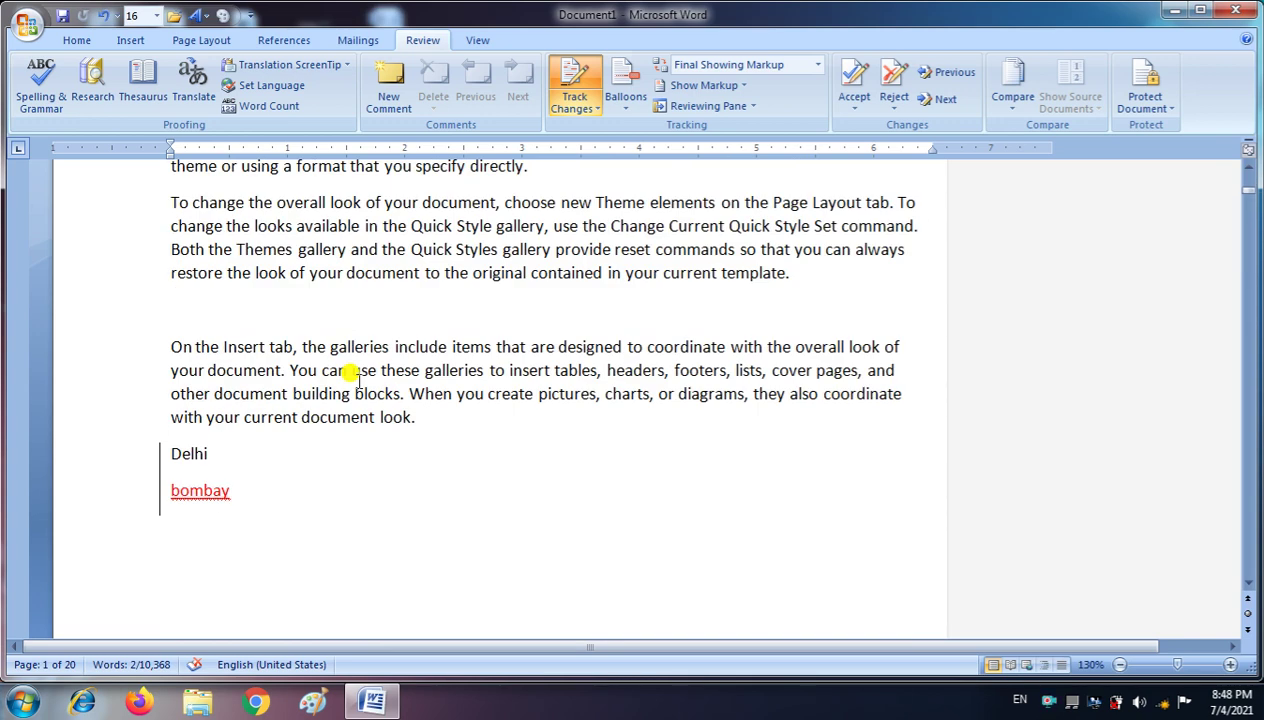
scroll(352, 376, up, 7)
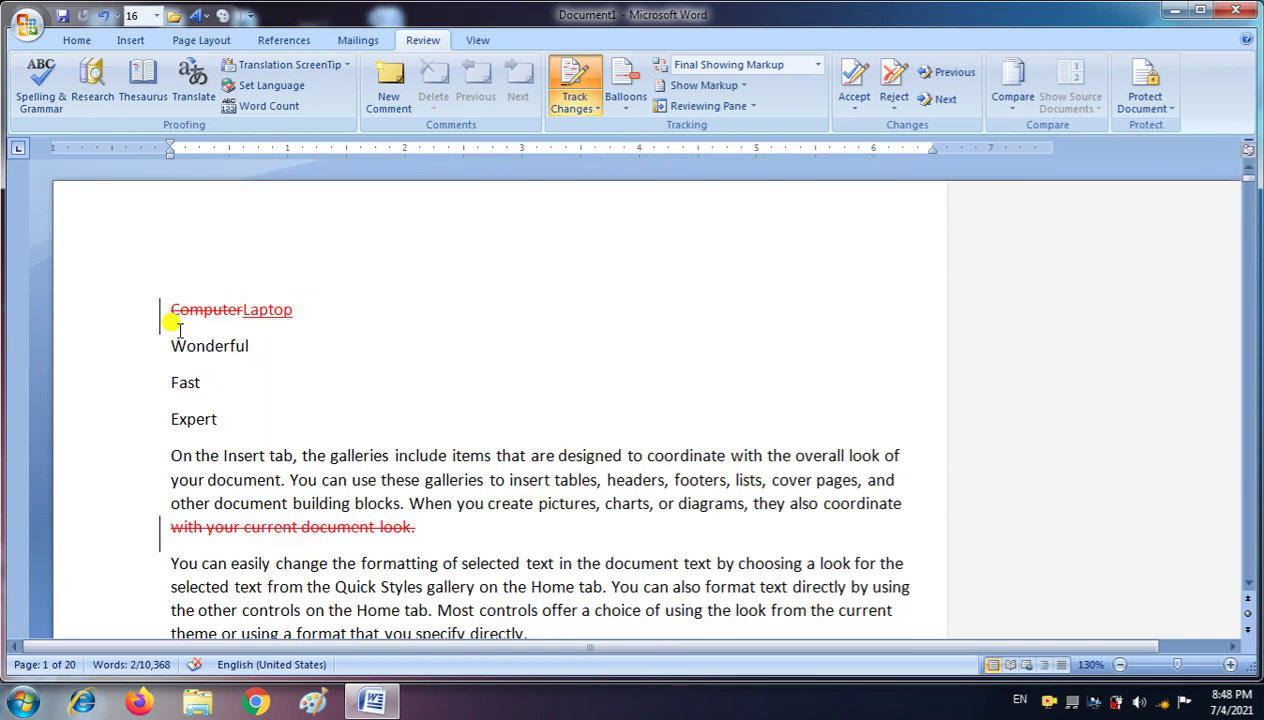
mouse_move(178, 330)
scroll(662, 485, down, 5)
scroll(662, 485, down, 5)
scroll(662, 485, down, 5)
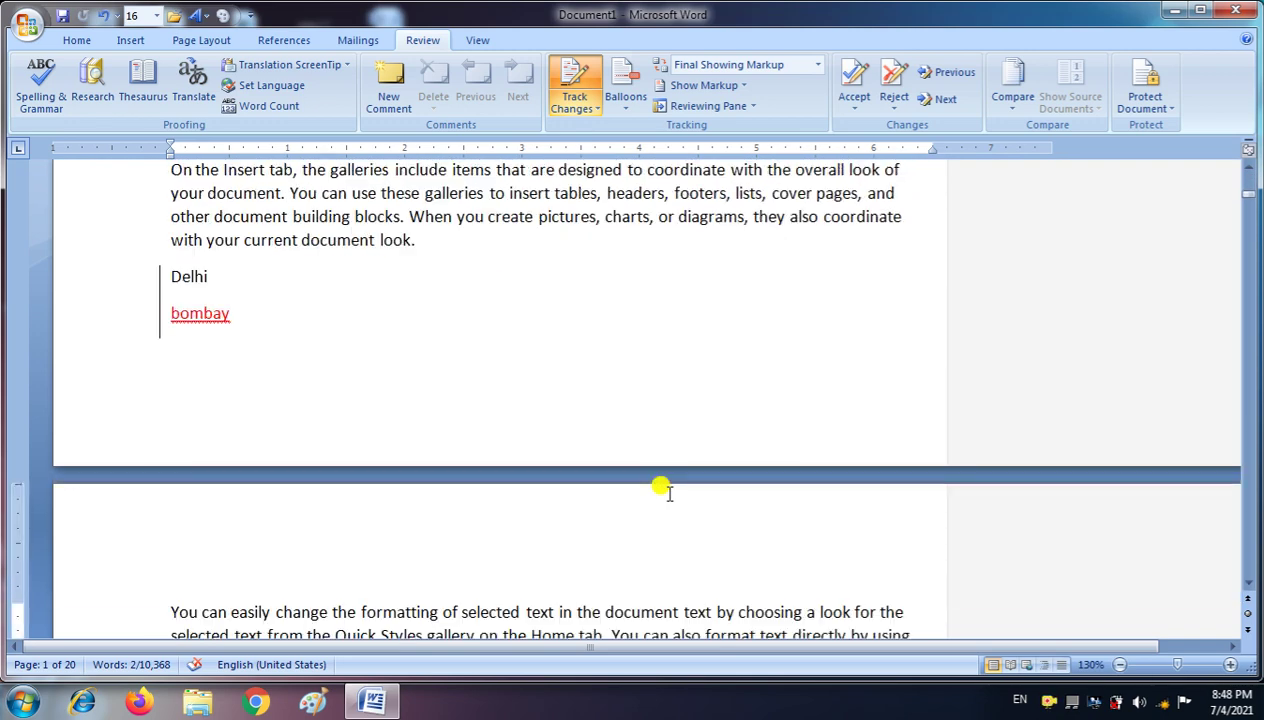
scroll(662, 485, up, 5)
scroll(662, 485, up, 5)
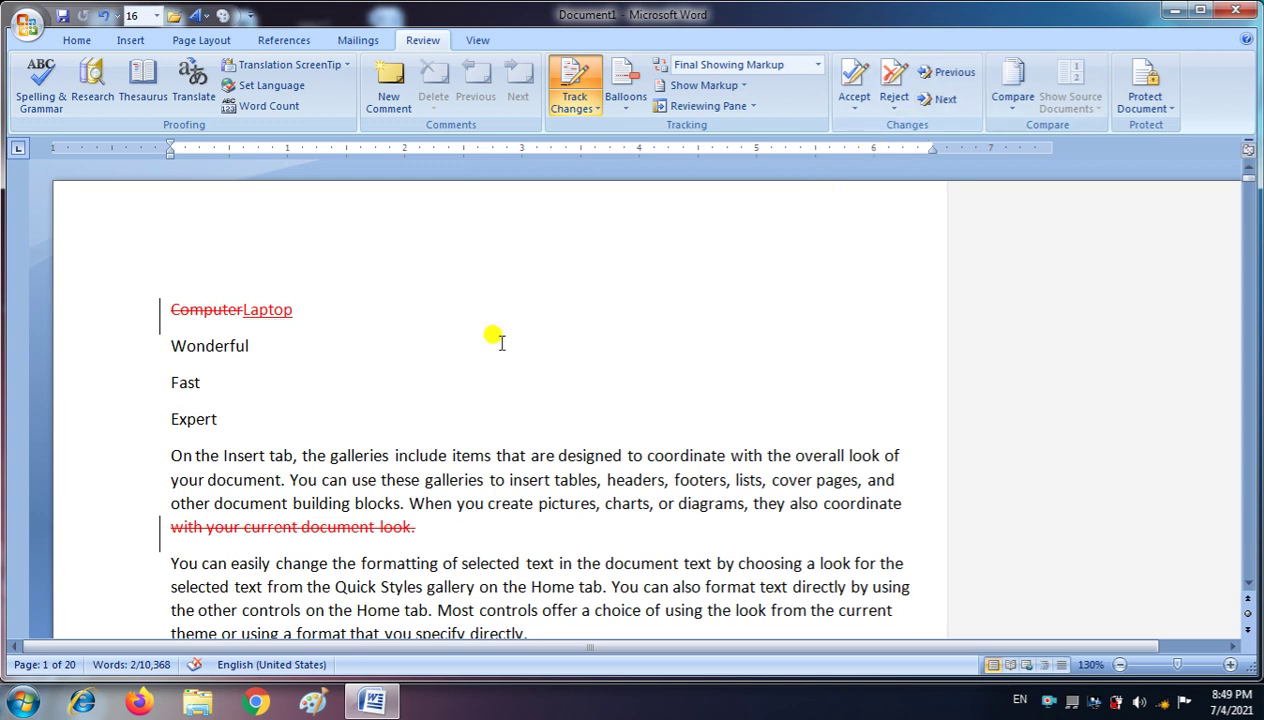
click(173, 302)
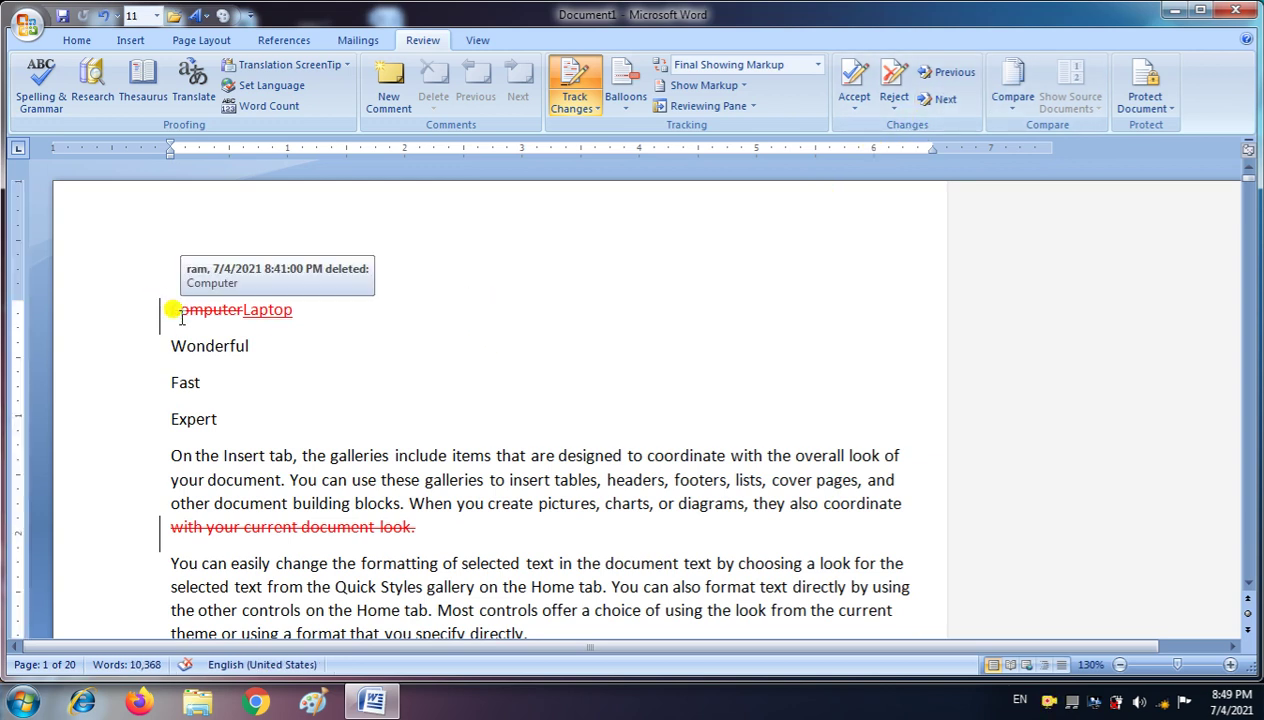
mouse_move(267, 316)
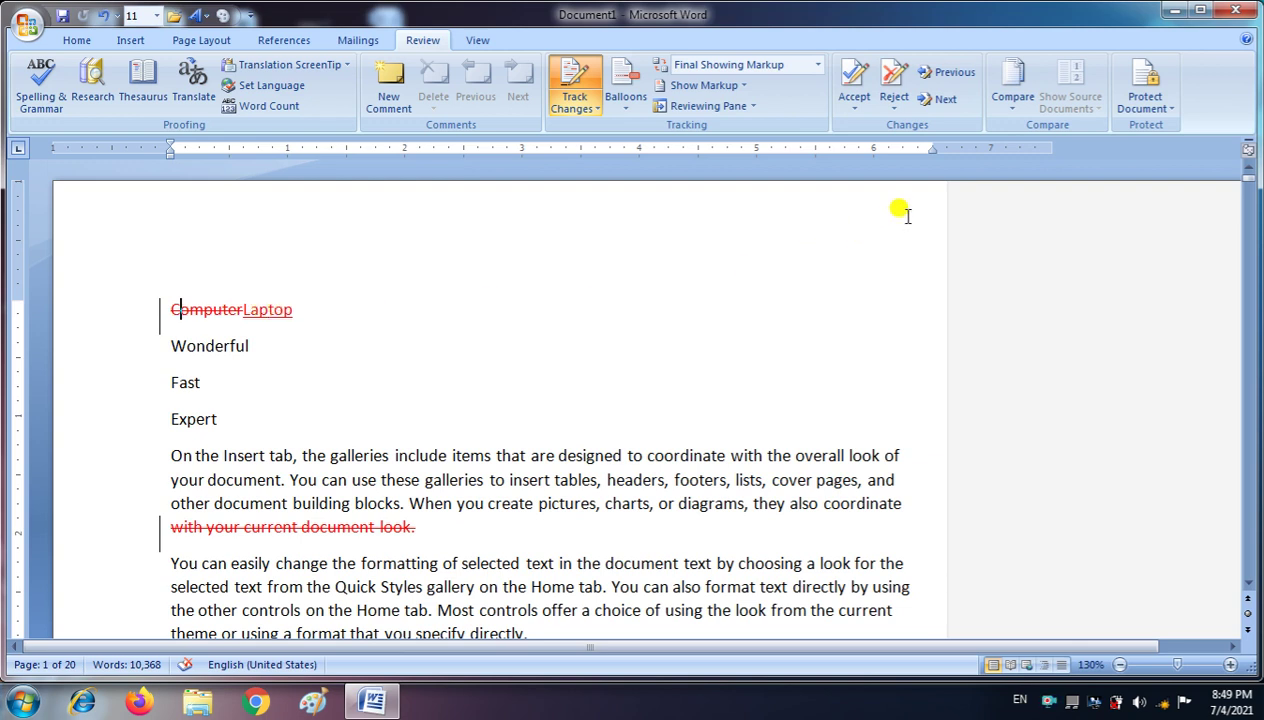
click(940, 104)
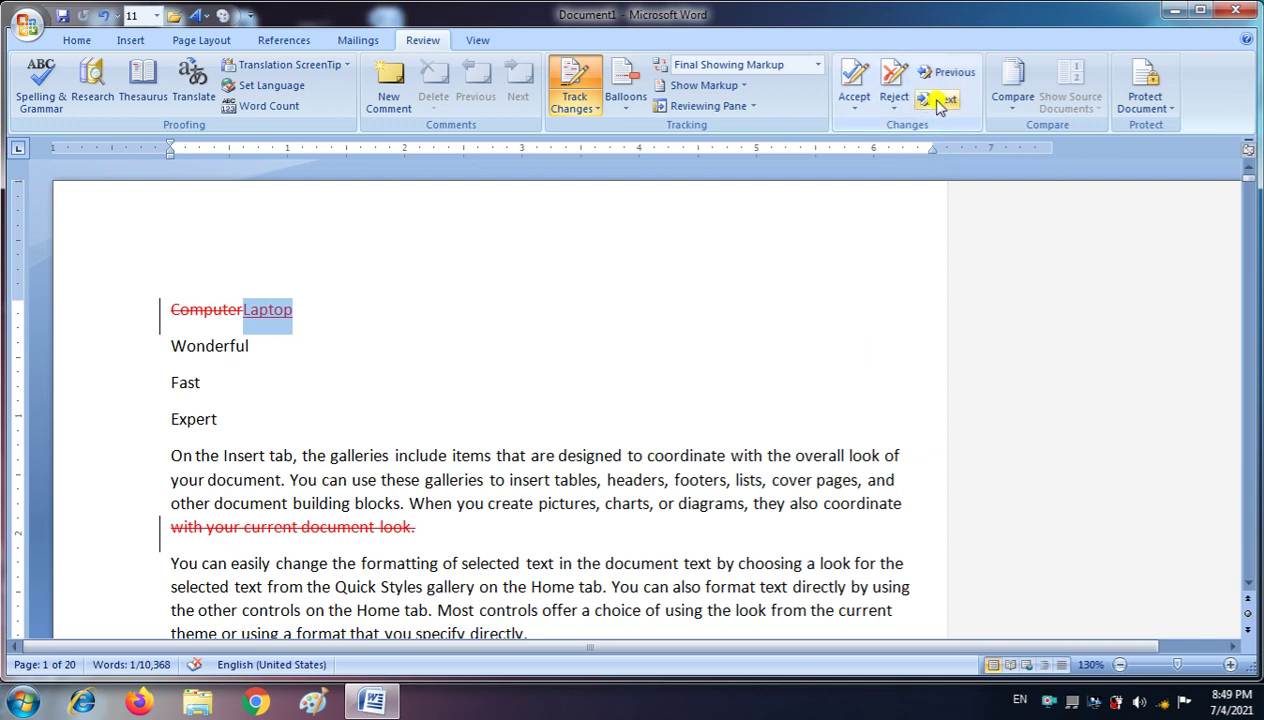
click(938, 100)
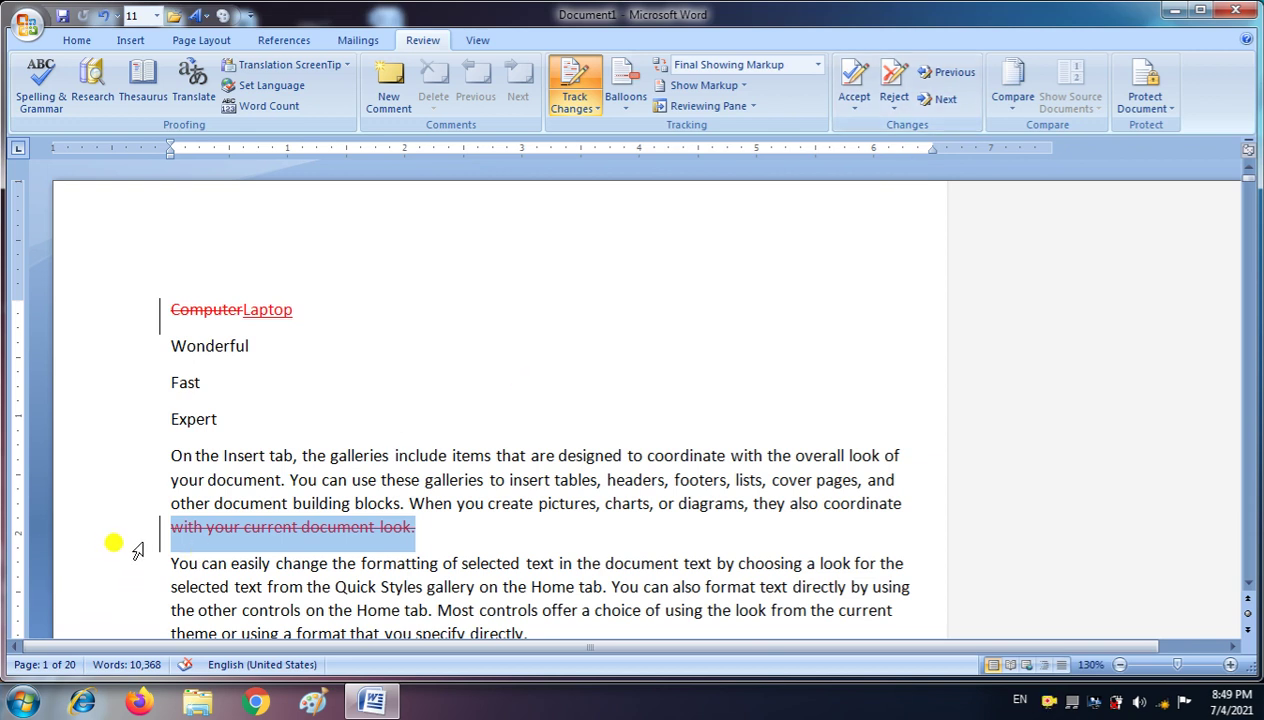
mouse_move(208, 537)
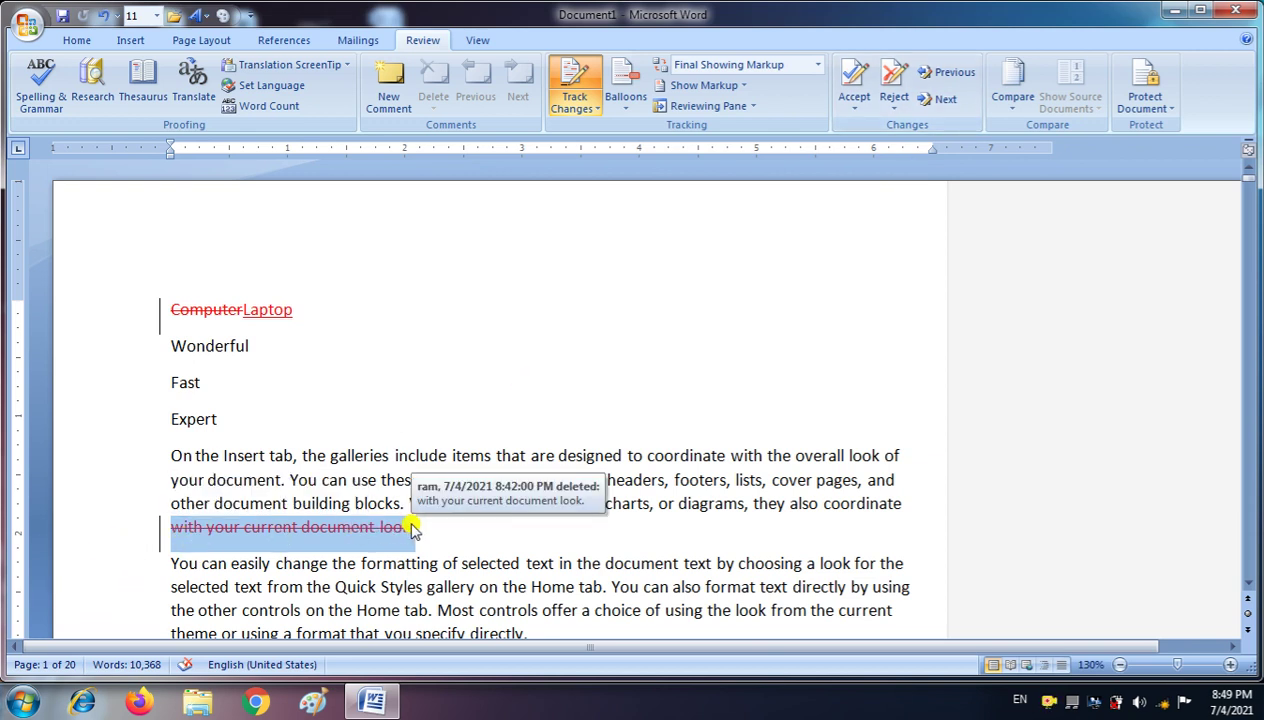
click(945, 100)
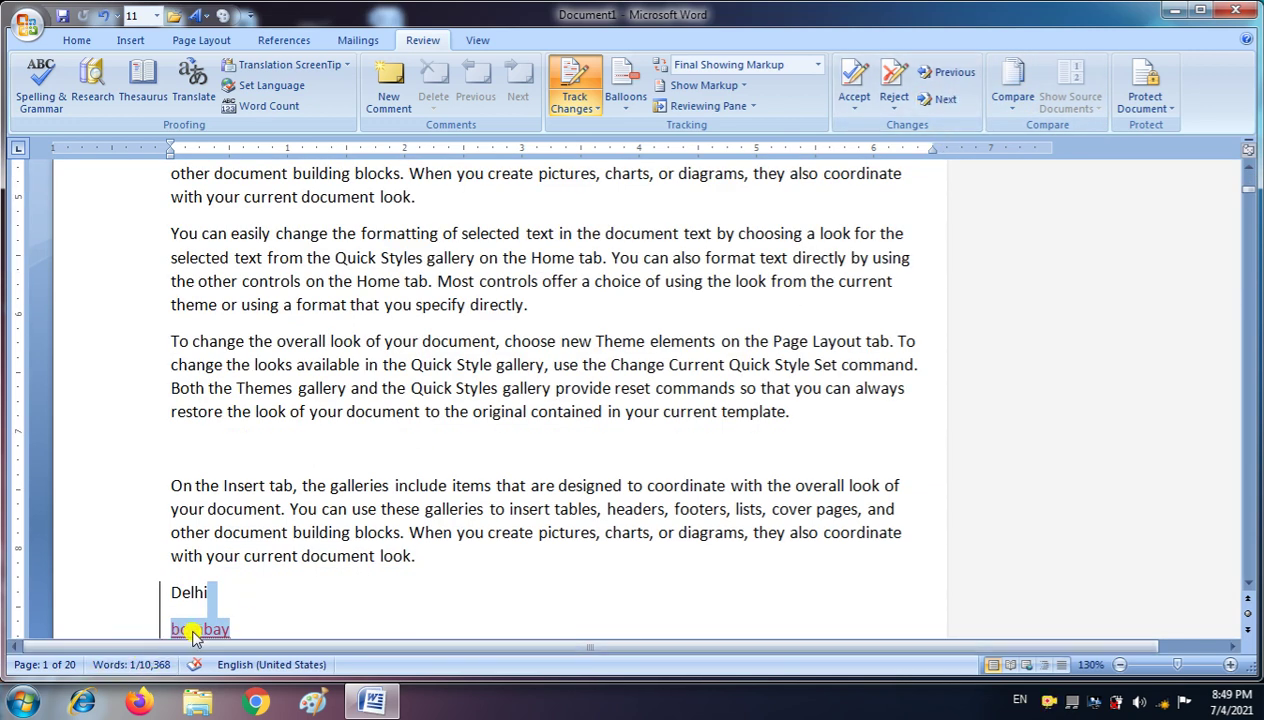
mouse_move(195, 638)
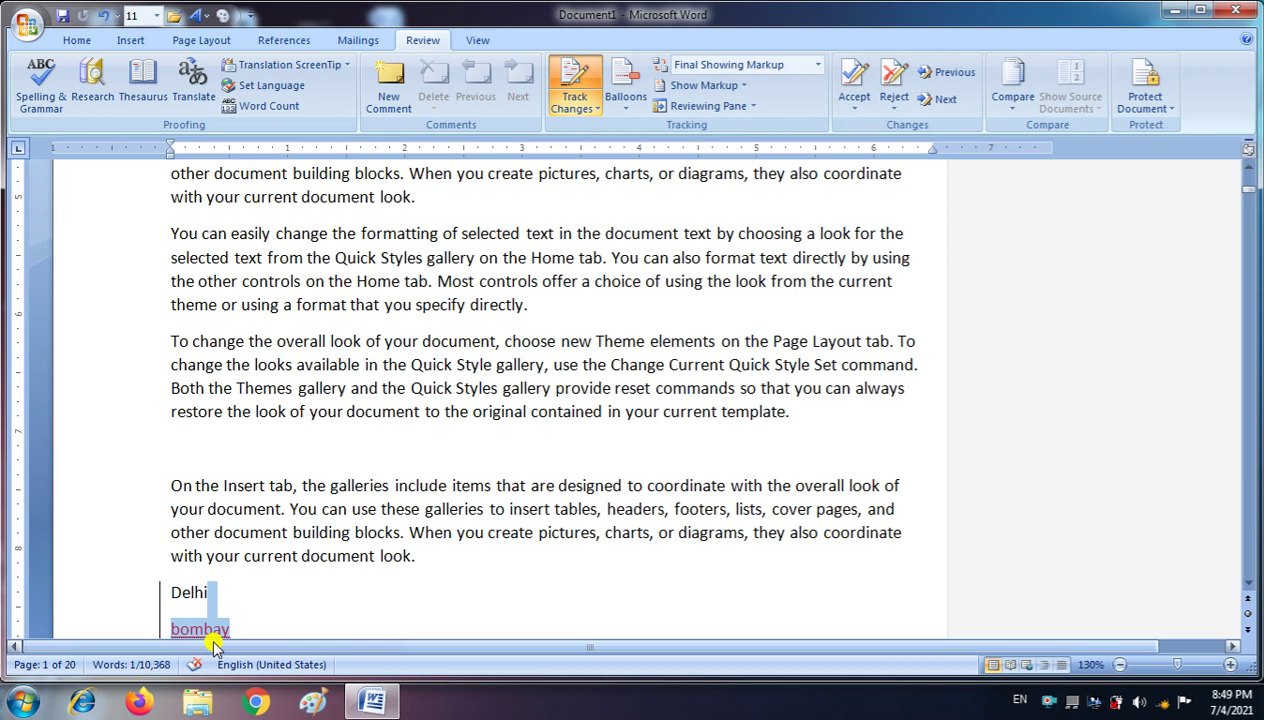
click(930, 104)
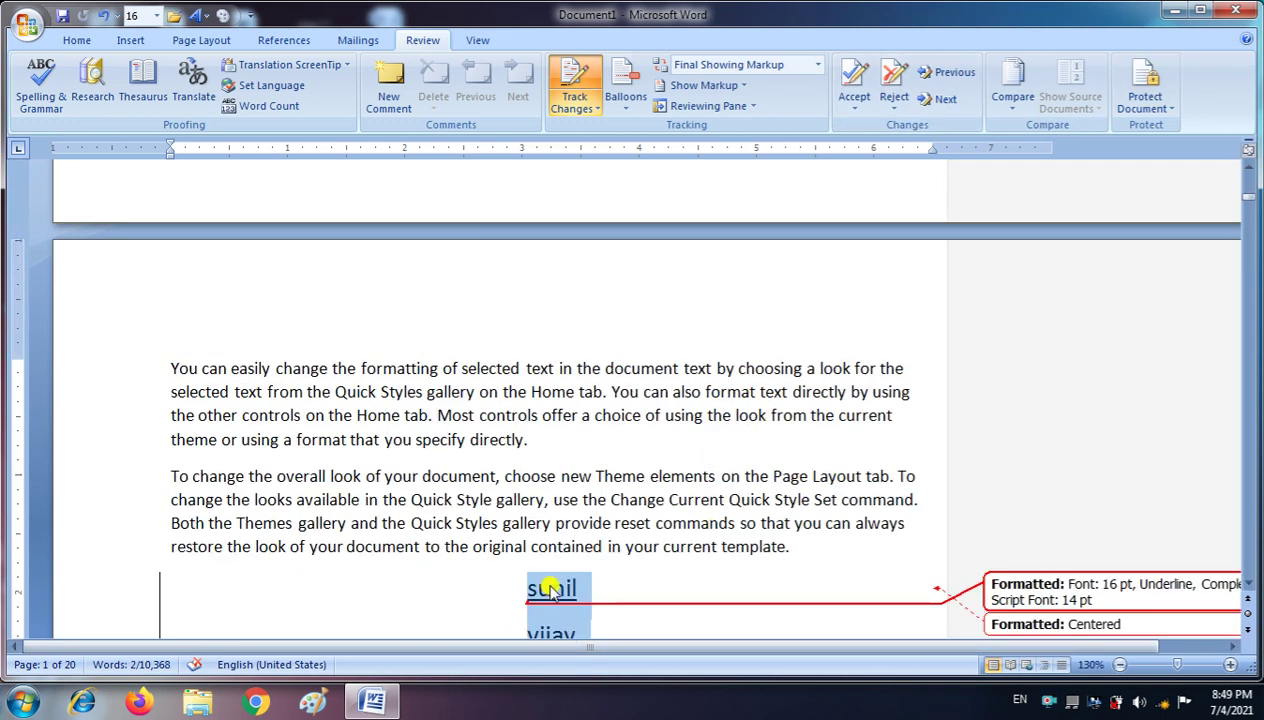
click(948, 74)
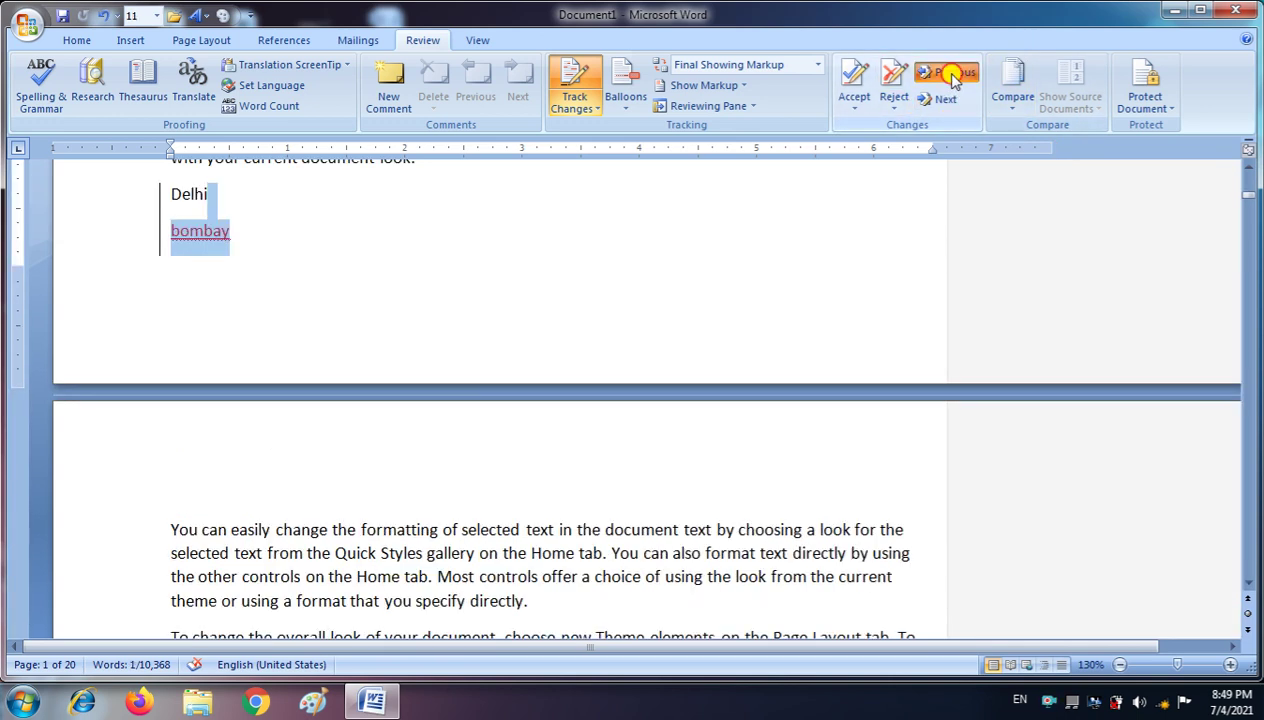
click(952, 76)
click(952, 76)
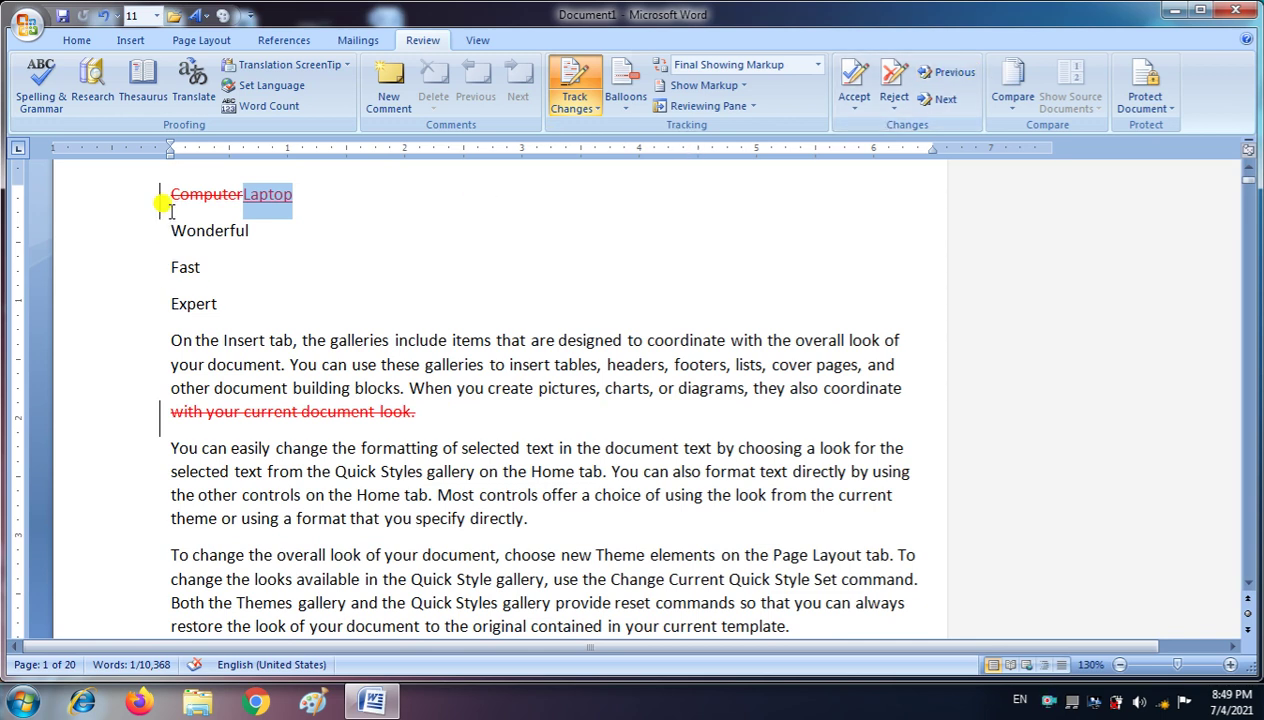
mouse_move(279, 414)
mouse_move(226, 398)
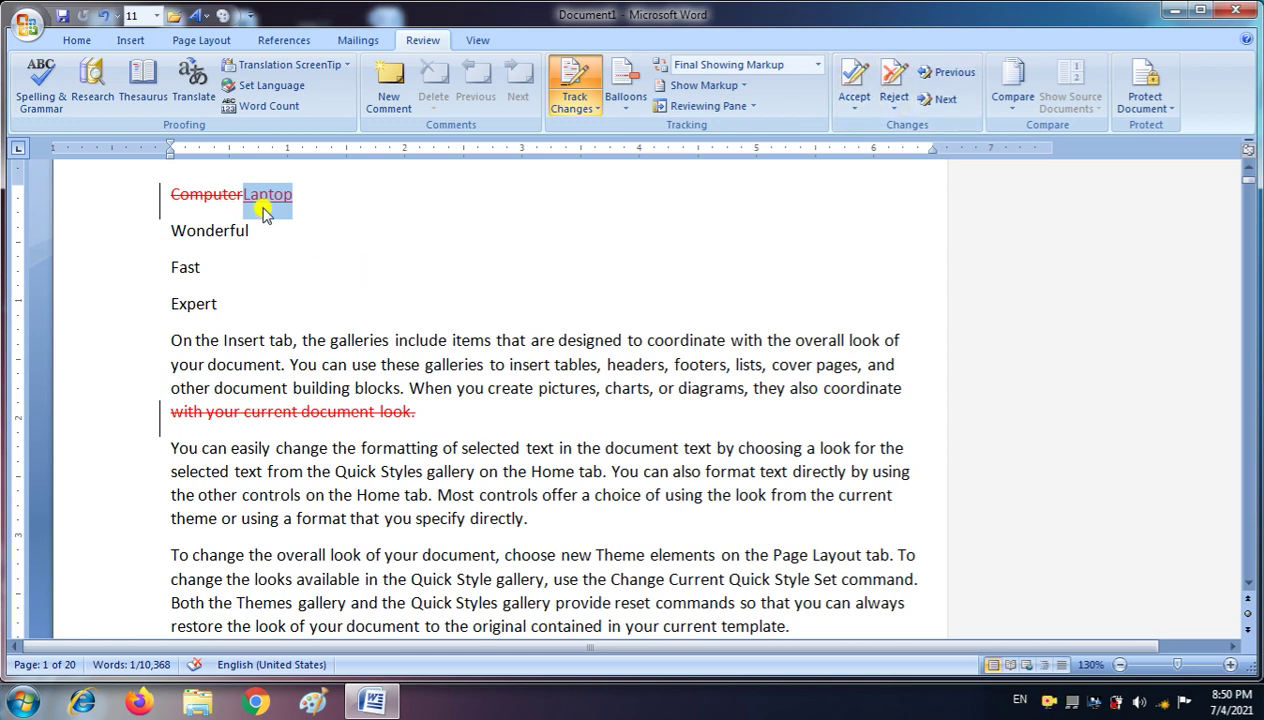
mouse_move(212, 189)
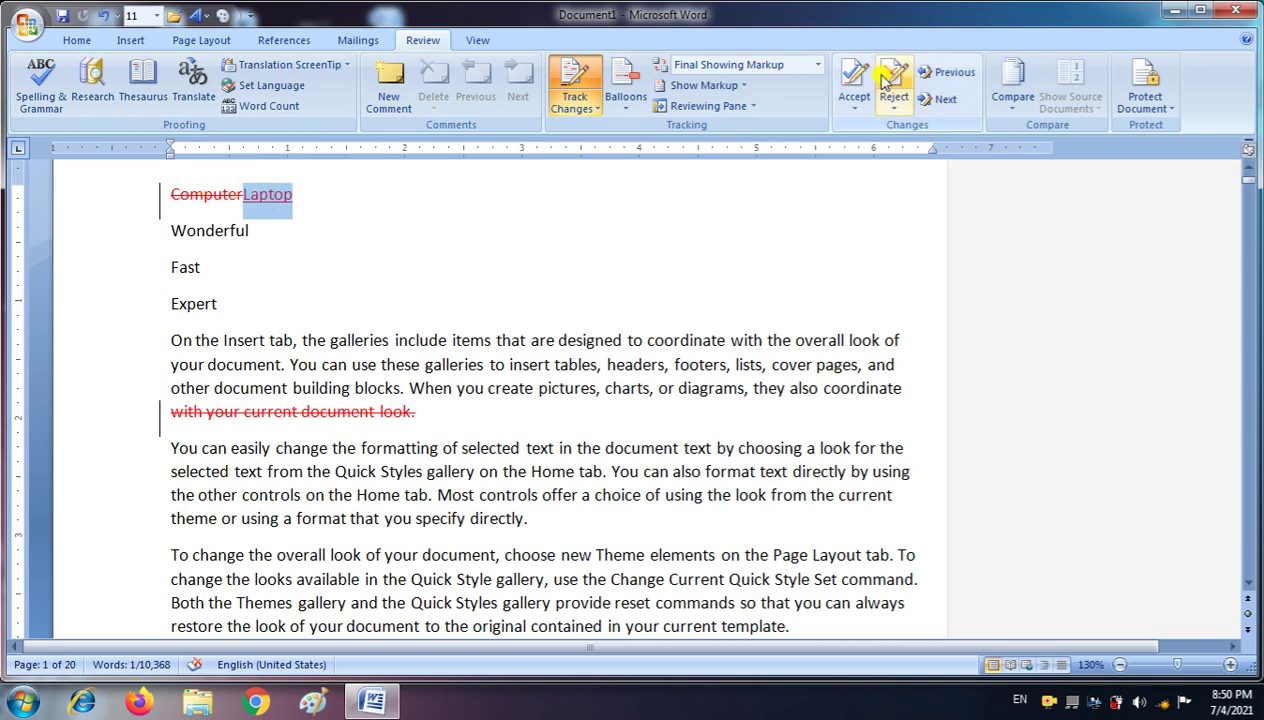
click(848, 78)
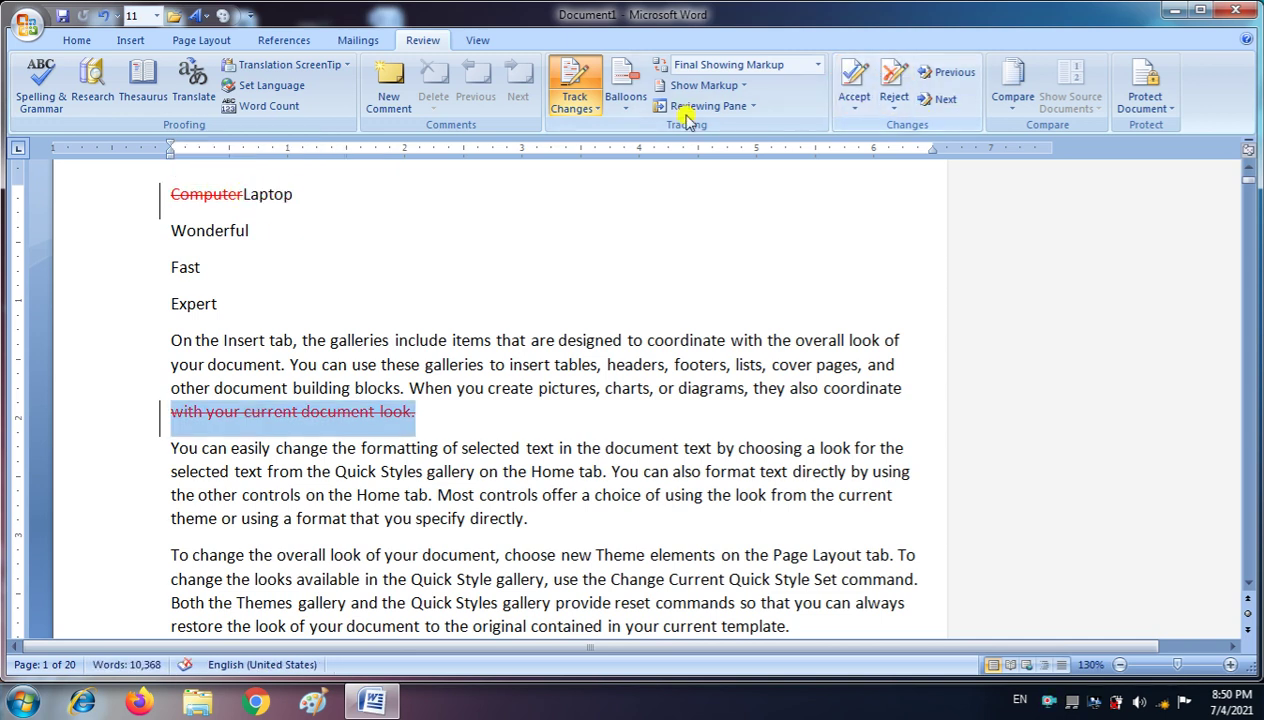
Step: Accept the deletions of Computer and the struck-out sentence
click(166, 193)
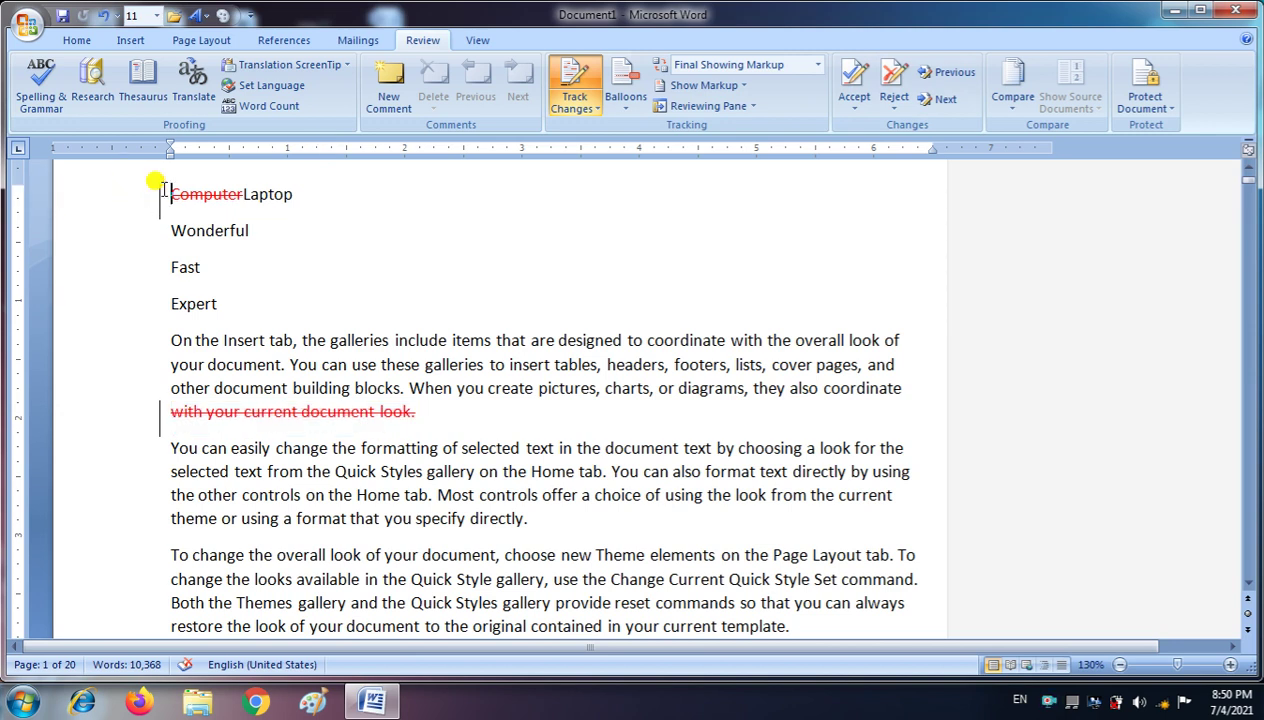
click(851, 82)
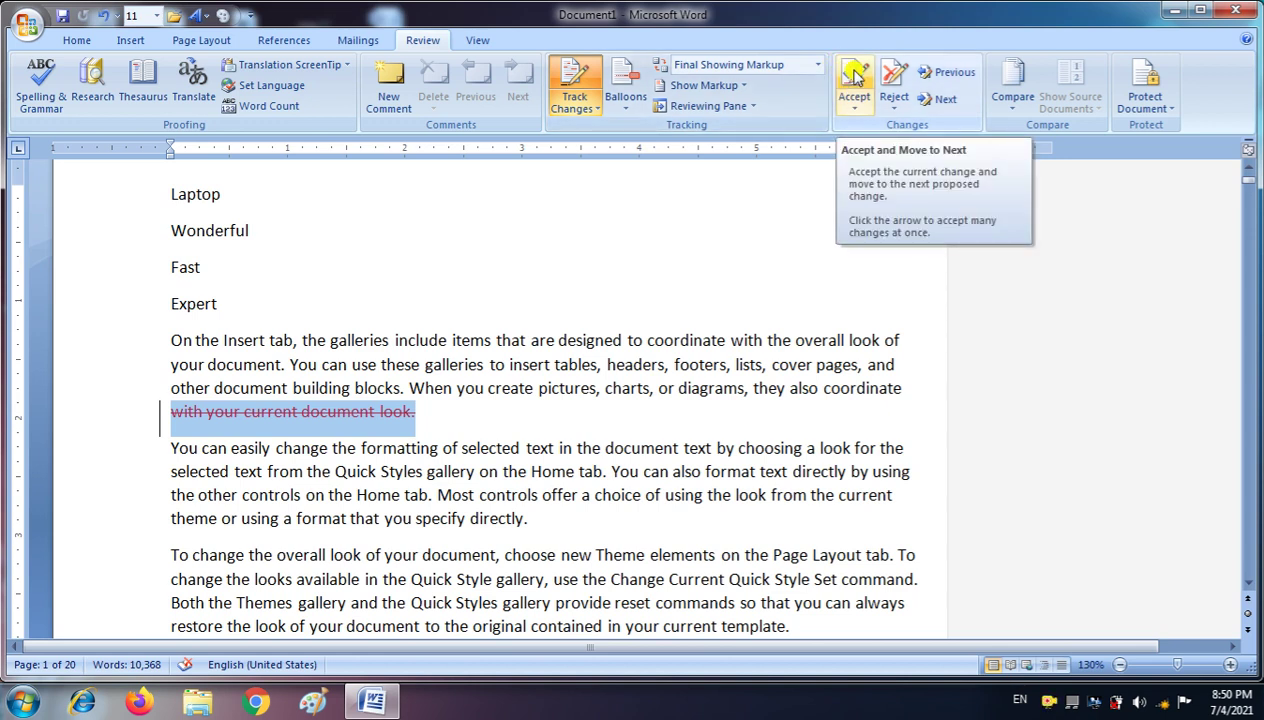
click(854, 77)
Step: Reject the inserted word bombay below Delhi
scroll(451, 412, down, 3)
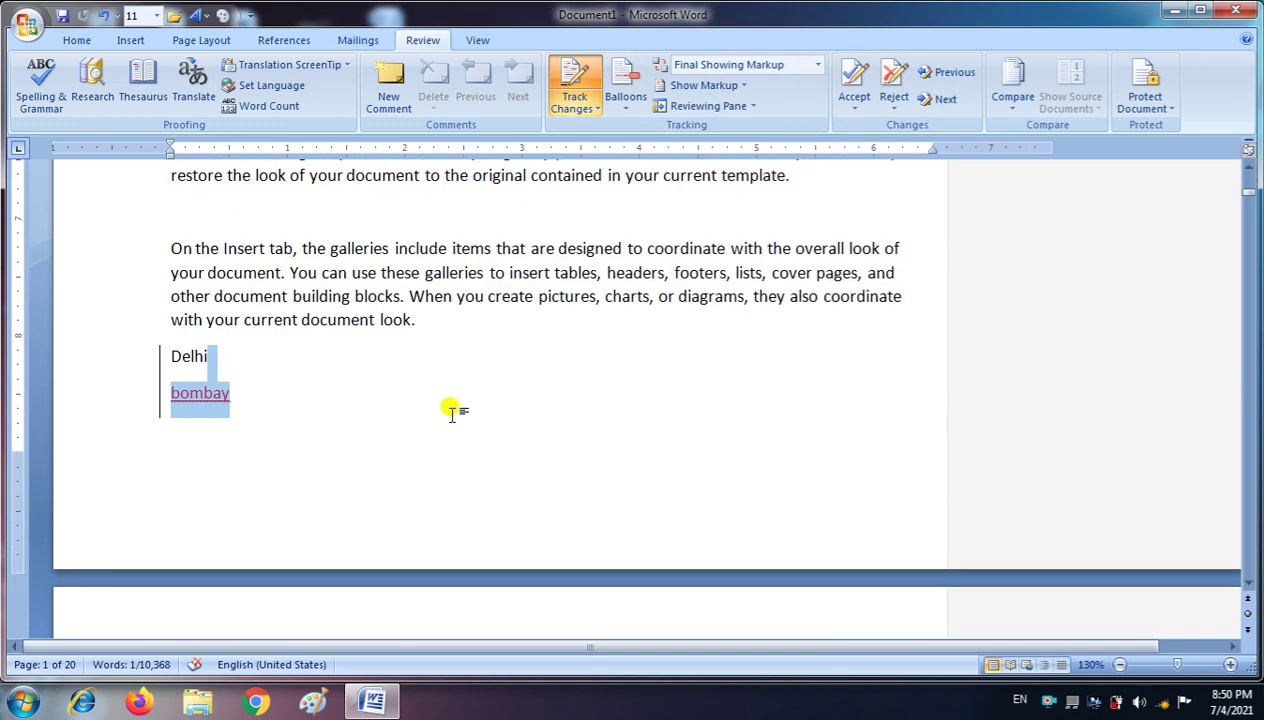
mouse_move(211, 421)
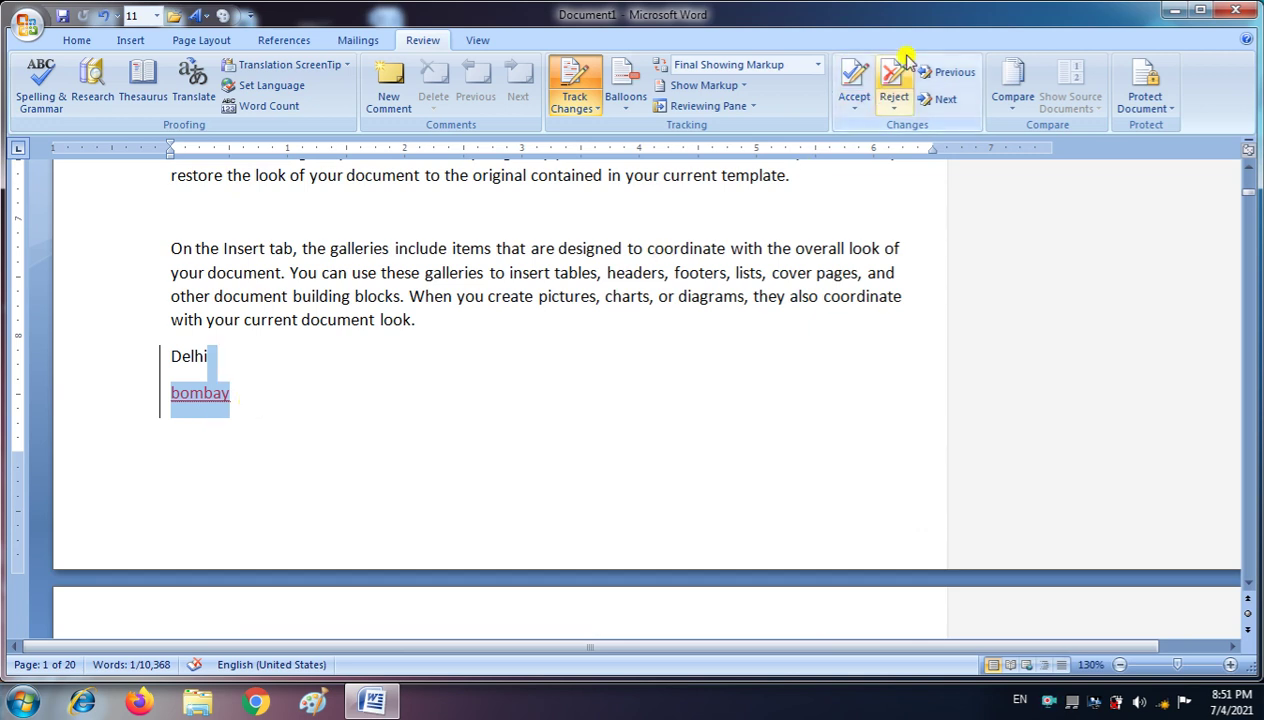
click(903, 72)
scroll(372, 375, up, 5)
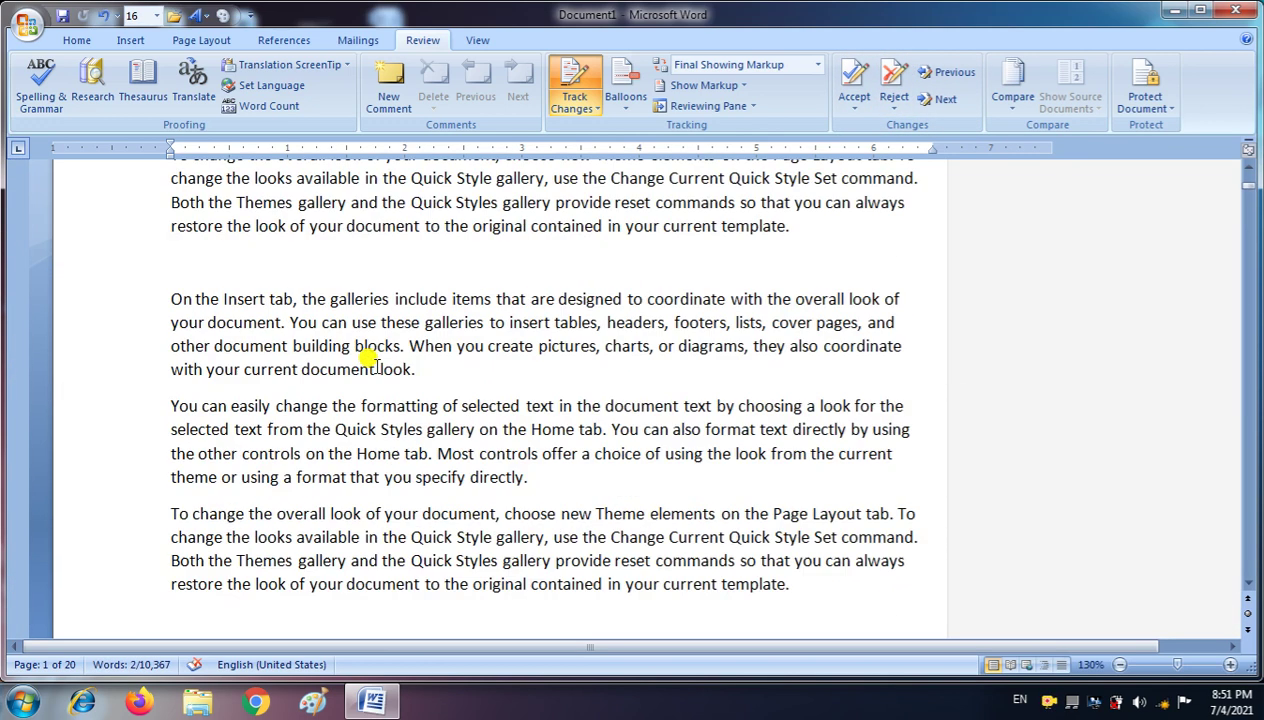
scroll(350, 410, down, 2)
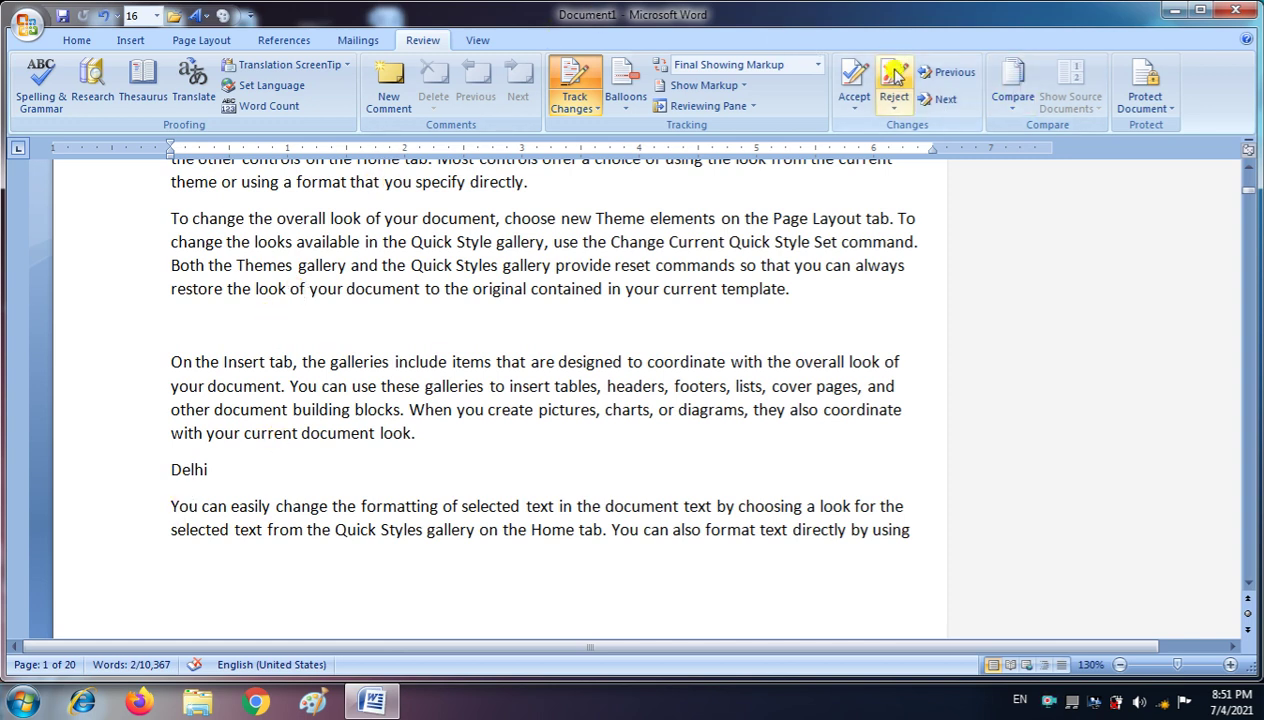
scroll(895, 88, down, 1)
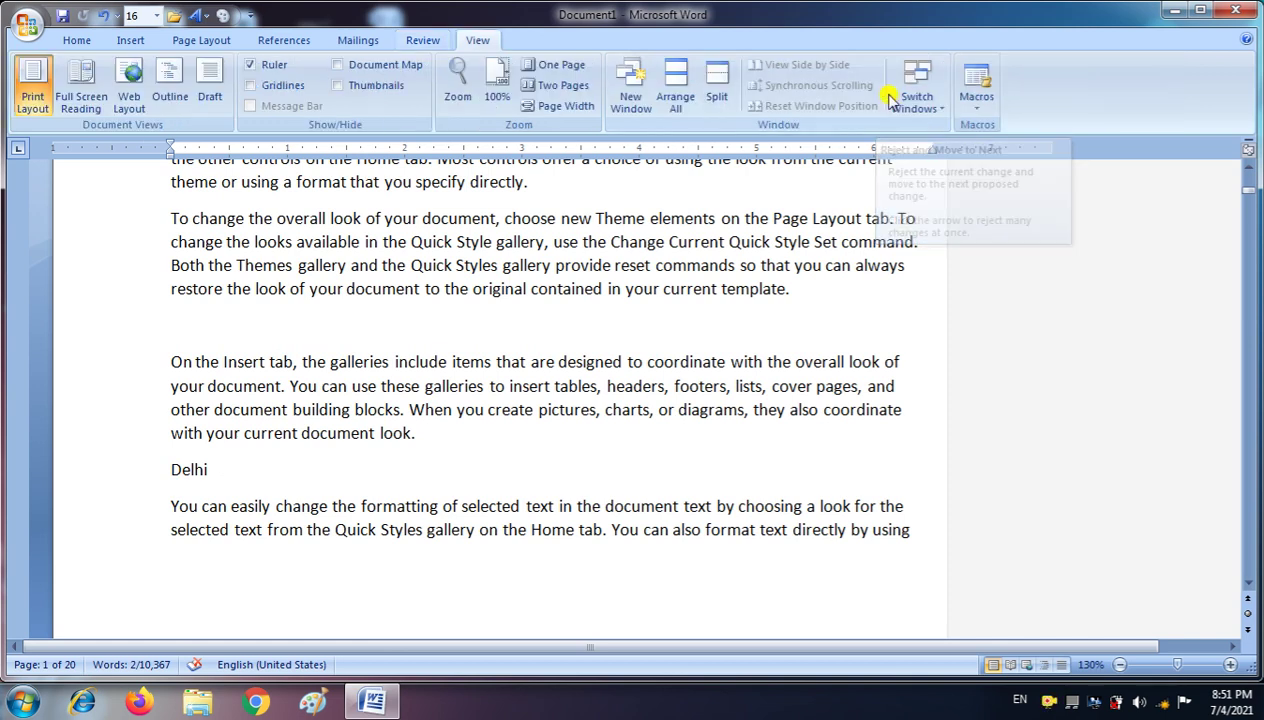
Step: Reject the underline and 16 pt formatting change on the two centred names
click(418, 40)
scroll(876, 325, down, 4)
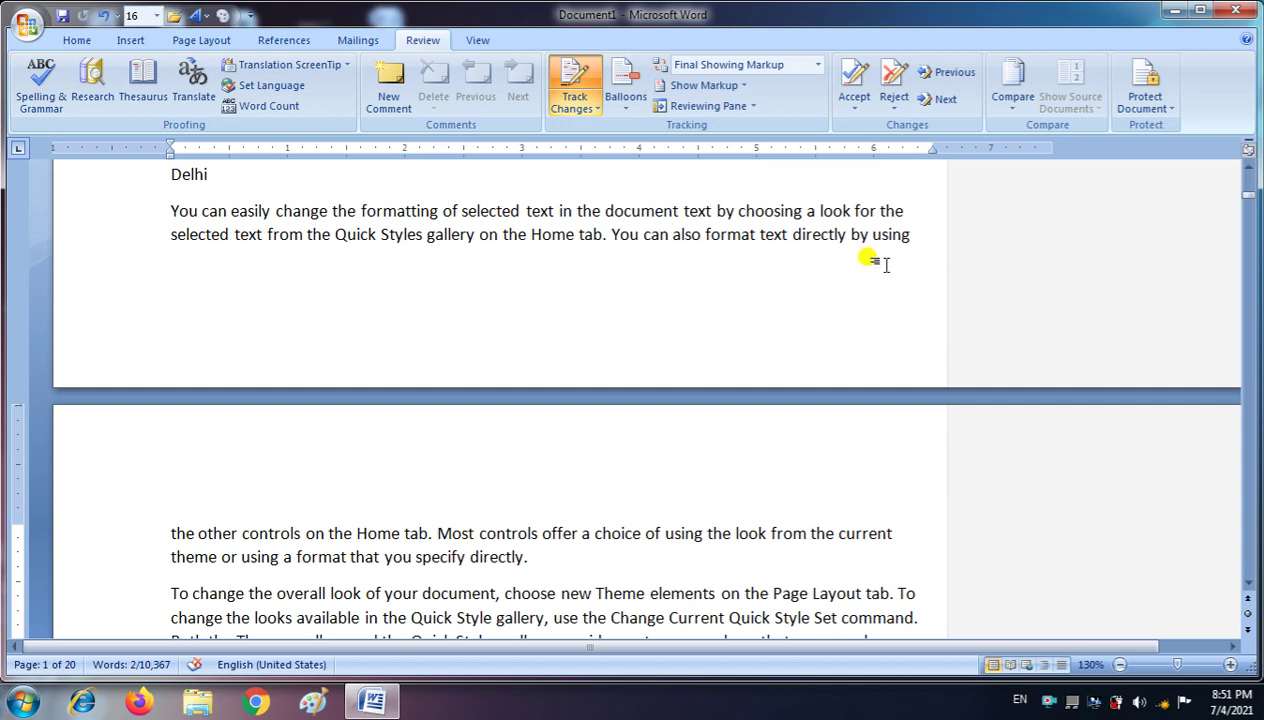
scroll(824, 324, down, 2)
scroll(824, 330, down, 2)
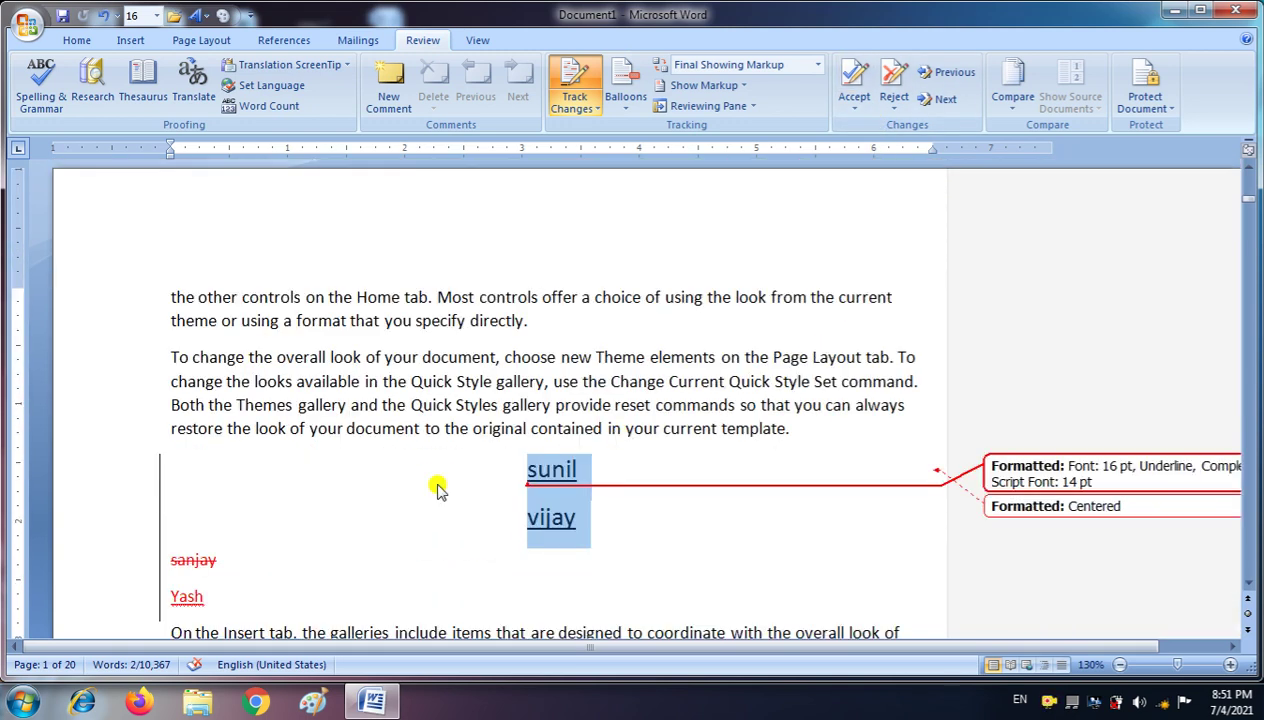
scroll(150, 596, down, 4)
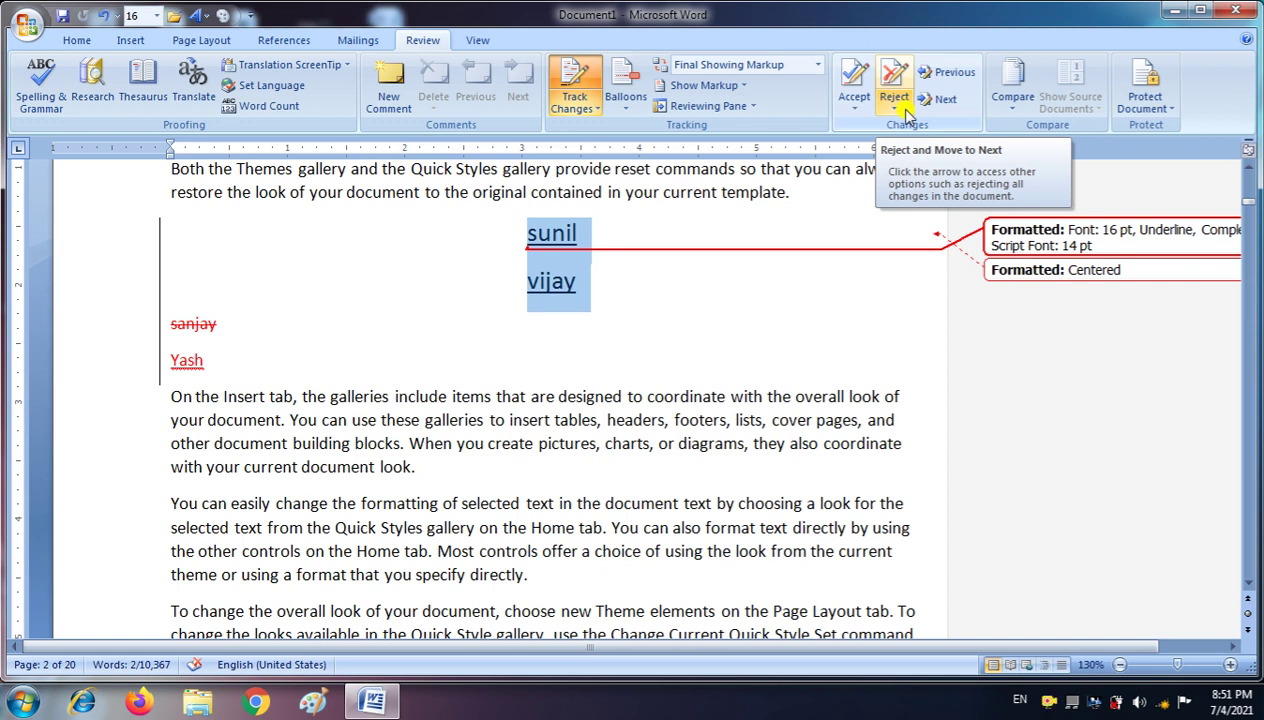
click(854, 108)
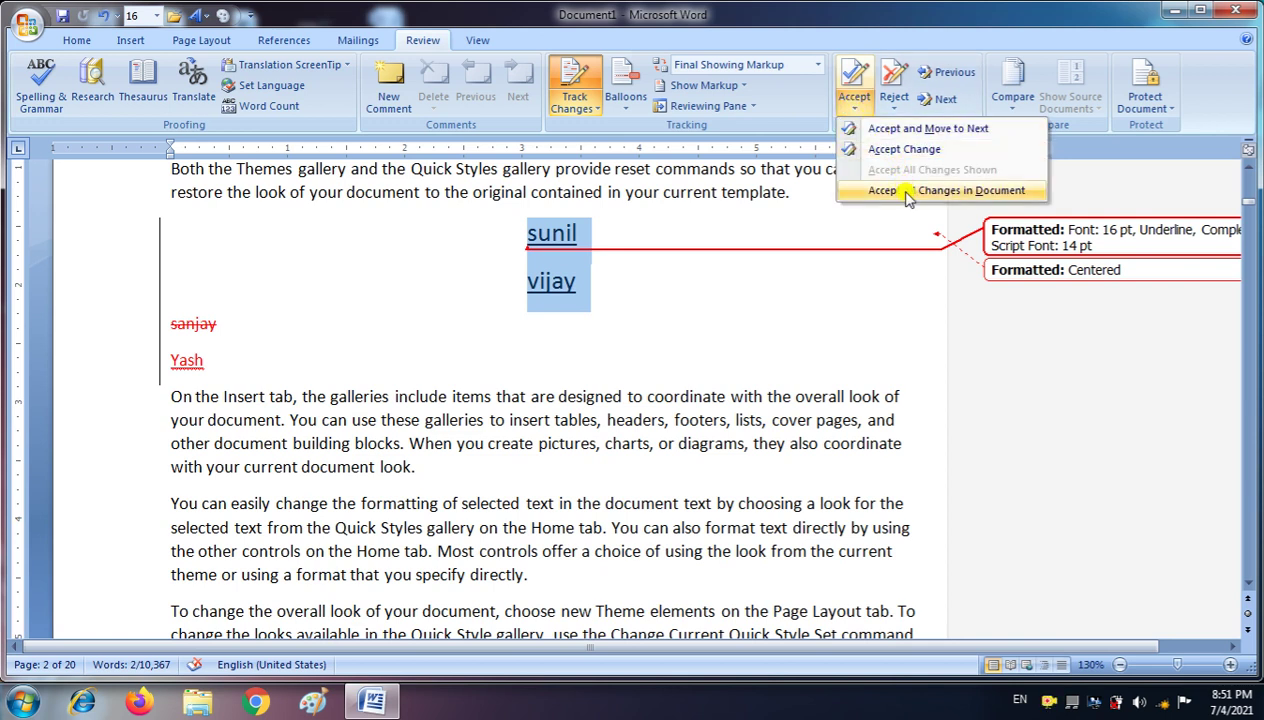
click(896, 90)
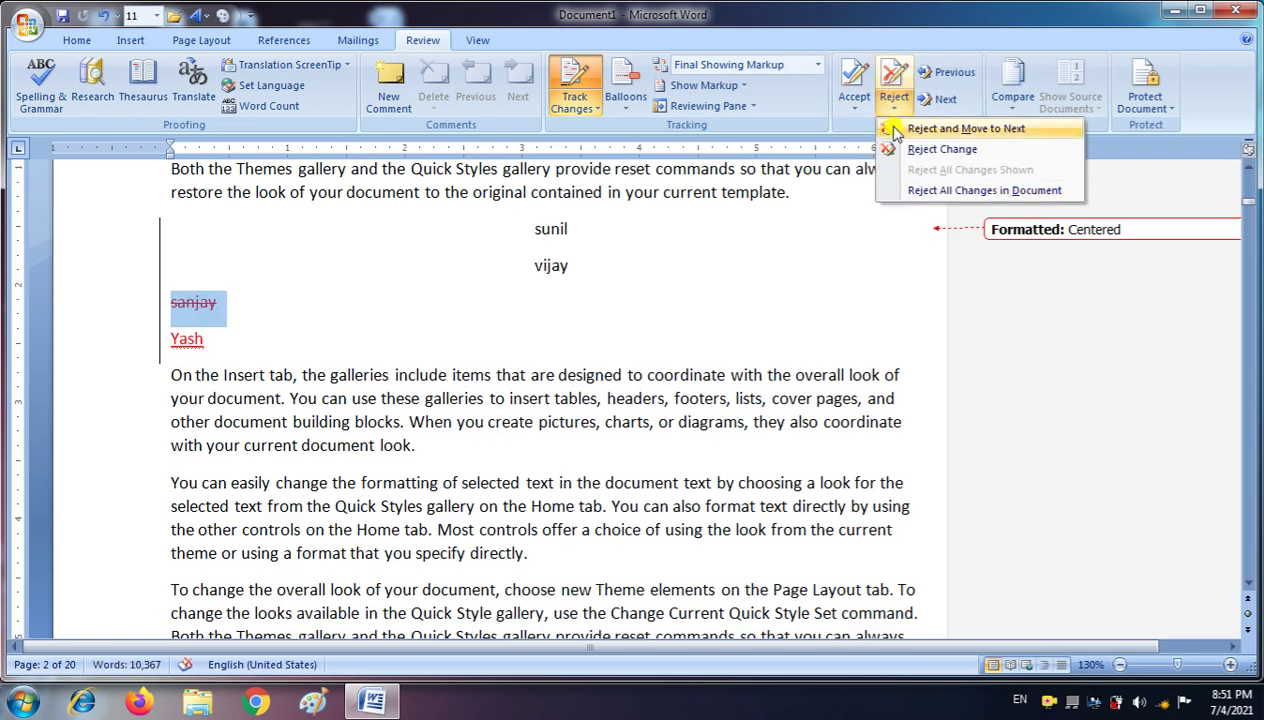
Step: Accept all remaining changes in the document, deleting the struck-out name
click(860, 104)
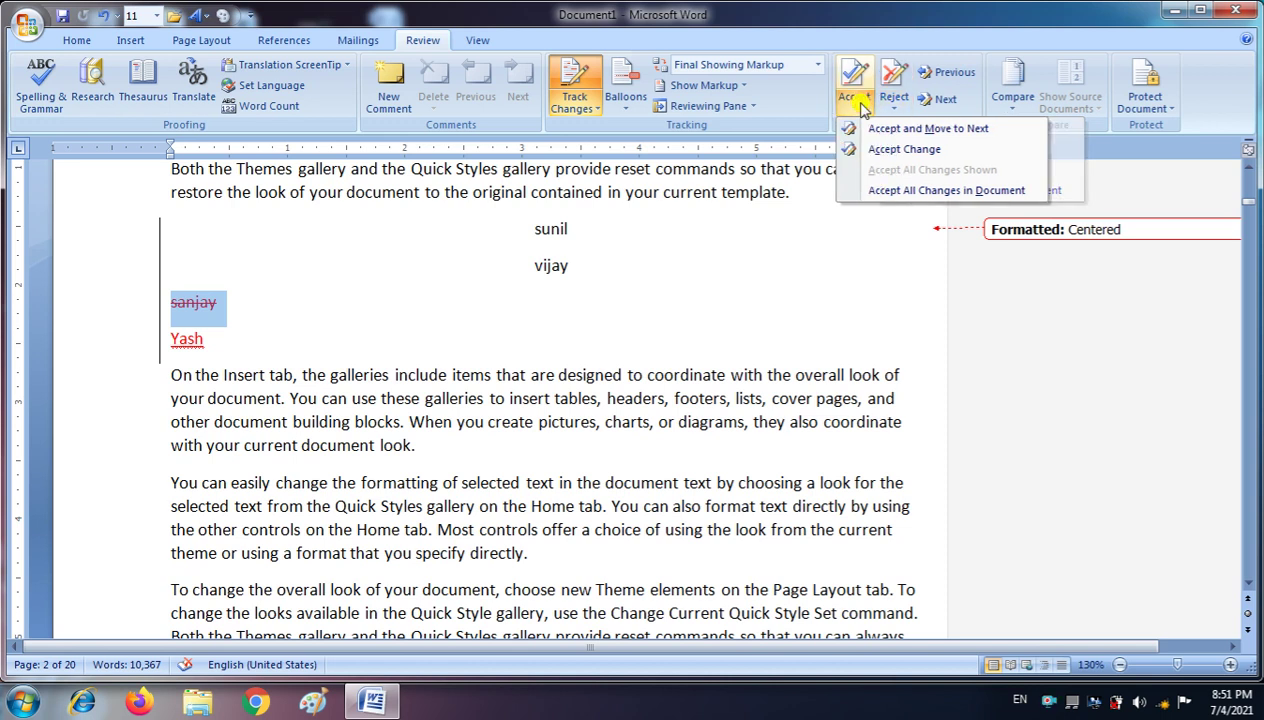
click(906, 190)
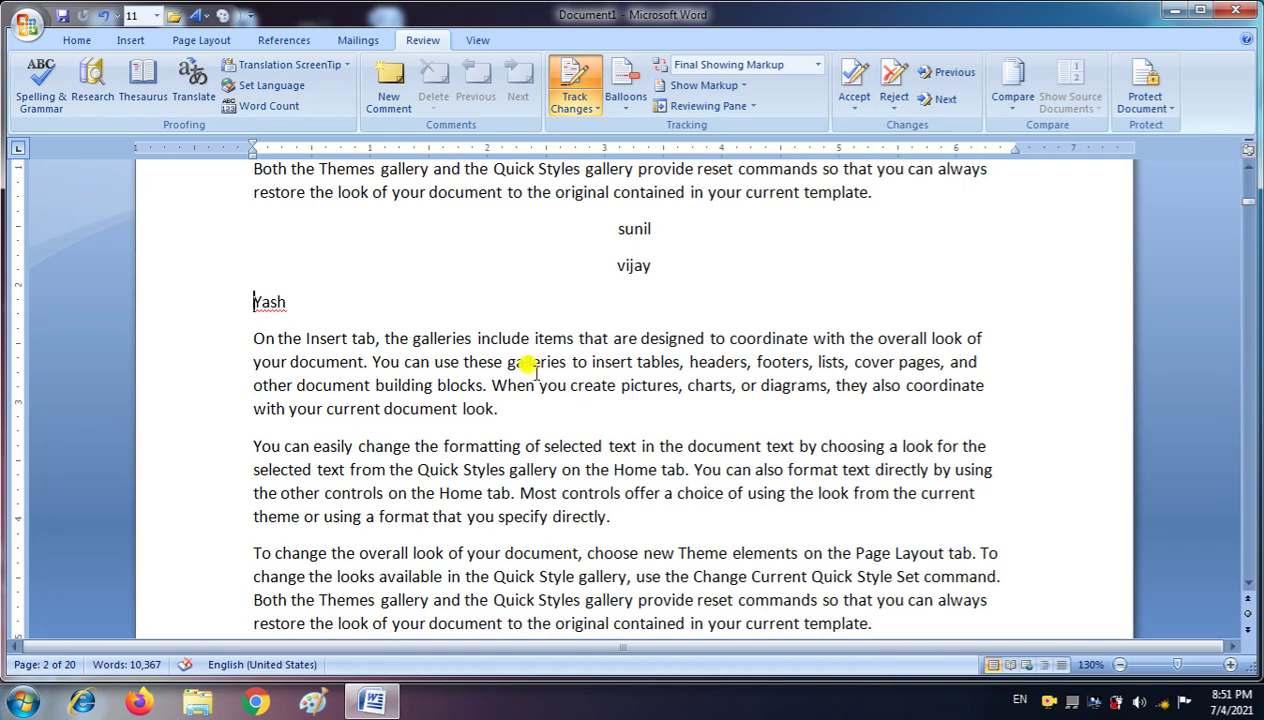
scroll(528, 367, up, 3)
scroll(649, 428, up, 1)
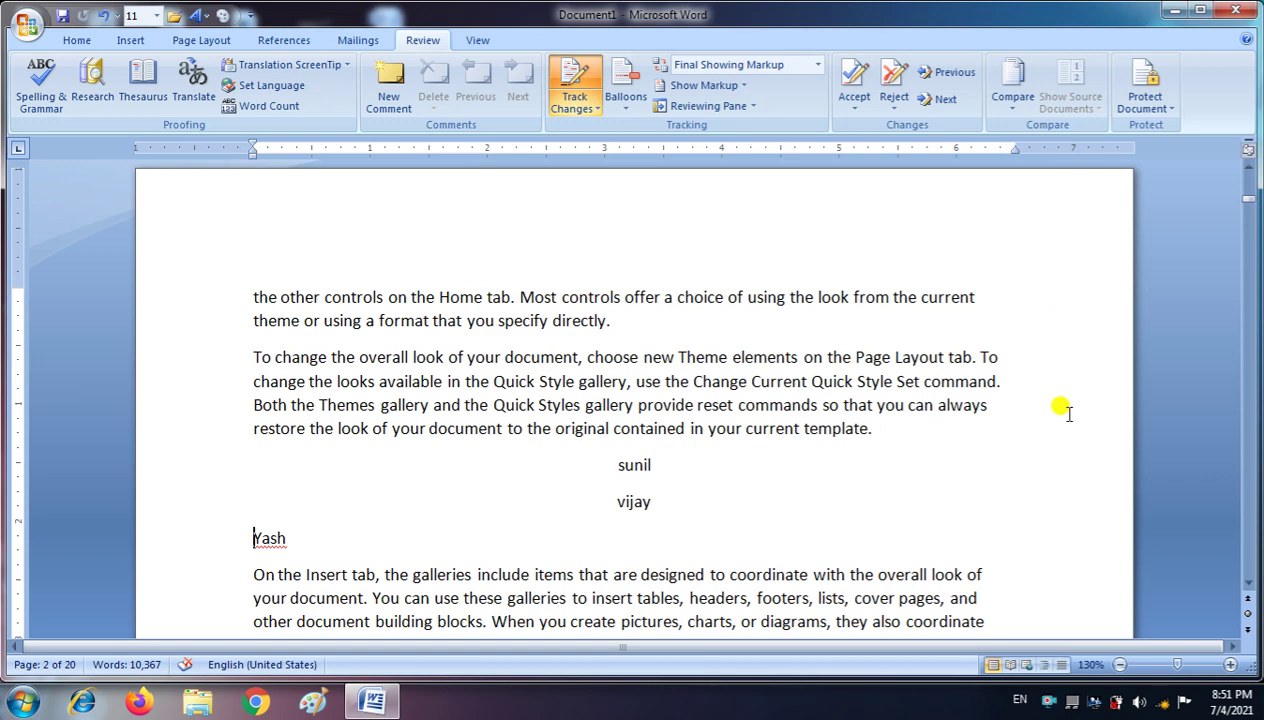
scroll(1085, 340, up, 1)
scroll(188, 310, down, 7)
scroll(270, 403, up, 3)
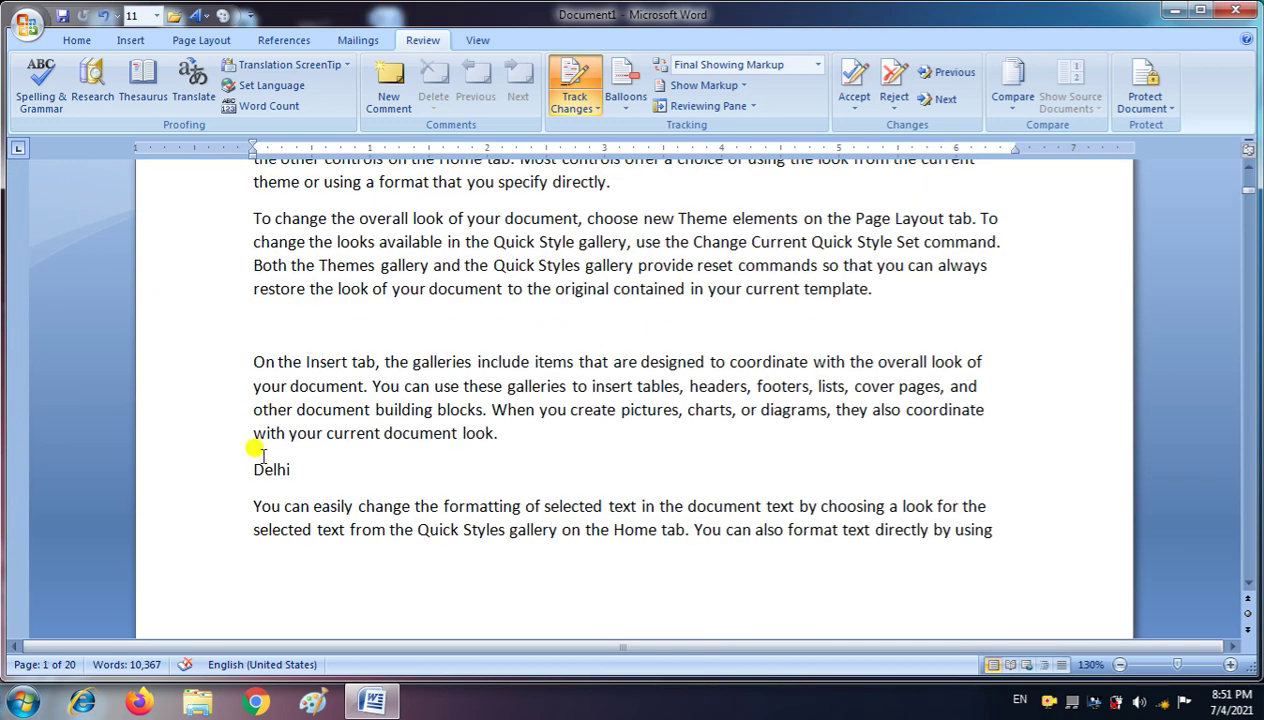
scroll(358, 446, up, 3)
scroll(363, 440, up, 10)
scroll(364, 444, up, 1)
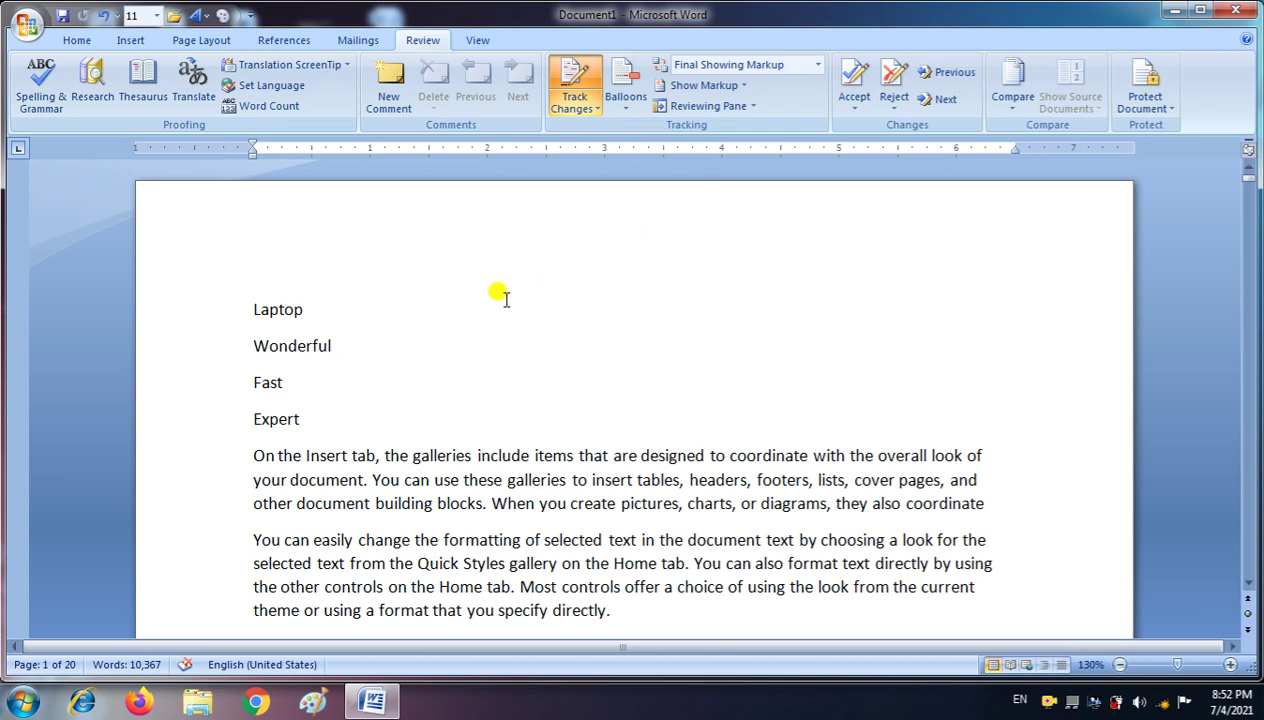
click(312, 405)
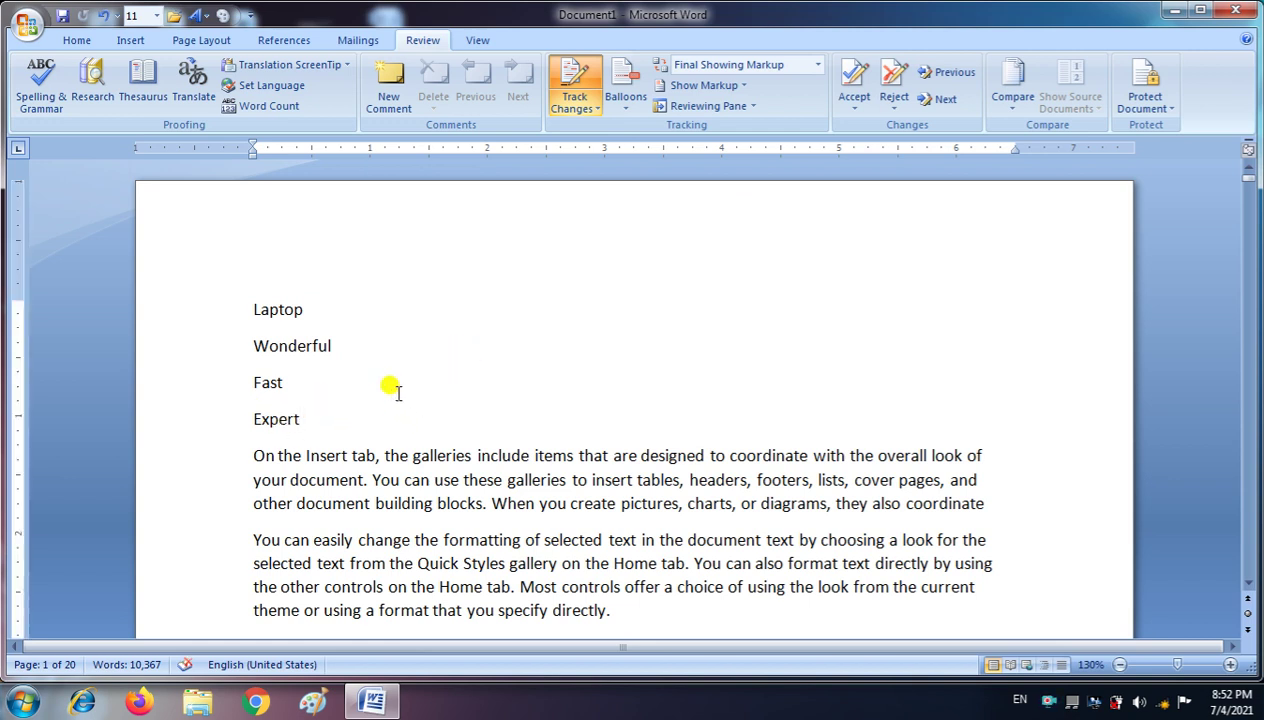
text(jffdskfjdf)
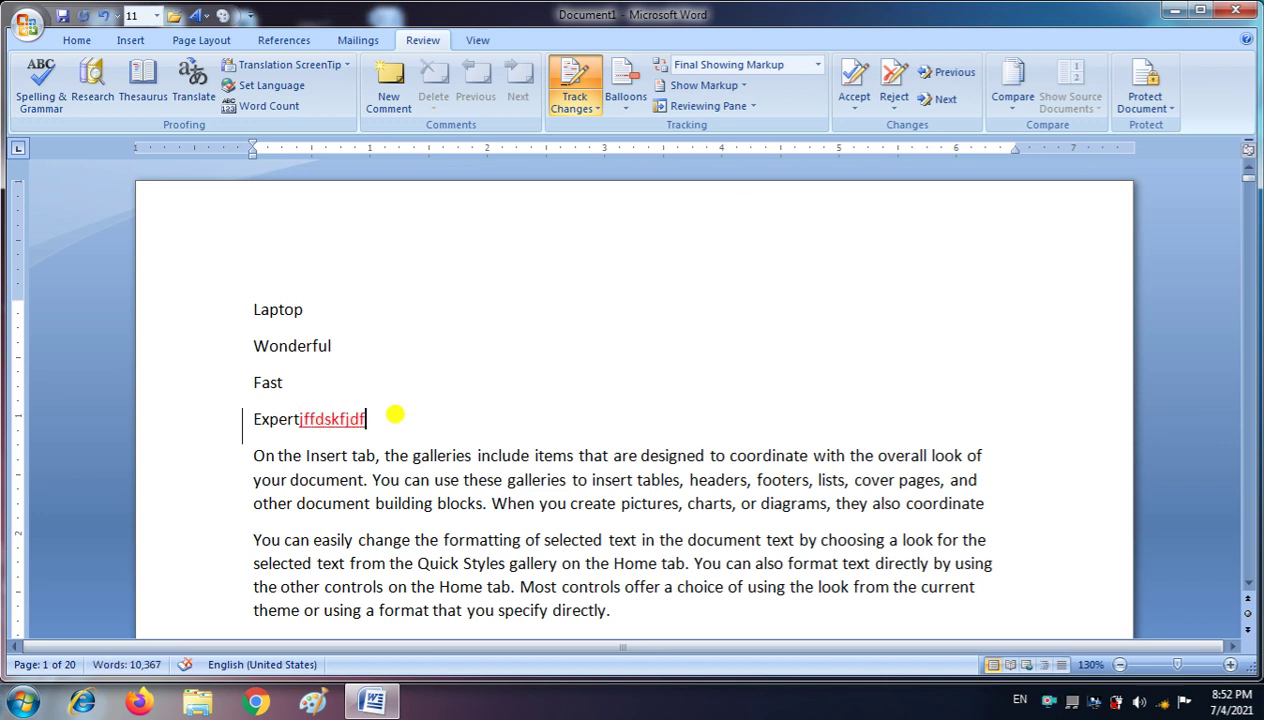
key(BackSpace)
key(BackSpace)
key(BackSpace)
key(BackSpace)
key(BackSpace)
key(BackSpace)
key(BackSpace)
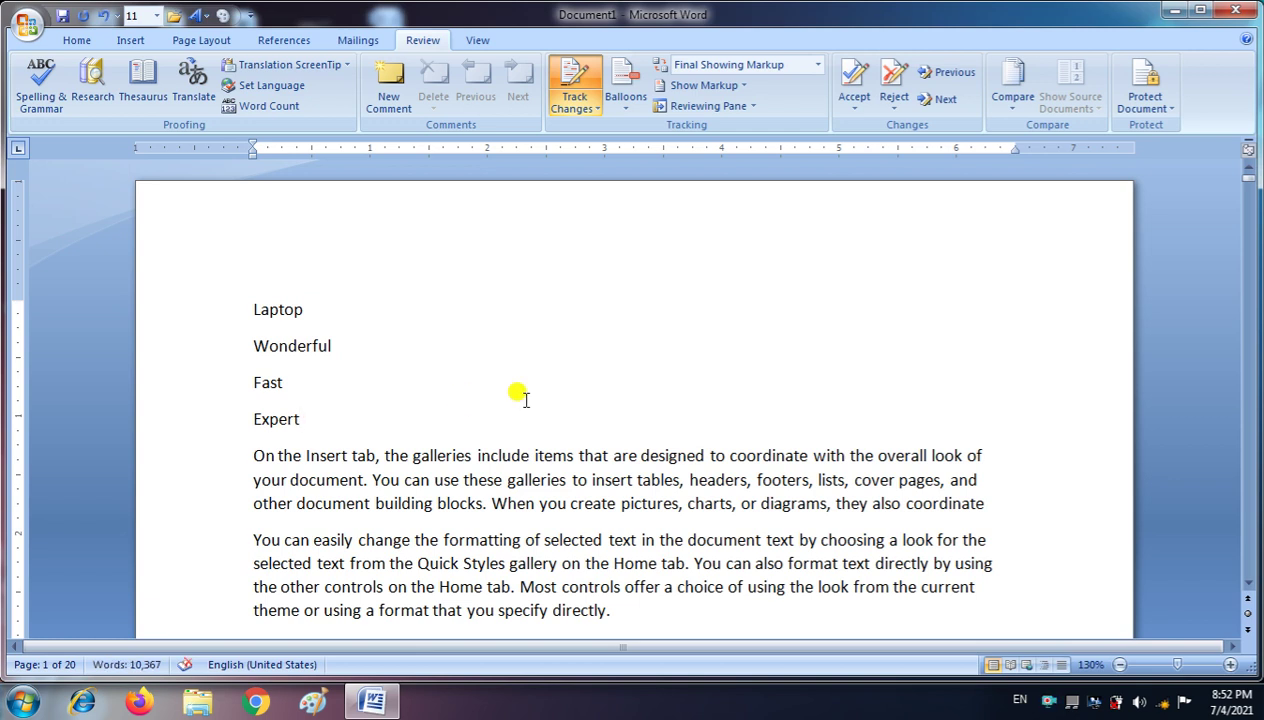
click(577, 85)
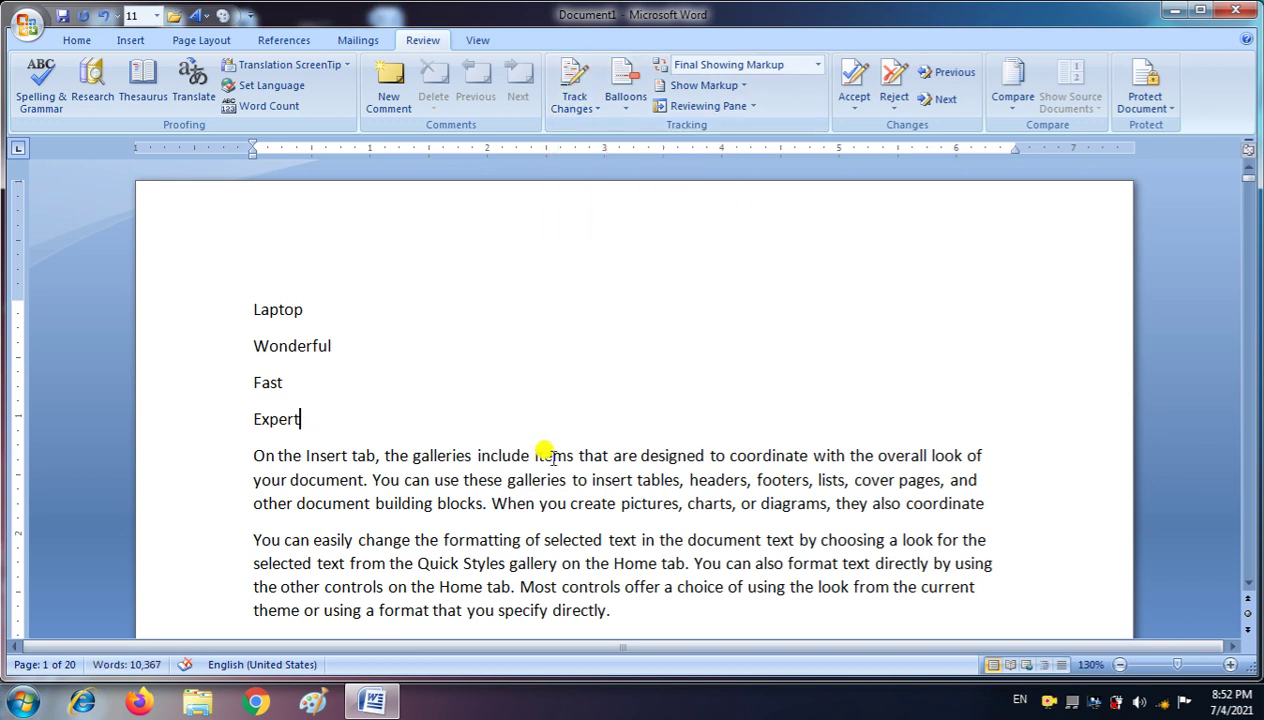
Step: Type test letters 'cvbcvxbcxvbxvcdfgfdgsfdgdf' after Expert to confirm they appear without tracking markup
text(cvbcvxbcxvbxvc)
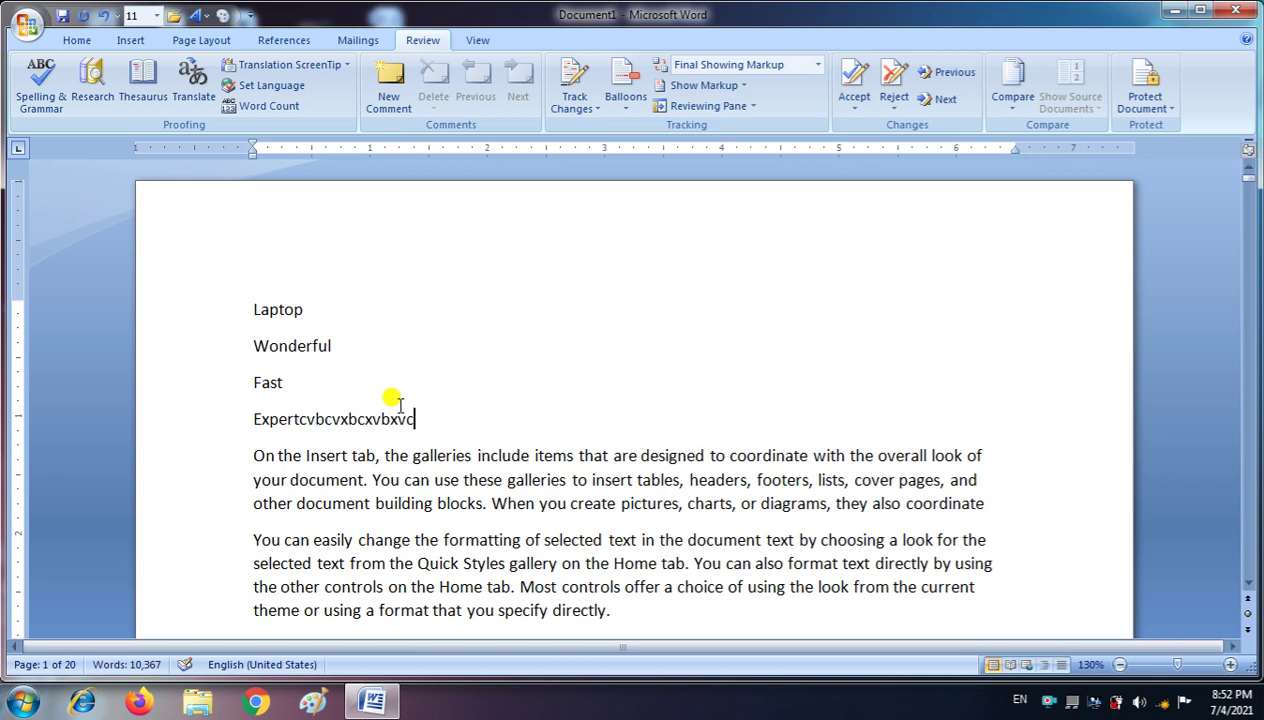
text(dfgfdgsfdgdf)
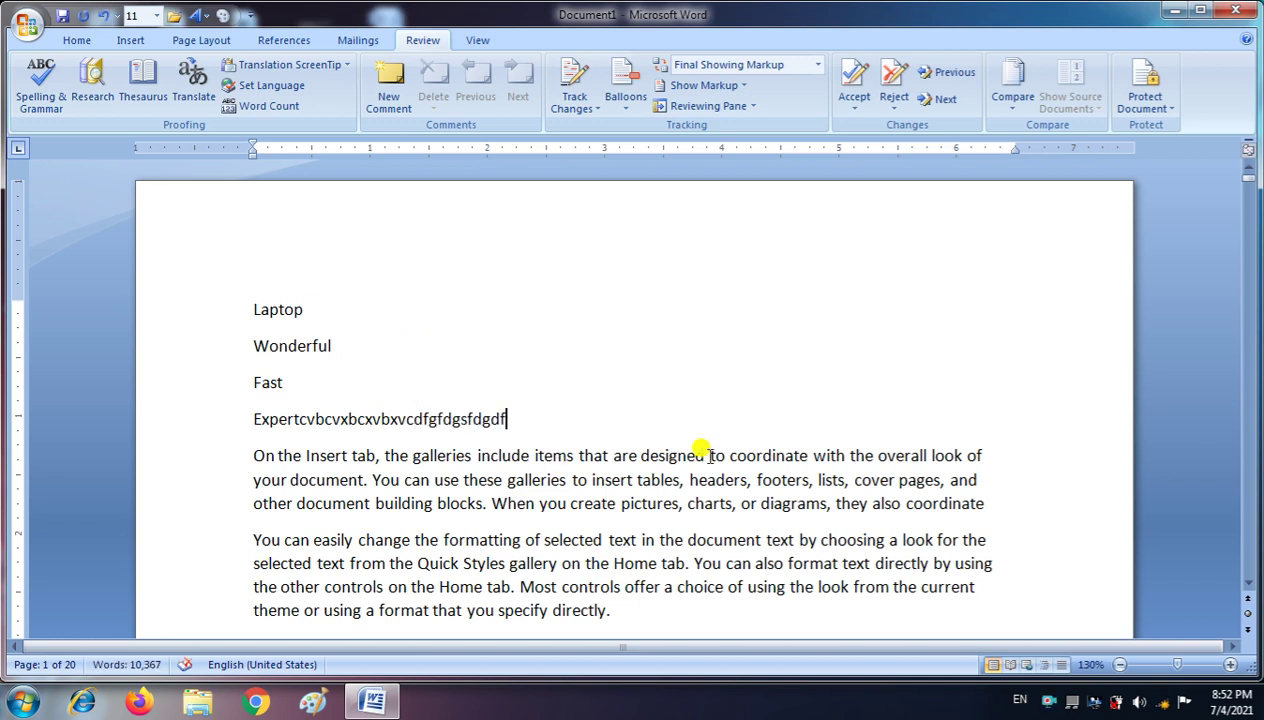